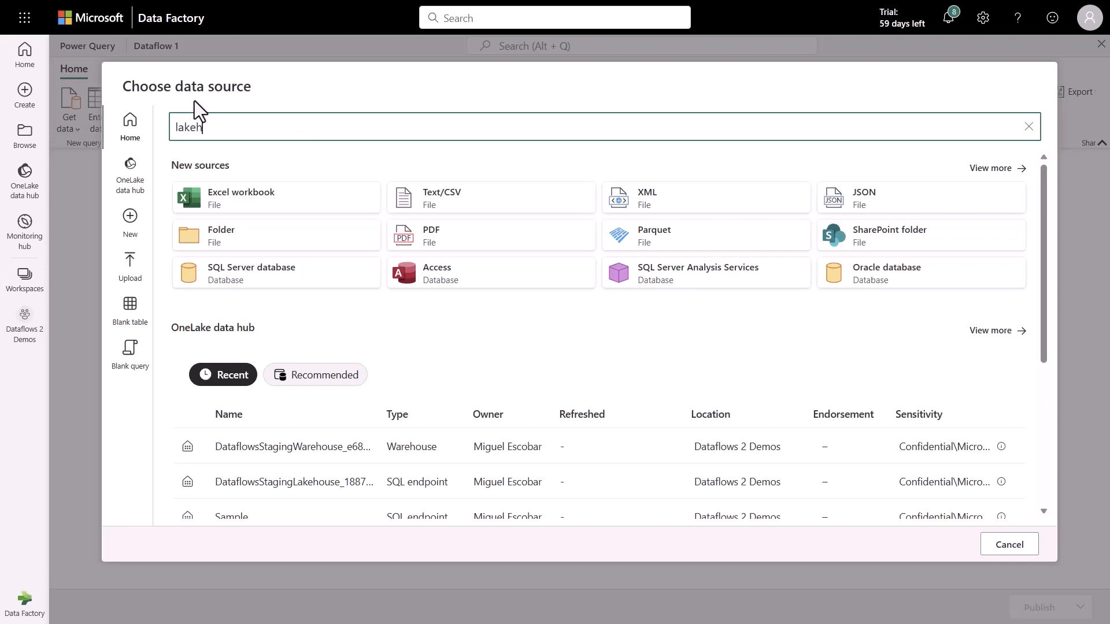
Search the data sources for lakehouse and connect to the Lakehouse source using the Lakehouse (none) connection
{"action": "type", "text": "ouse"}
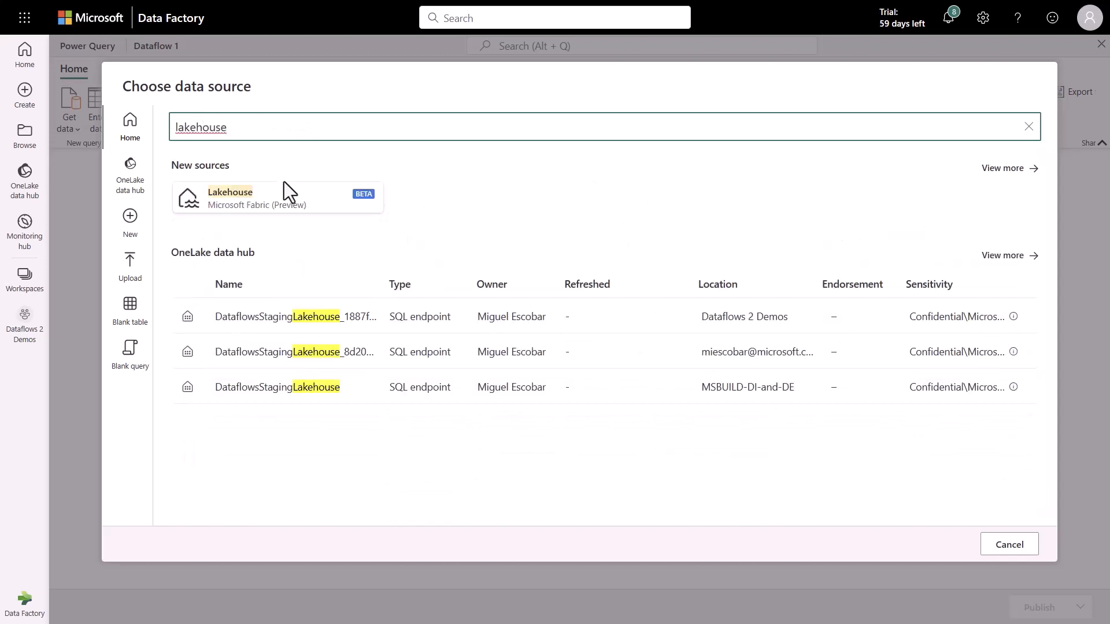
{"action": "left_click", "coordinate": [299, 203]}
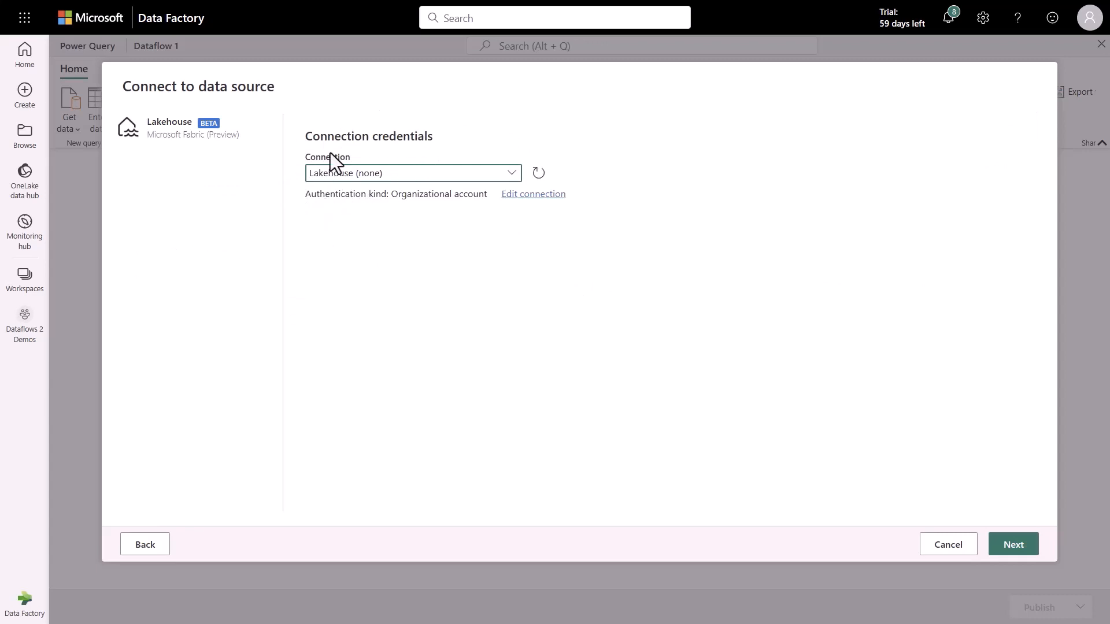
{"action": "left_click", "coordinate": [1004, 546]}
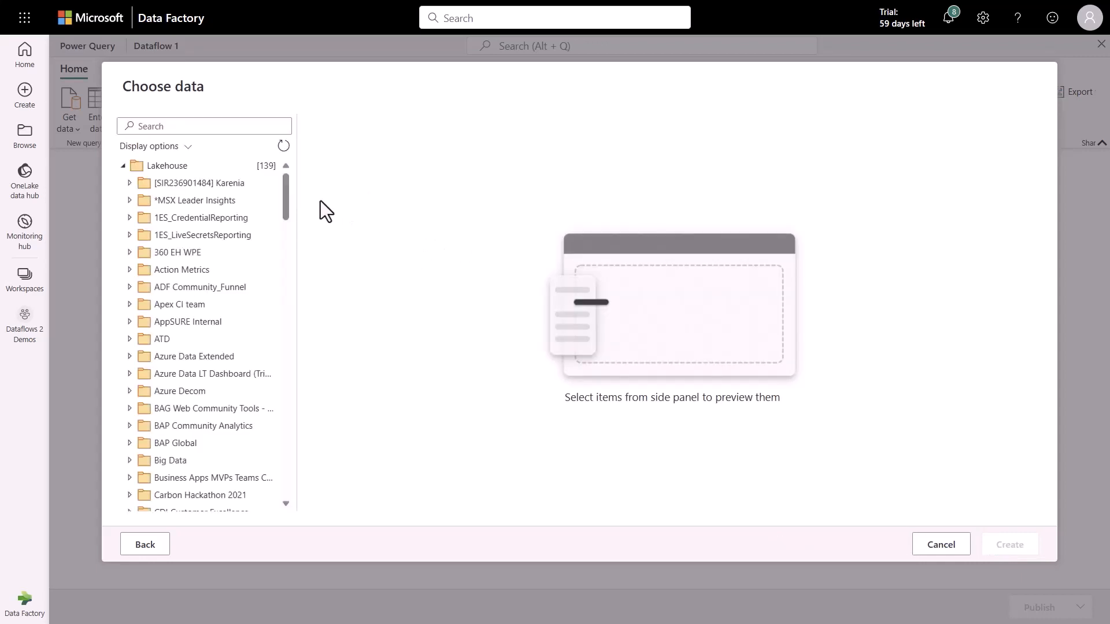
Filter the workspaces by "dataflow" and load the NYC_Taxi table from the Sample lakehouse in Dataflows 2 Demos
{"action": "left_click", "coordinate": [236, 127]}
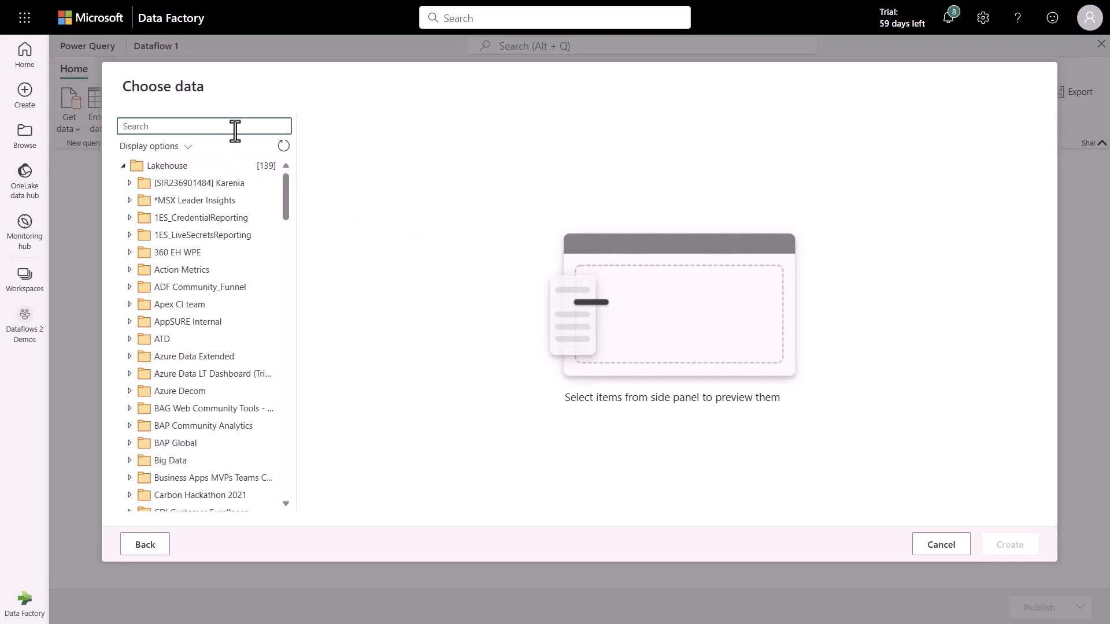
{"action": "type", "text": "dataflow"}
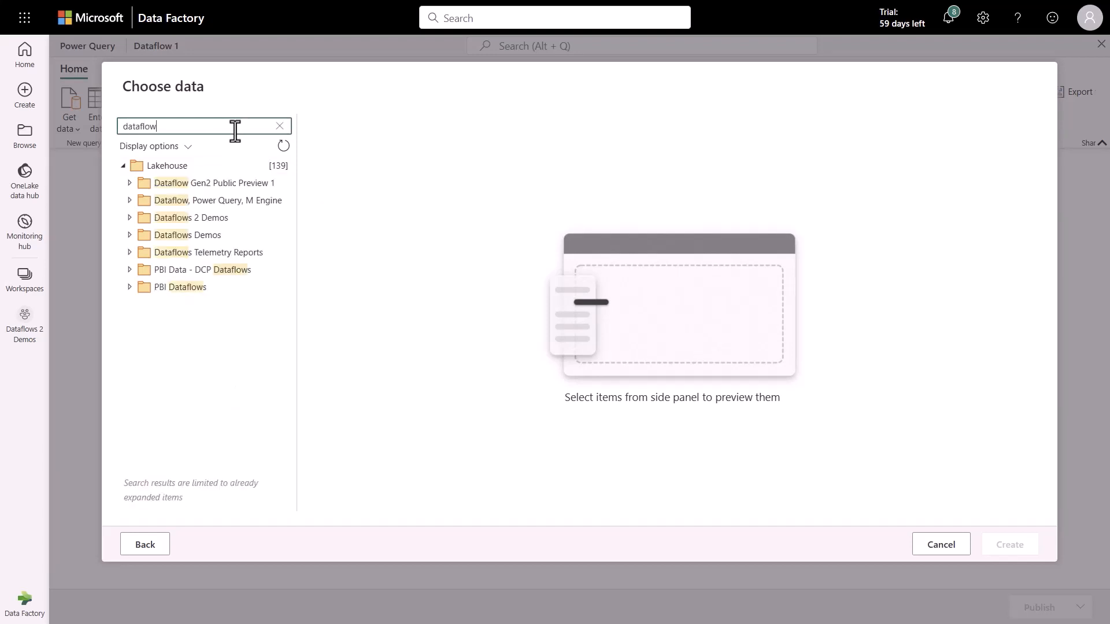
{"action": "left_click", "coordinate": [128, 216]}
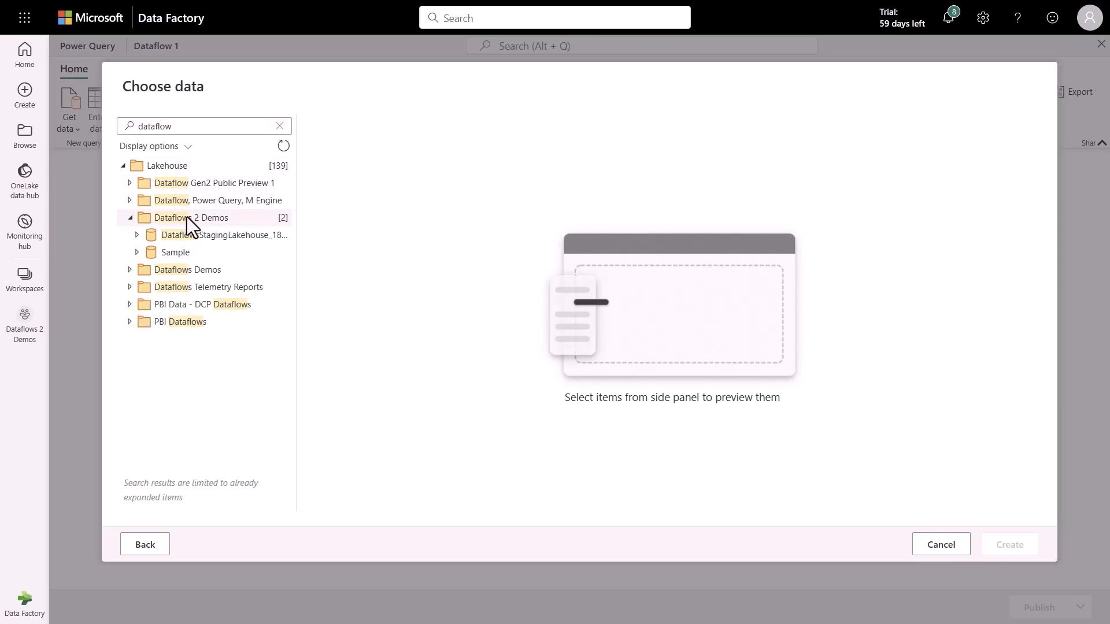
{"action": "left_click", "coordinate": [137, 252]}
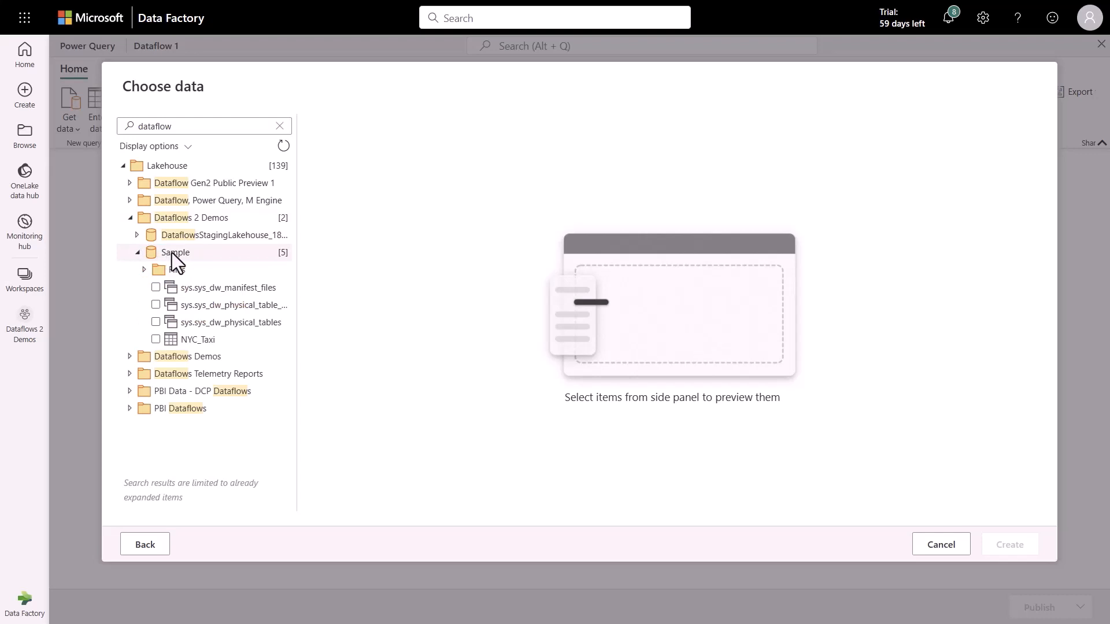
{"action": "left_click", "coordinate": [144, 270]}
{"action": "left_click", "coordinate": [156, 340]}
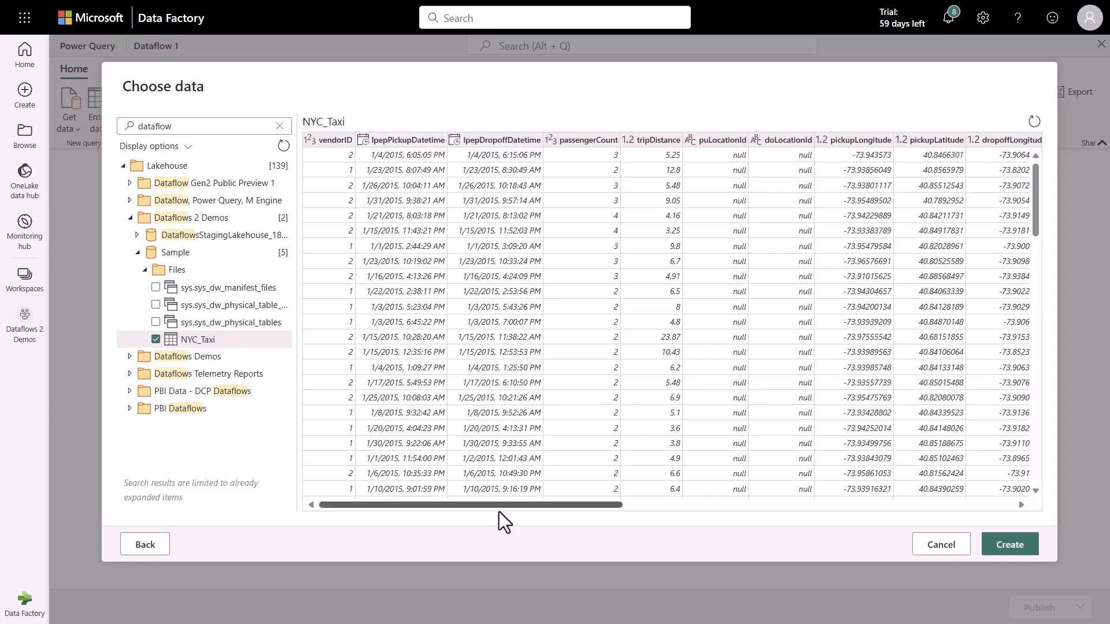
{"action": "left_click", "coordinate": [1017, 549]}
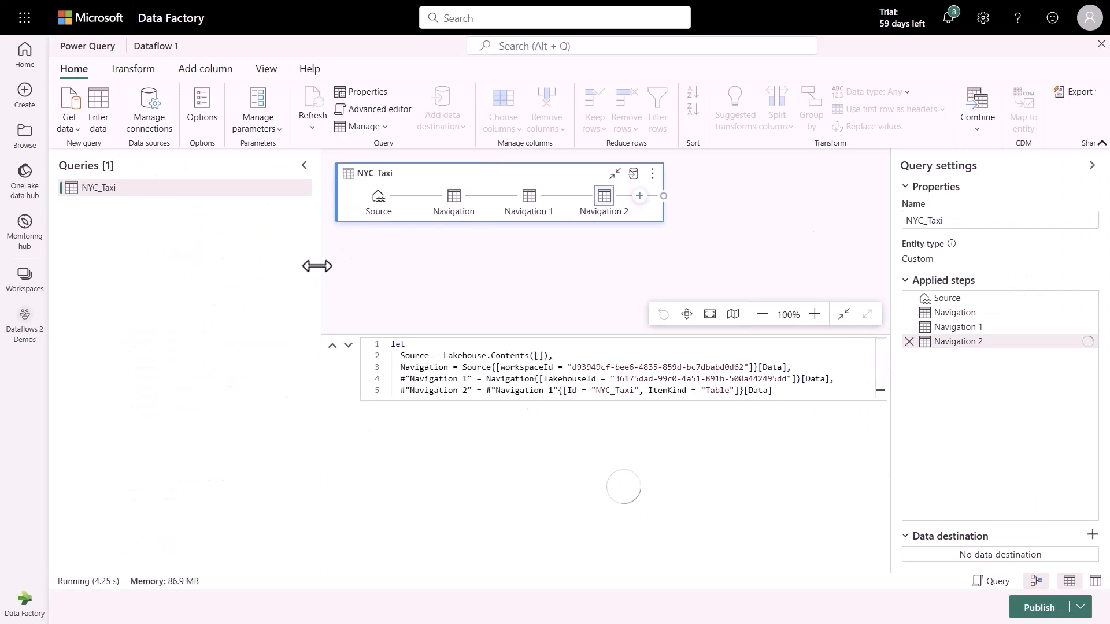
Narrow the Queries pane and expand the data preview over the diagram area
{"action": "left_click_drag", "start_coordinate": [318, 266], "coordinate": [179, 262]}
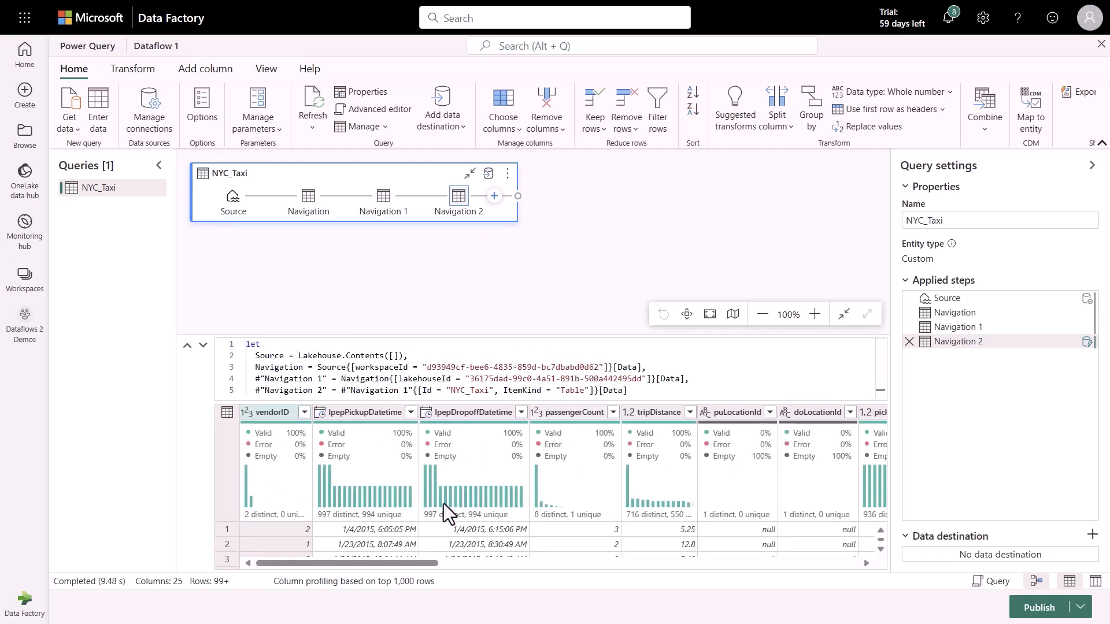
{"action": "left_click", "coordinate": [186, 351]}
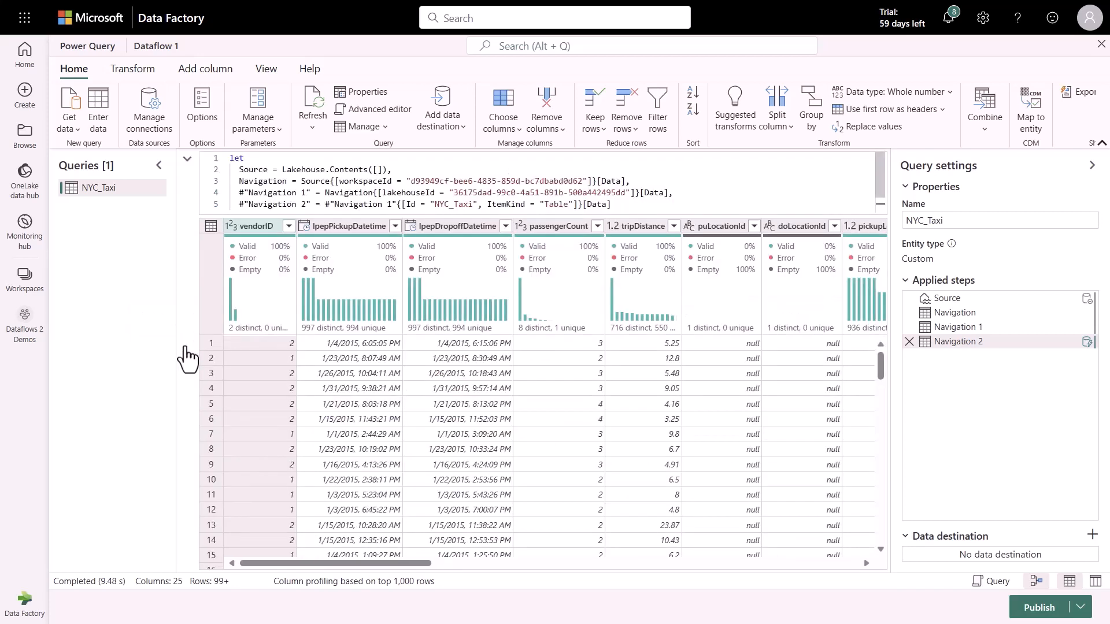
Switch the script display from the full query script to Step script
{"action": "left_click", "coordinate": [258, 192]}
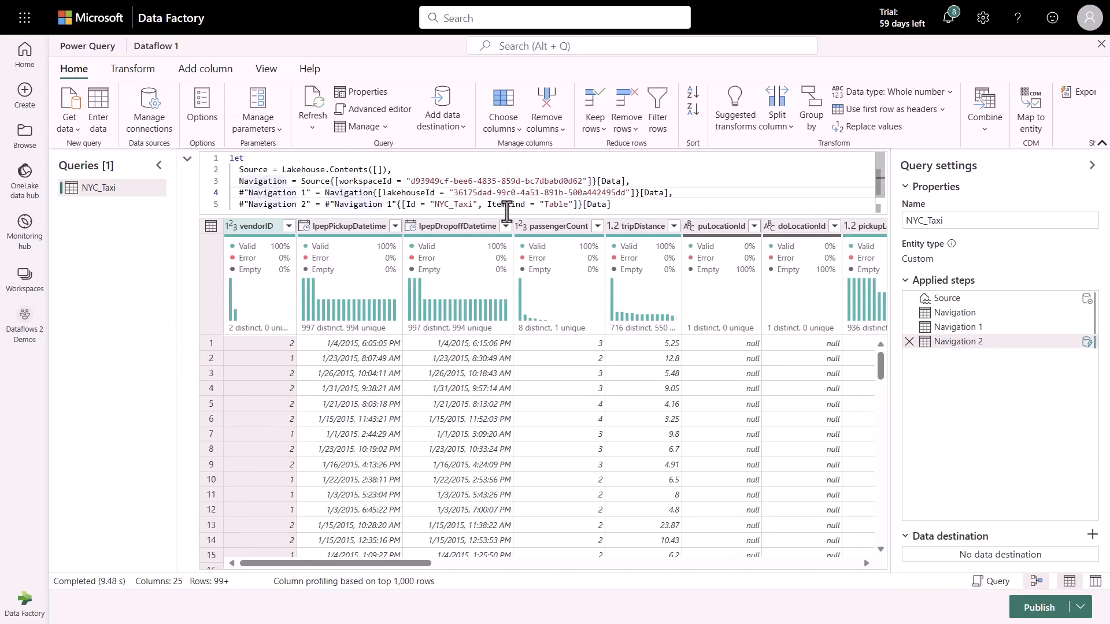
{"action": "left_click", "coordinate": [993, 585]}
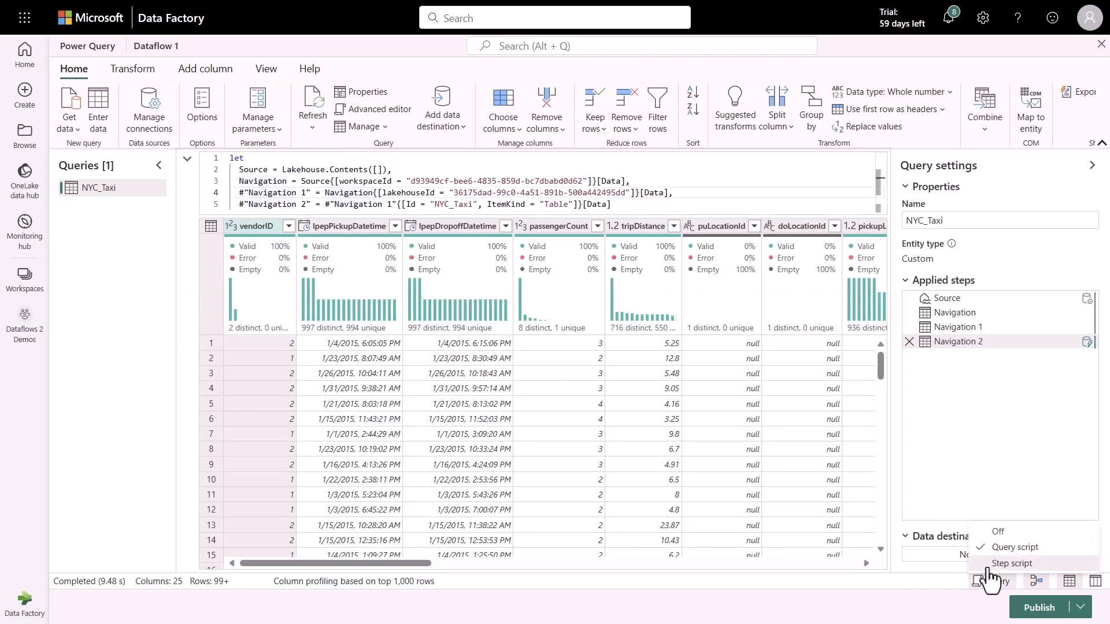
{"action": "left_click", "coordinate": [990, 565]}
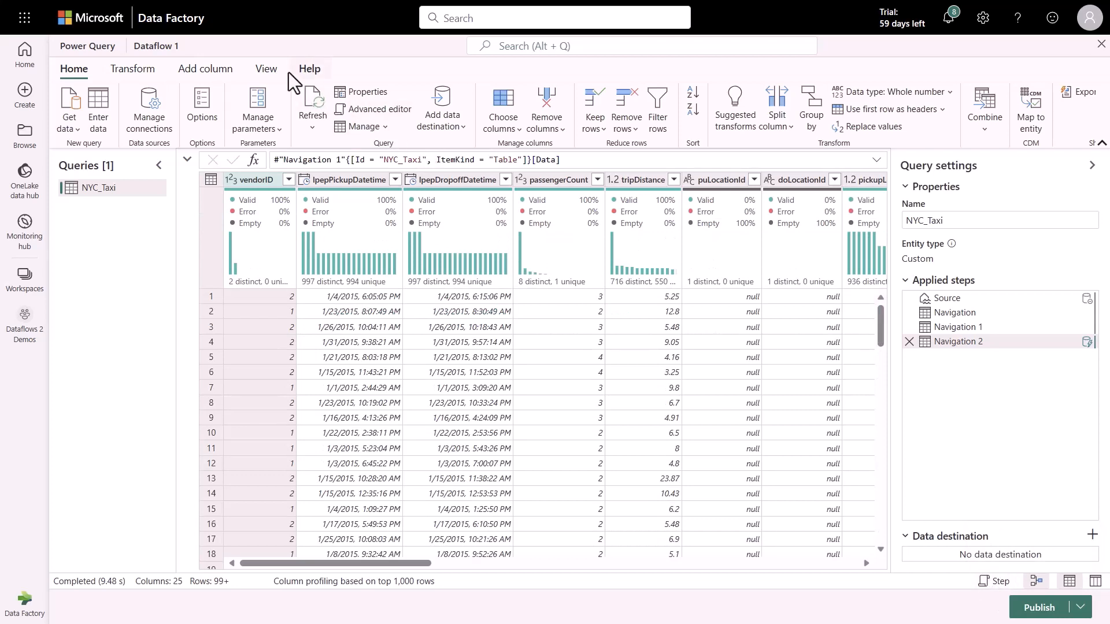
Hide the diagram view and turn the script display off
{"action": "left_click", "coordinate": [274, 68]}
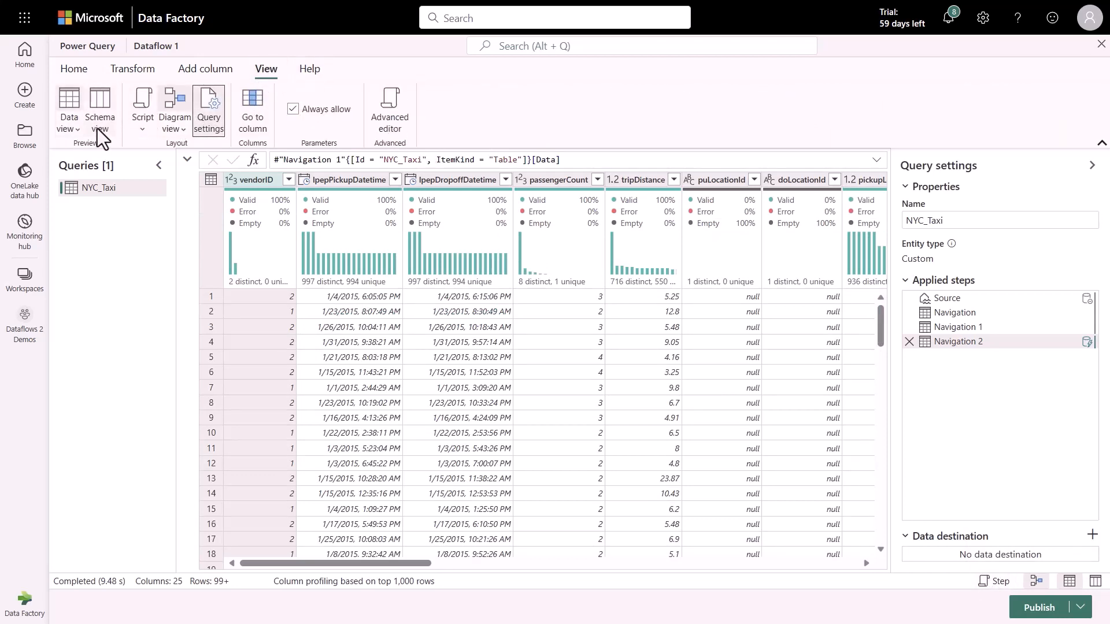
{"action": "left_click", "coordinate": [176, 104]}
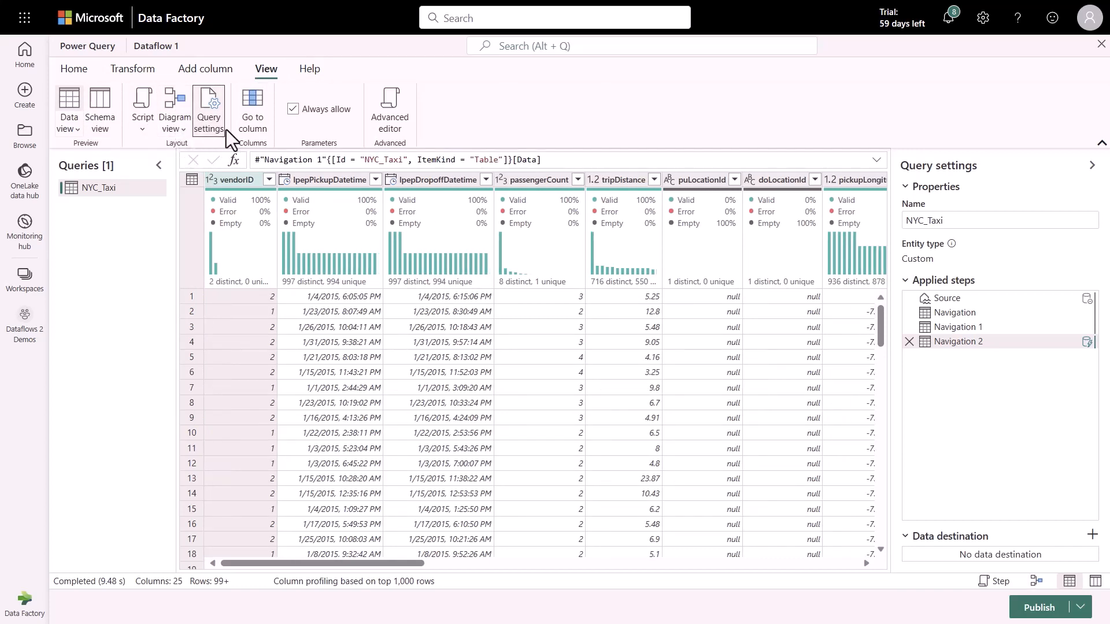
{"action": "left_click", "coordinate": [147, 127]}
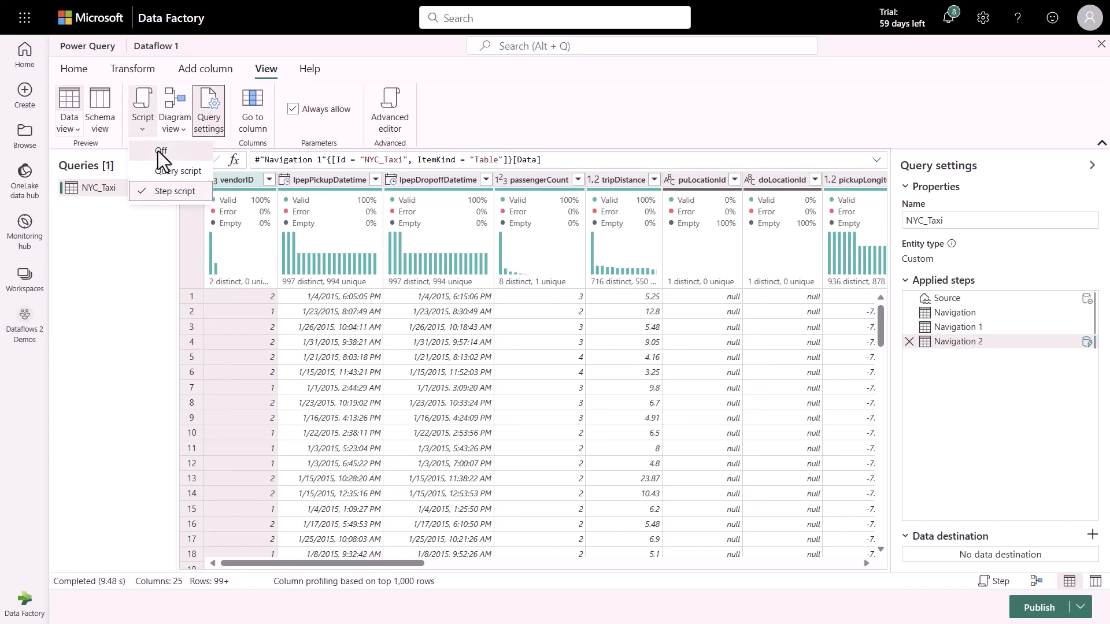
{"action": "left_click", "coordinate": [162, 190]}
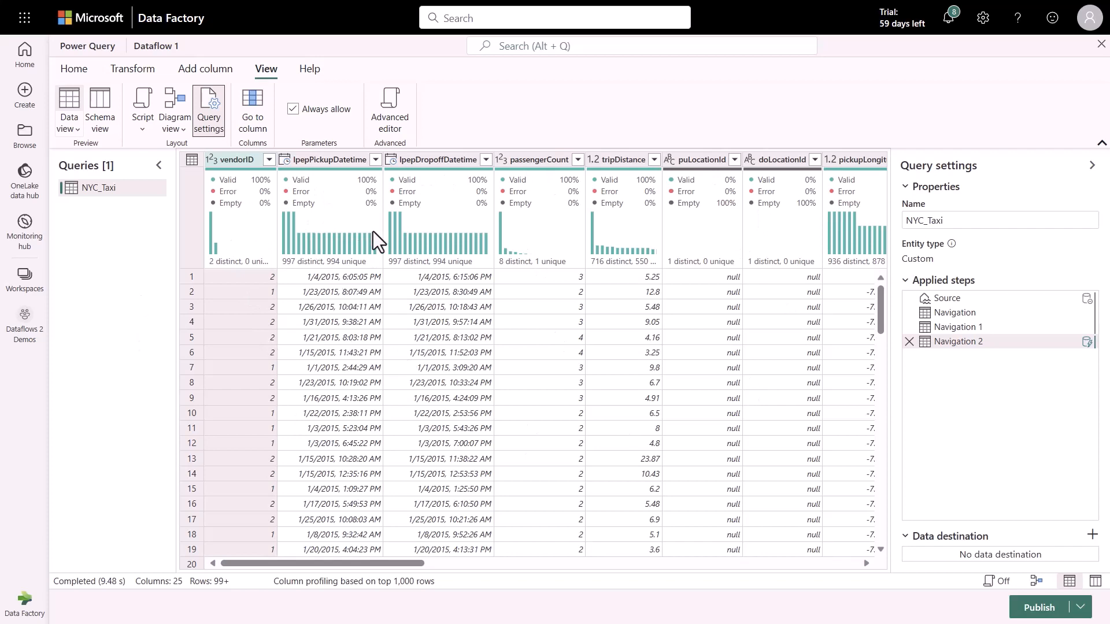
Toggle the column profile and the column value distribution off and back on for the data preview
{"action": "left_click", "coordinate": [74, 123]}
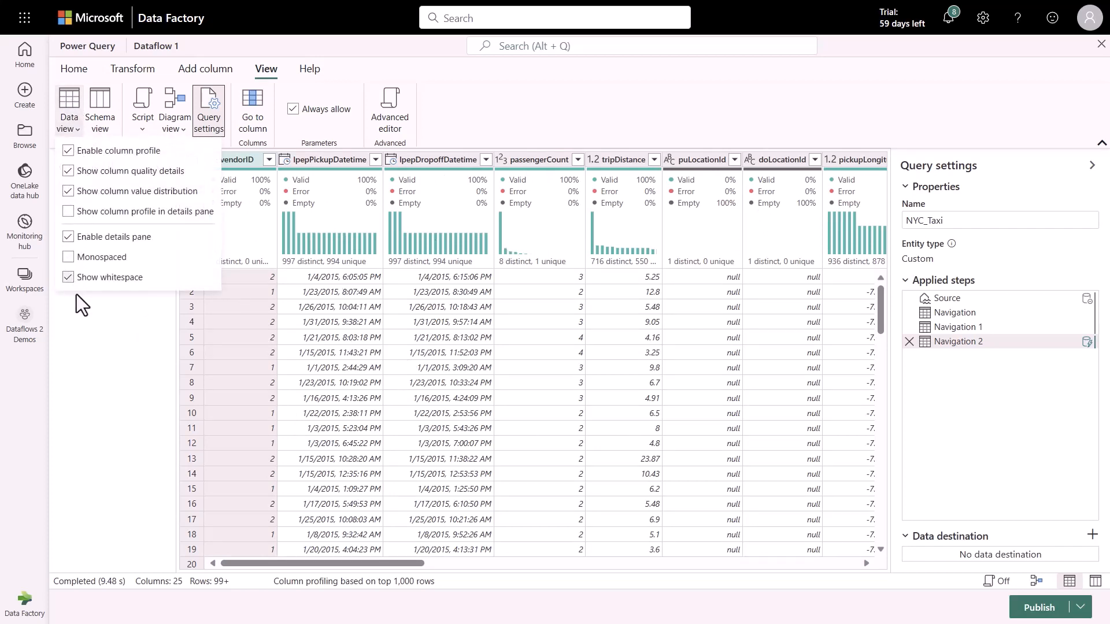
{"action": "left_click", "coordinate": [92, 152]}
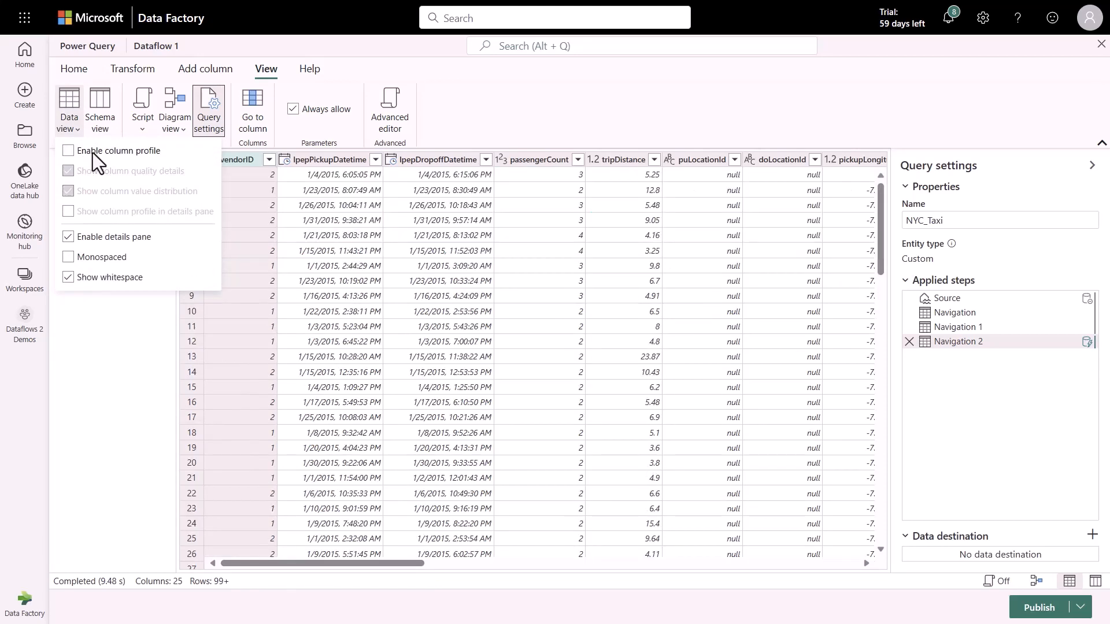
{"action": "left_click", "coordinate": [93, 152]}
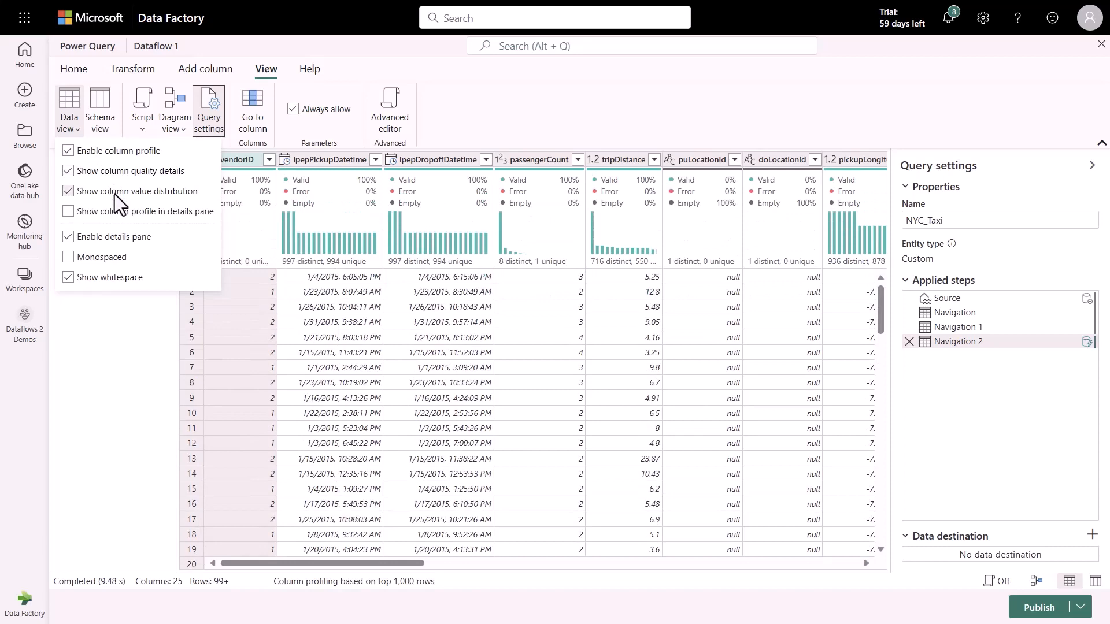
{"action": "left_click", "coordinate": [115, 194]}
{"action": "left_click", "coordinate": [115, 195]}
{"action": "left_click", "coordinate": [441, 112]}
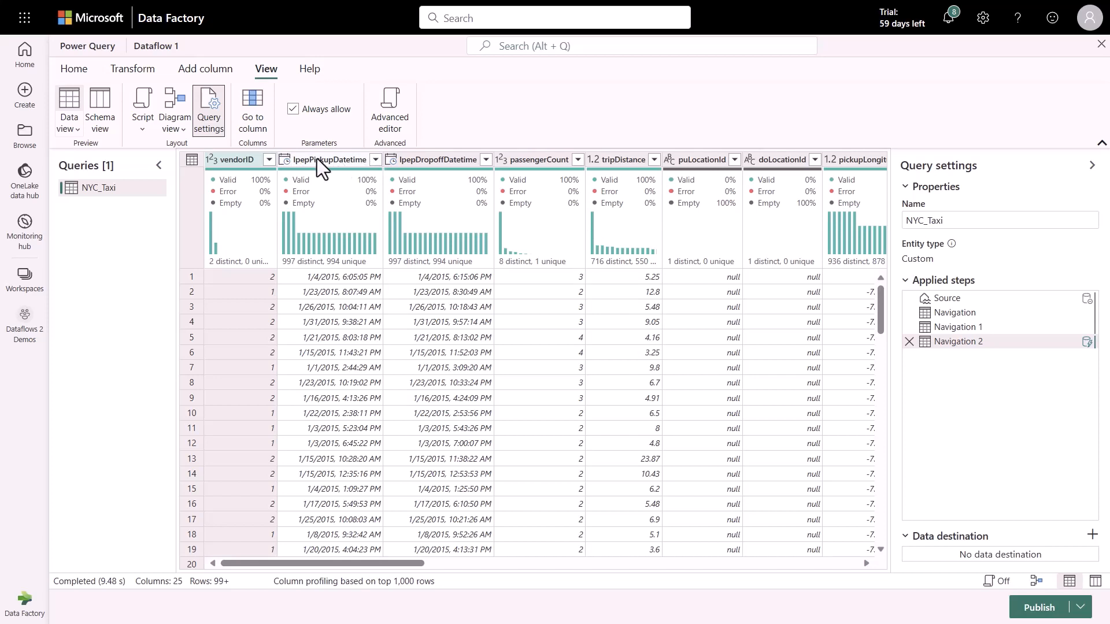
Change the data type of the lpepPickupDatetime column to Date
{"action": "left_click", "coordinate": [290, 163]}
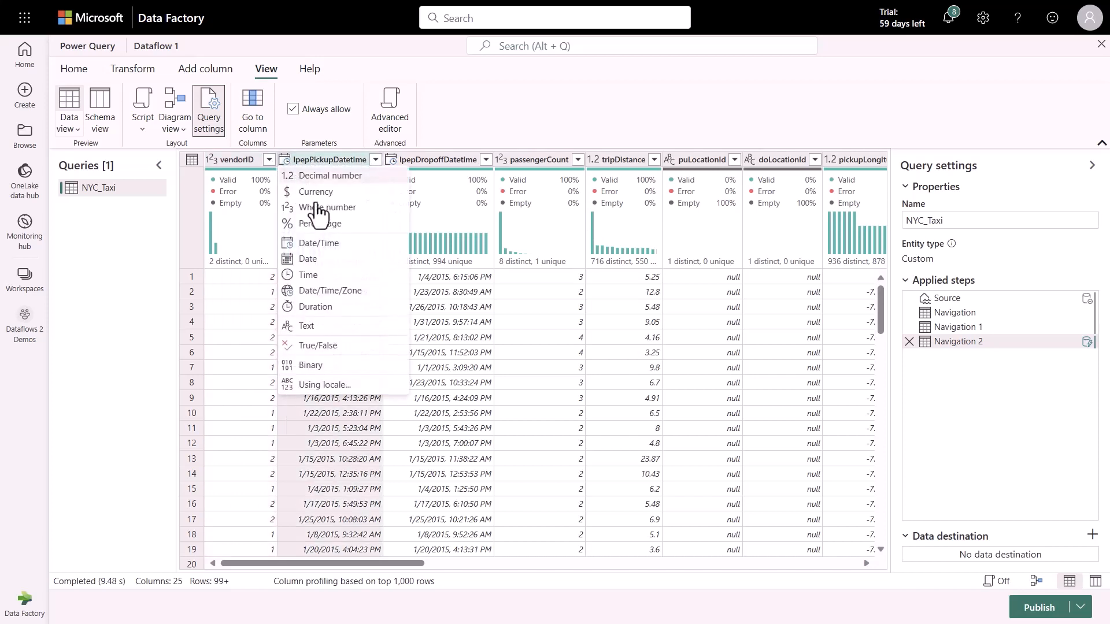
{"action": "left_click", "coordinate": [324, 258]}
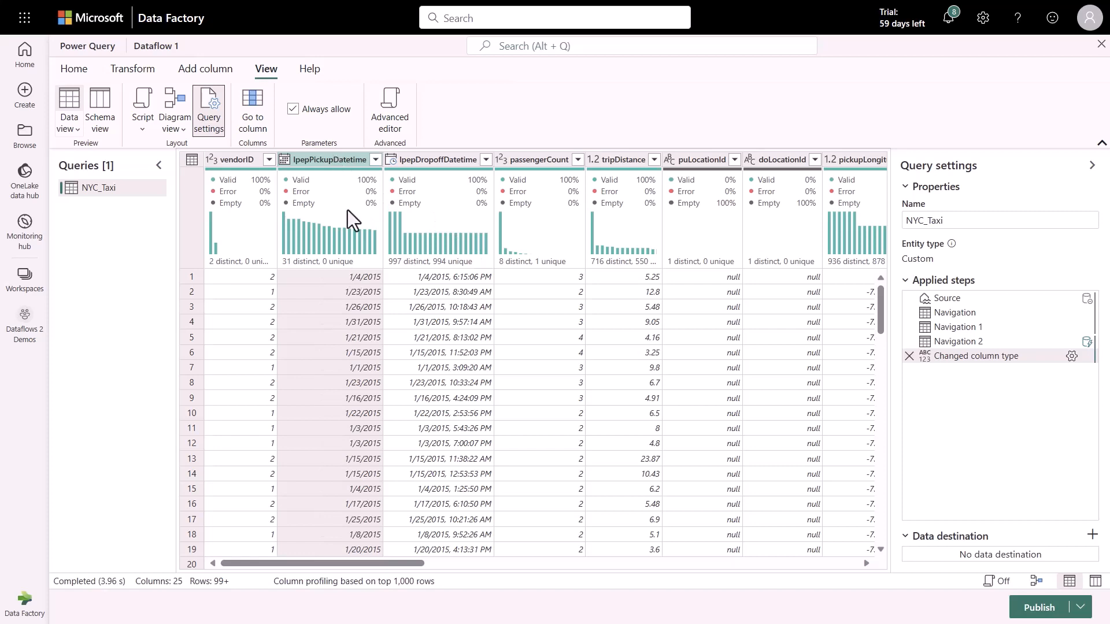
{"action": "mouse_move", "coordinate": [347, 205]}
Select the lpepPickupDatetime, passengerCount and lpepDropoffDatetime columns and open the column removal options
{"action": "left_click", "coordinate": [71, 68]}
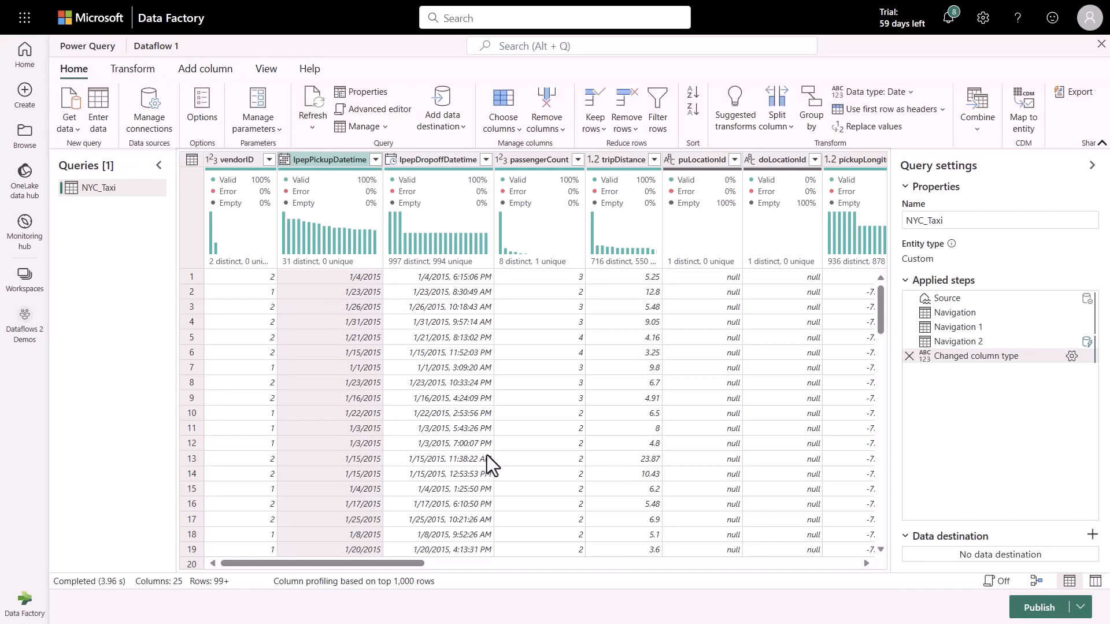
{"action": "left_click_drag", "start_coordinate": [423, 561], "coordinate": [410, 537]}
{"action": "right_click", "coordinate": [317, 158]}
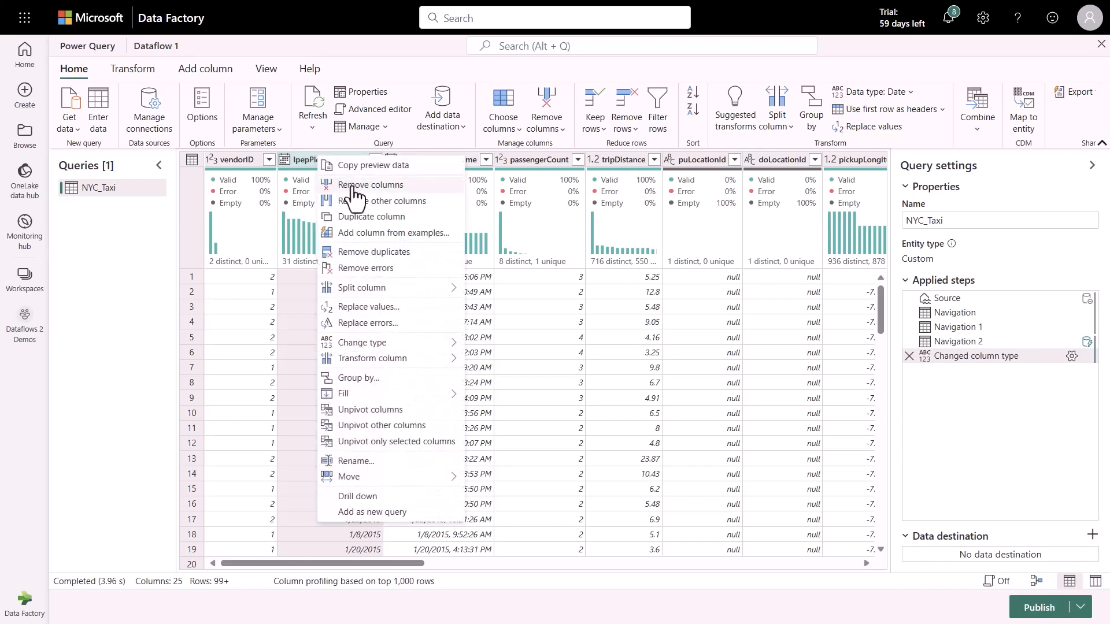
{"action": "left_click", "coordinate": [538, 161], "text": "ctrl"}
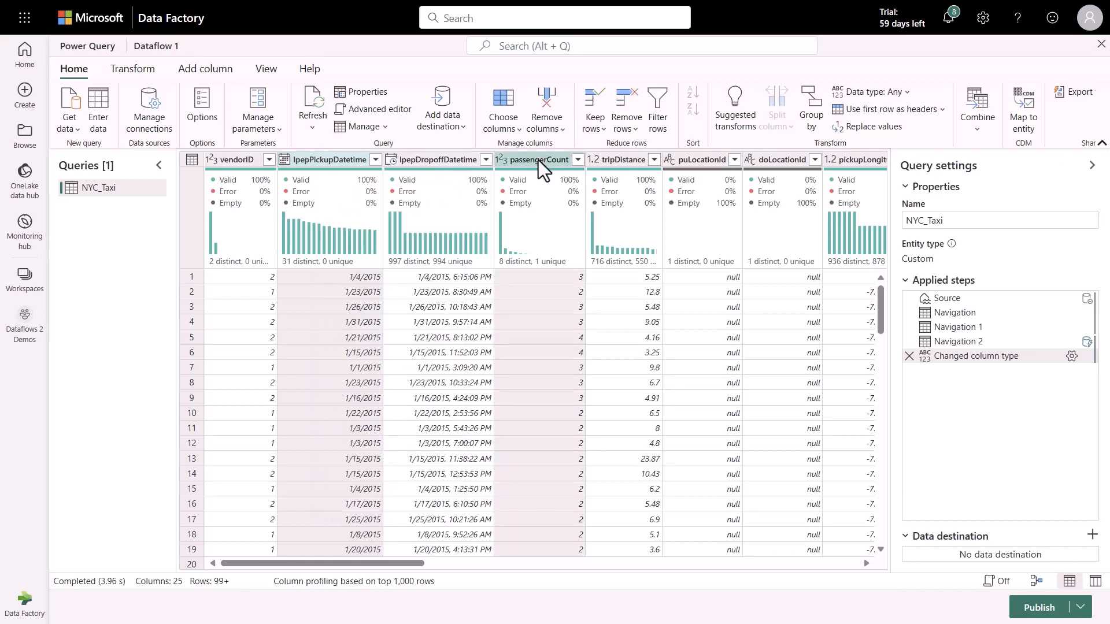
{"action": "left_click", "coordinate": [460, 161], "text": "ctrl"}
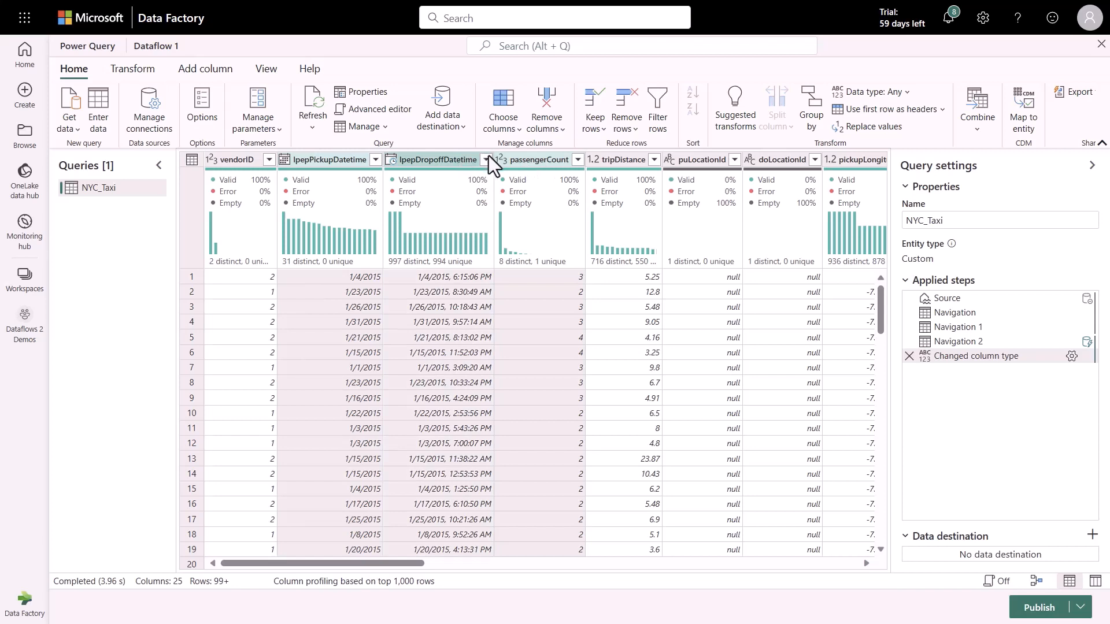
{"action": "left_click", "coordinate": [556, 135]}
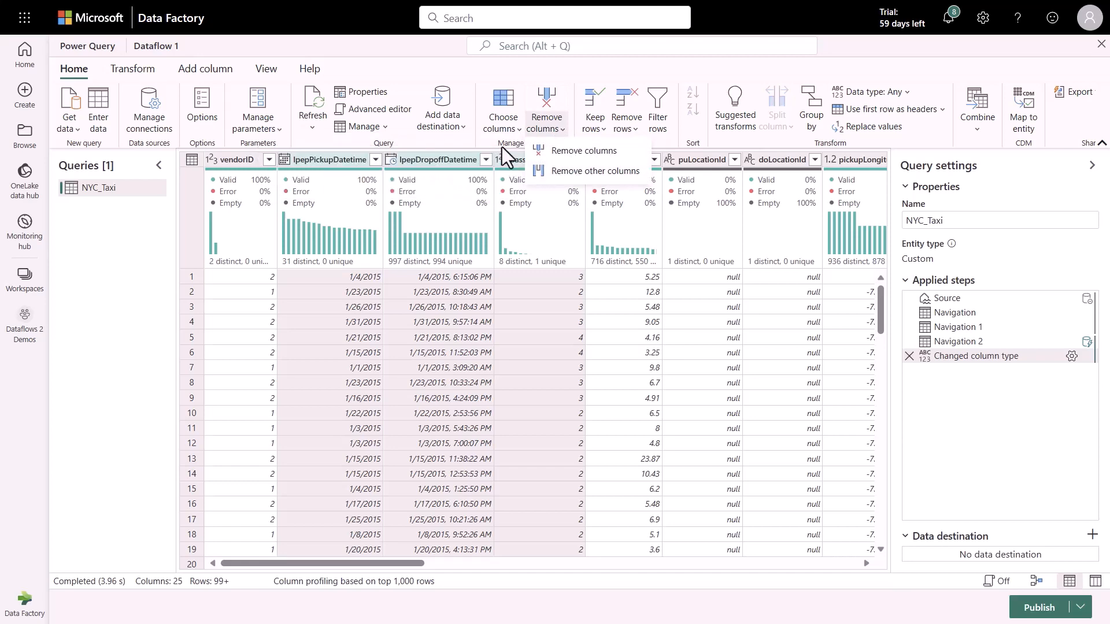
Use Choose columns to keep everything except lpepDropoffDatetime, pickupLongitude, pickupLatitude, dropoffLongitude, dropoffLatitude and rateCodeID
{"action": "left_click", "coordinate": [500, 99]}
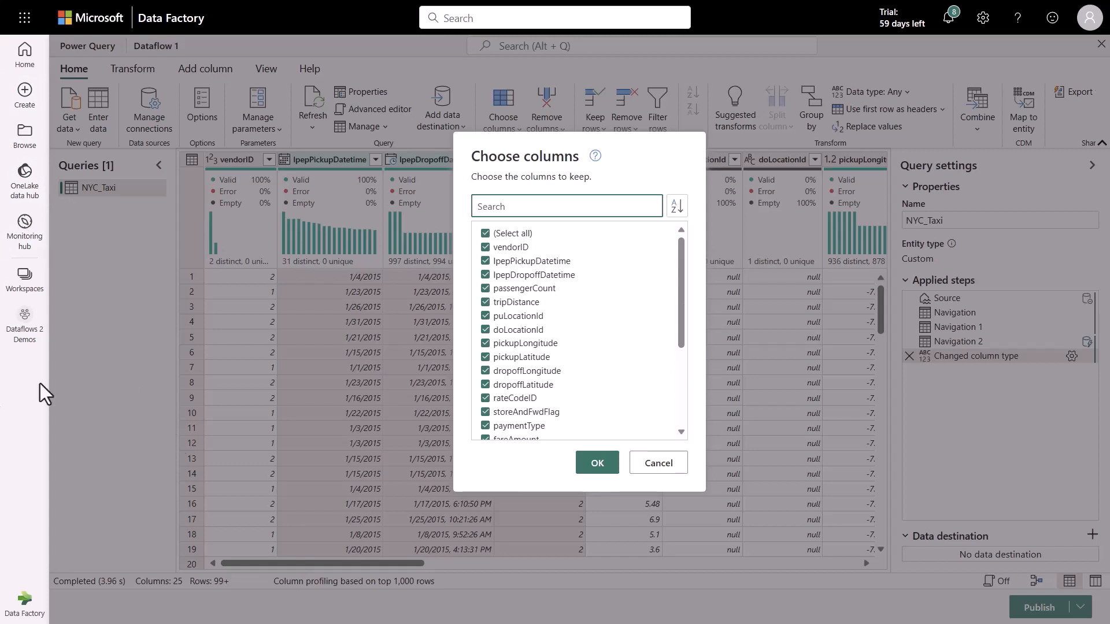
{"action": "left_click", "coordinate": [548, 275]}
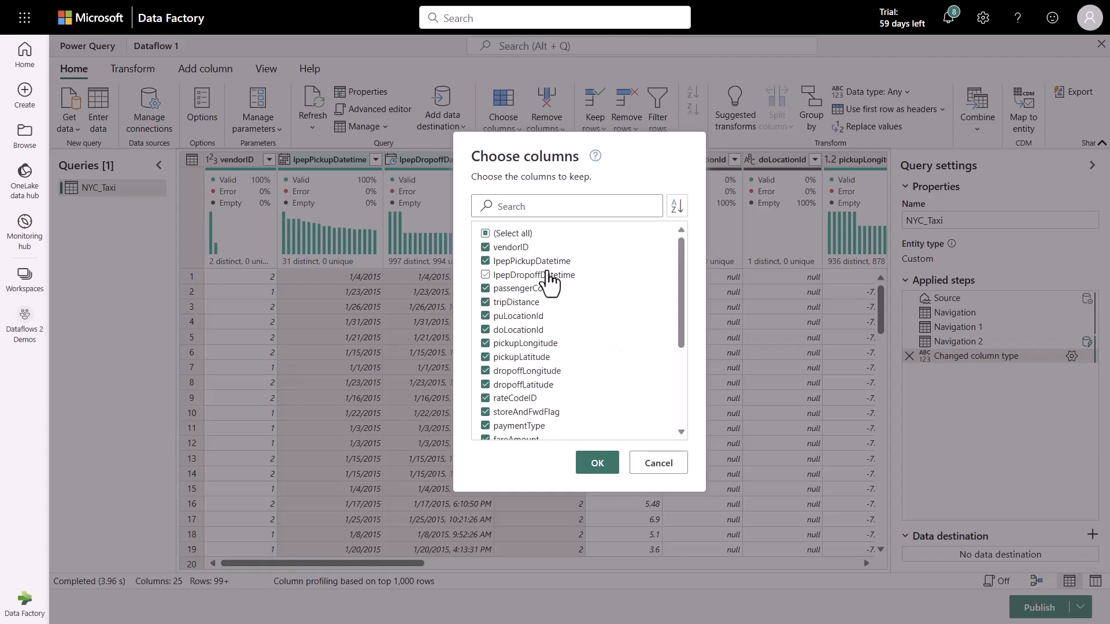
{"action": "left_click", "coordinate": [538, 345]}
{"action": "left_click", "coordinate": [539, 358]}
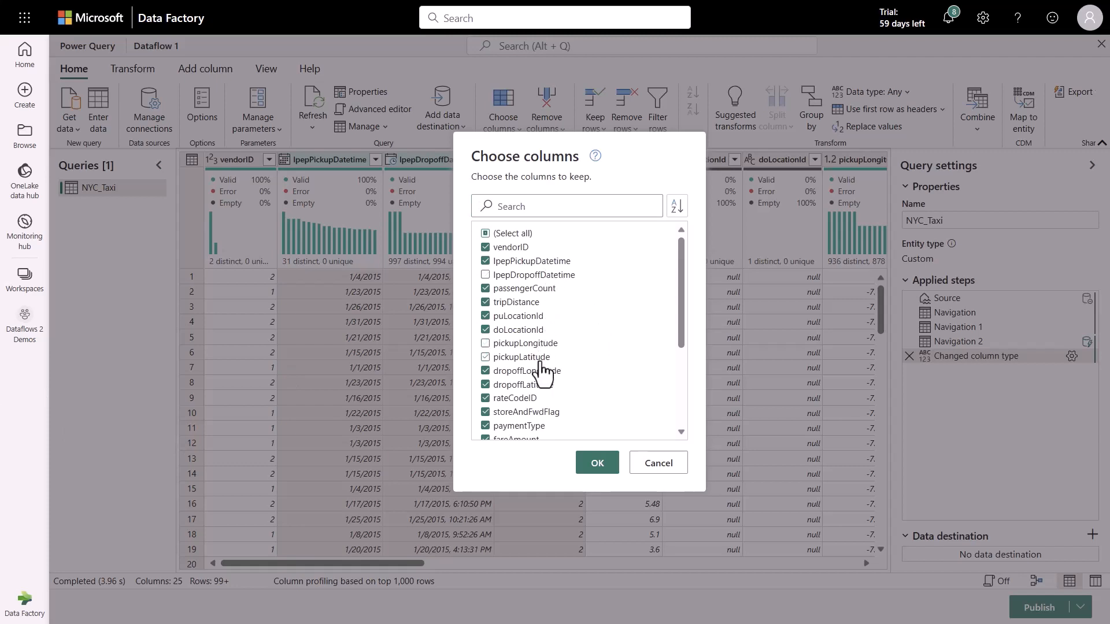
{"action": "left_click", "coordinate": [526, 399]}
{"action": "left_click", "coordinate": [535, 385]}
{"action": "left_click", "coordinate": [535, 371]}
{"action": "key", "text": "Return"}
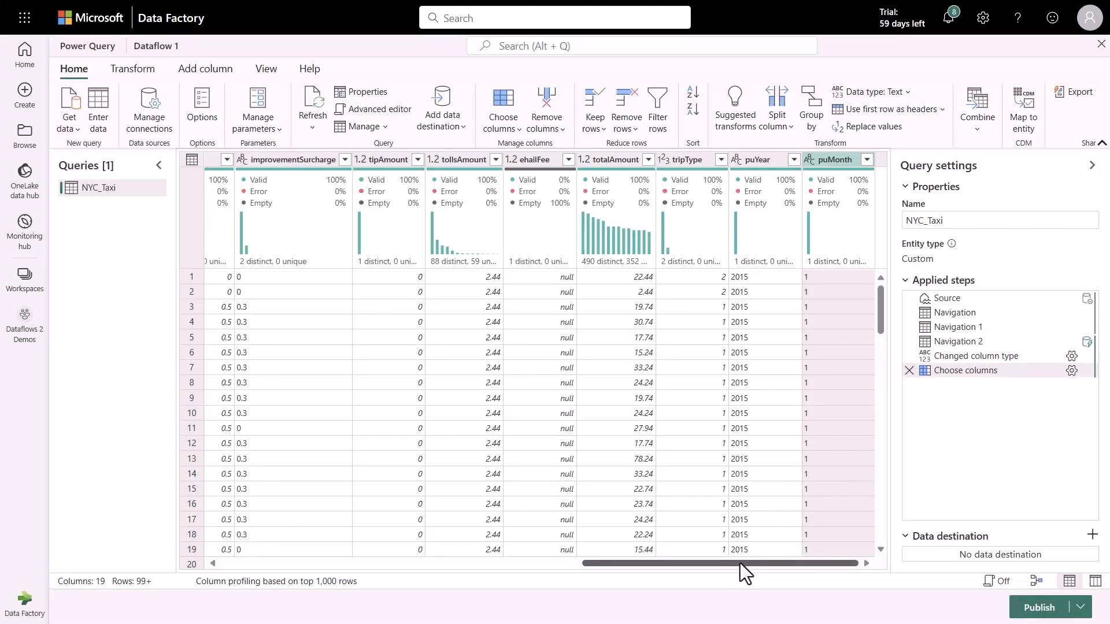
Review the remaining columns and inspect where the Changed column type step is evaluated
{"action": "left_click_drag", "start_coordinate": [741, 563], "coordinate": [357, 547]}
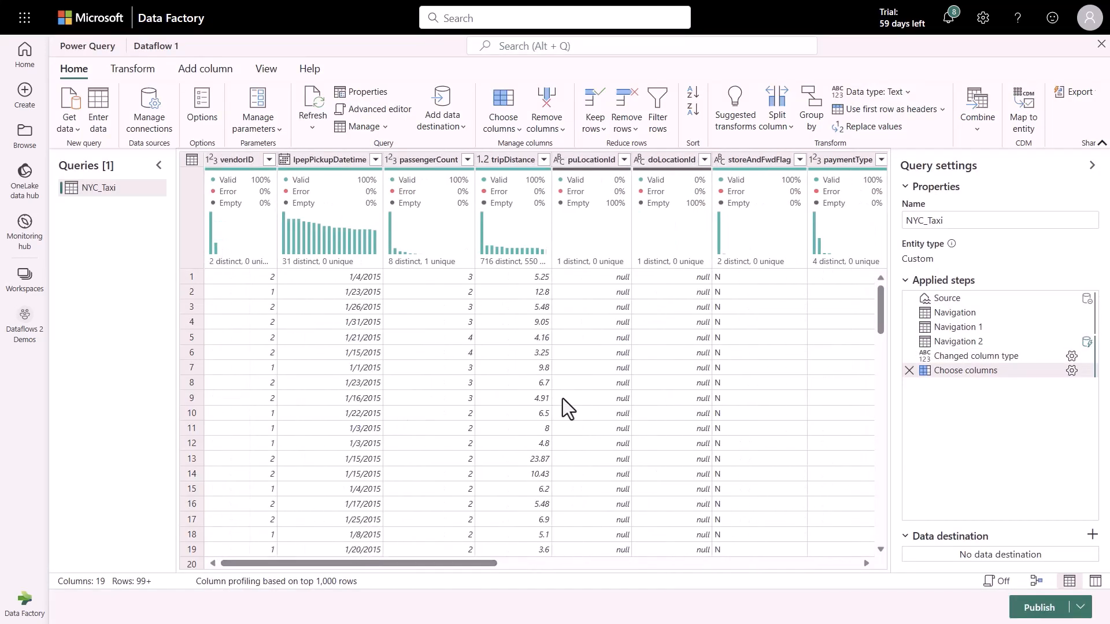
{"action": "mouse_move", "coordinate": [956, 373]}
{"action": "left_click", "coordinate": [977, 357]}
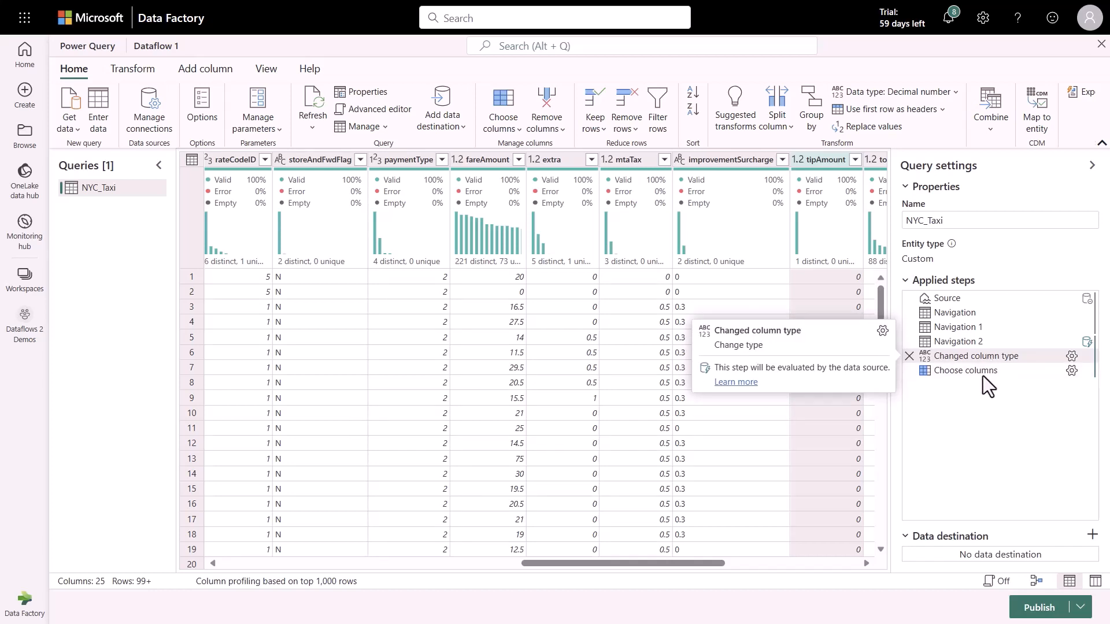
Filter the storeAndFwdFlag column after the Choose columns step to keep only rows with the value Y
{"action": "left_click", "coordinate": [980, 378]}
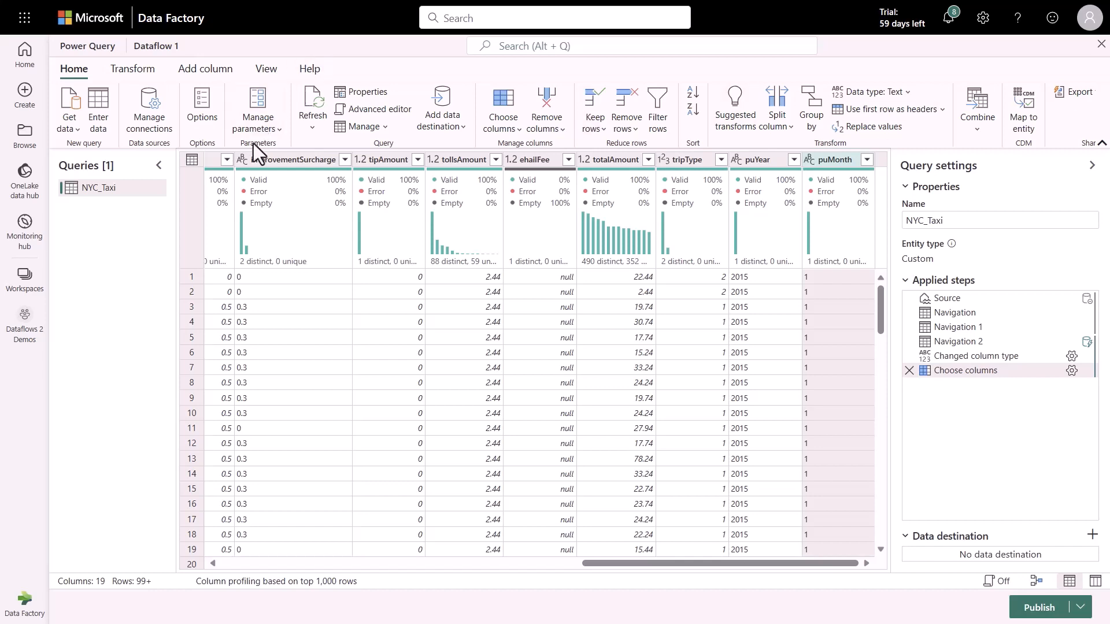
{"action": "left_click_drag", "start_coordinate": [602, 557], "coordinate": [224, 533]}
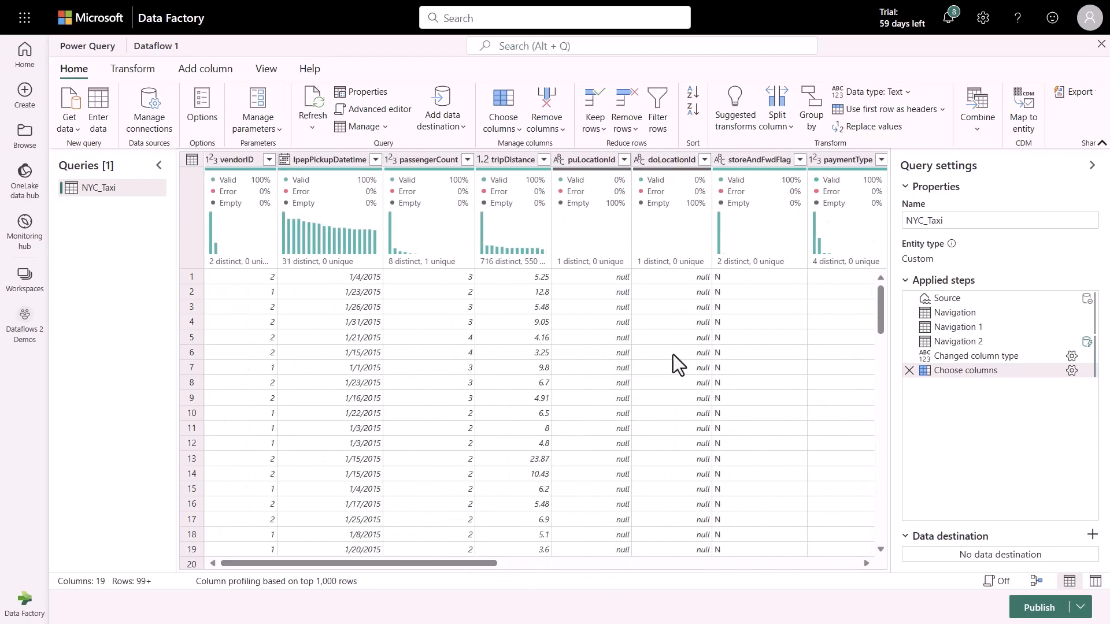
{"action": "left_click", "coordinate": [799, 161]}
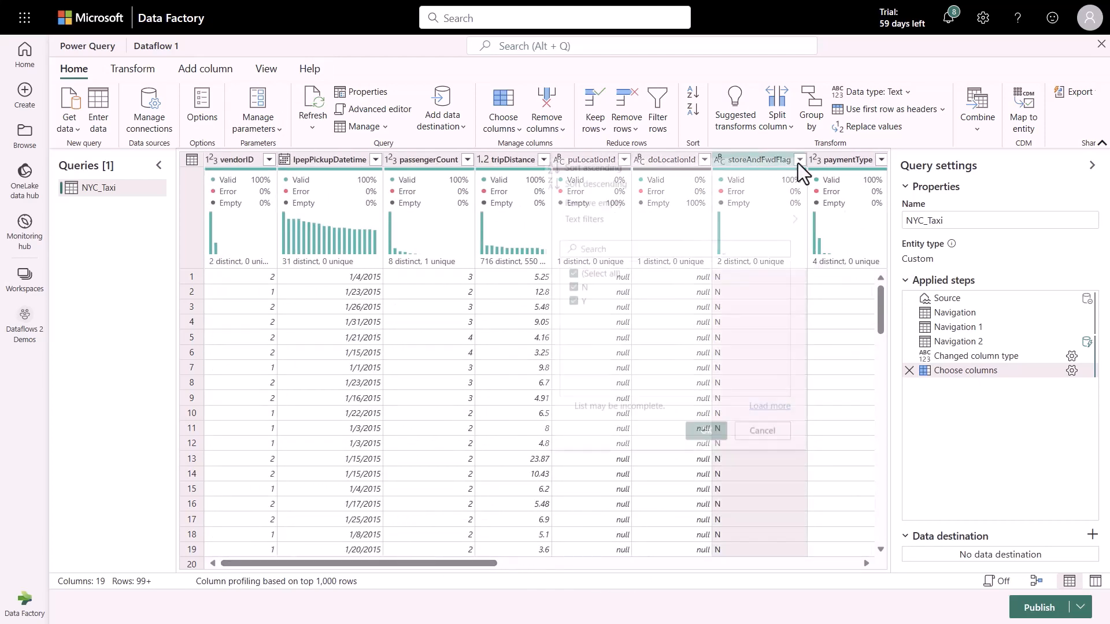
{"action": "left_click", "coordinate": [577, 297]}
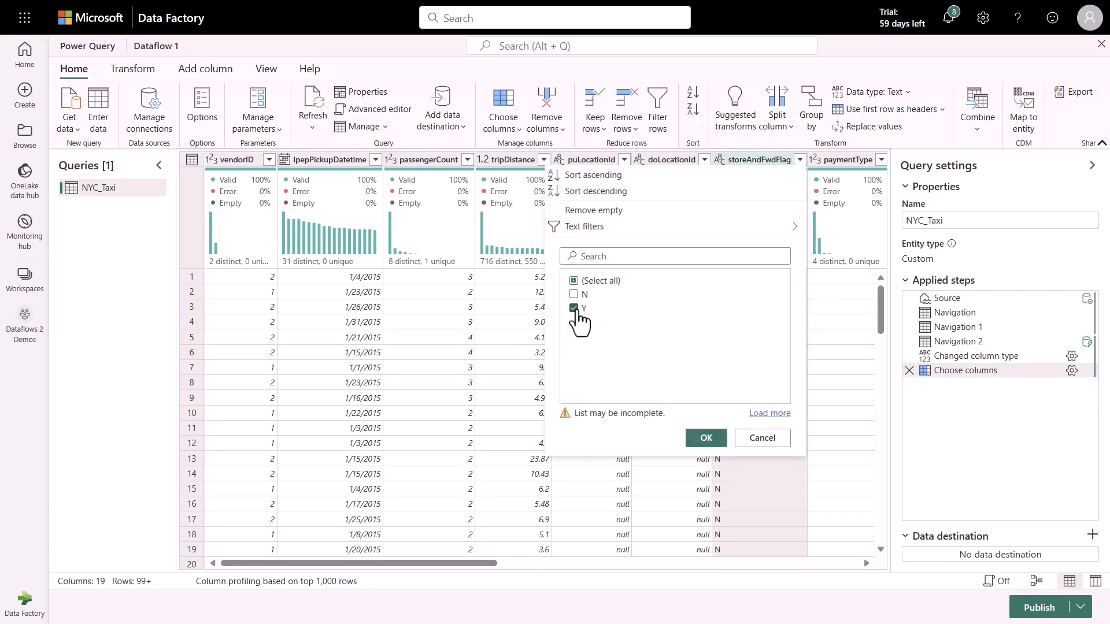
{"action": "left_click", "coordinate": [706, 438]}
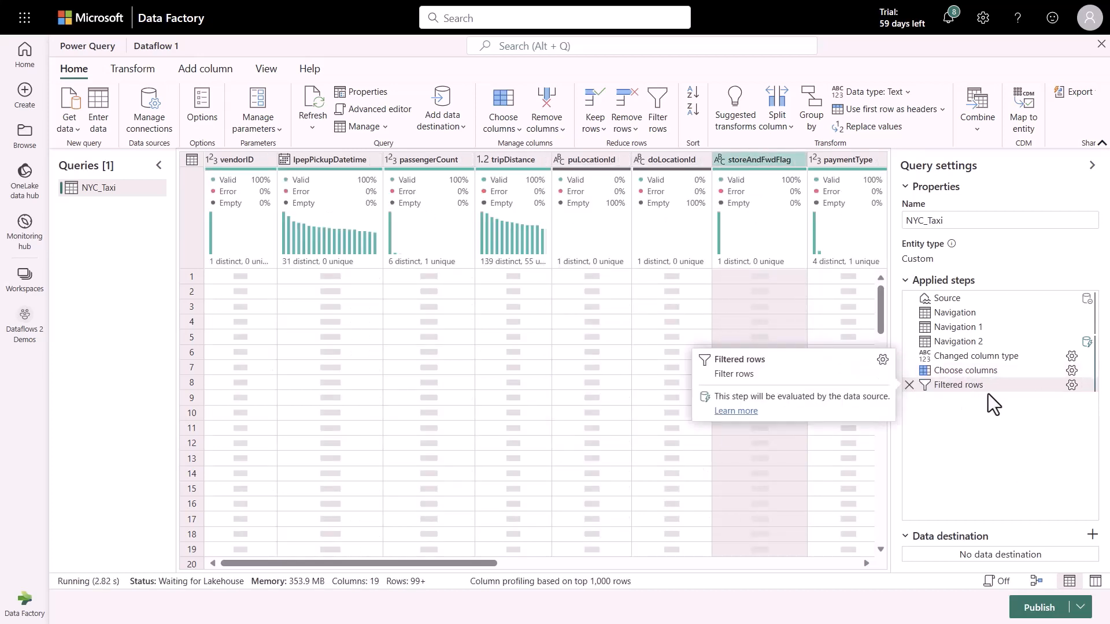
{"action": "mouse_move", "coordinate": [751, 257]}
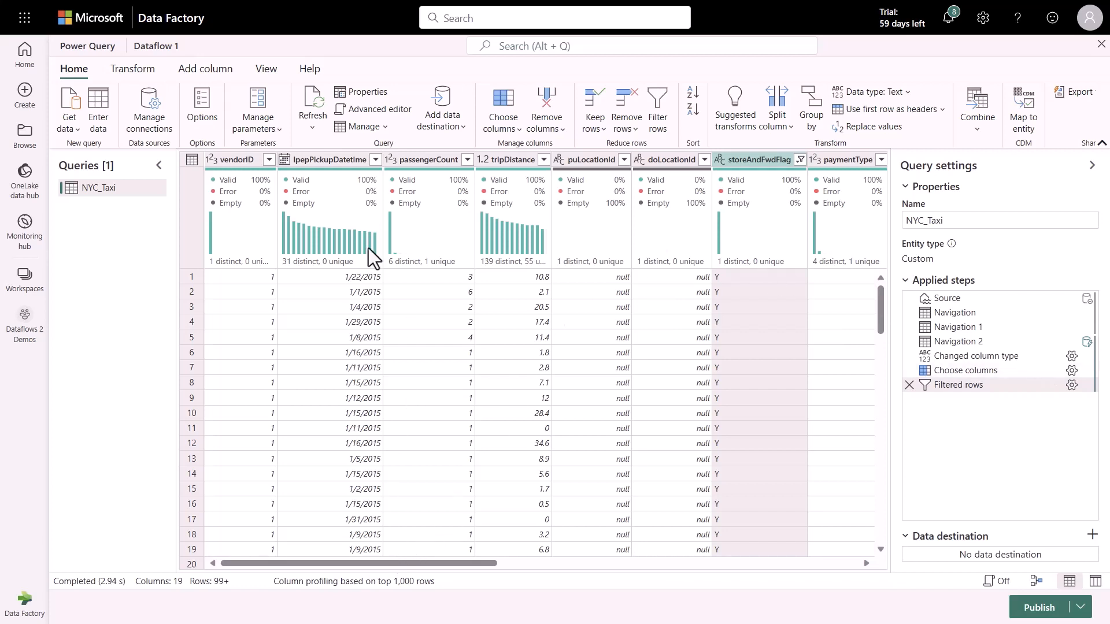
Load the full value list of the lpepPickupDatetime column and start a Between date filter on it
{"action": "left_click", "coordinate": [372, 154]}
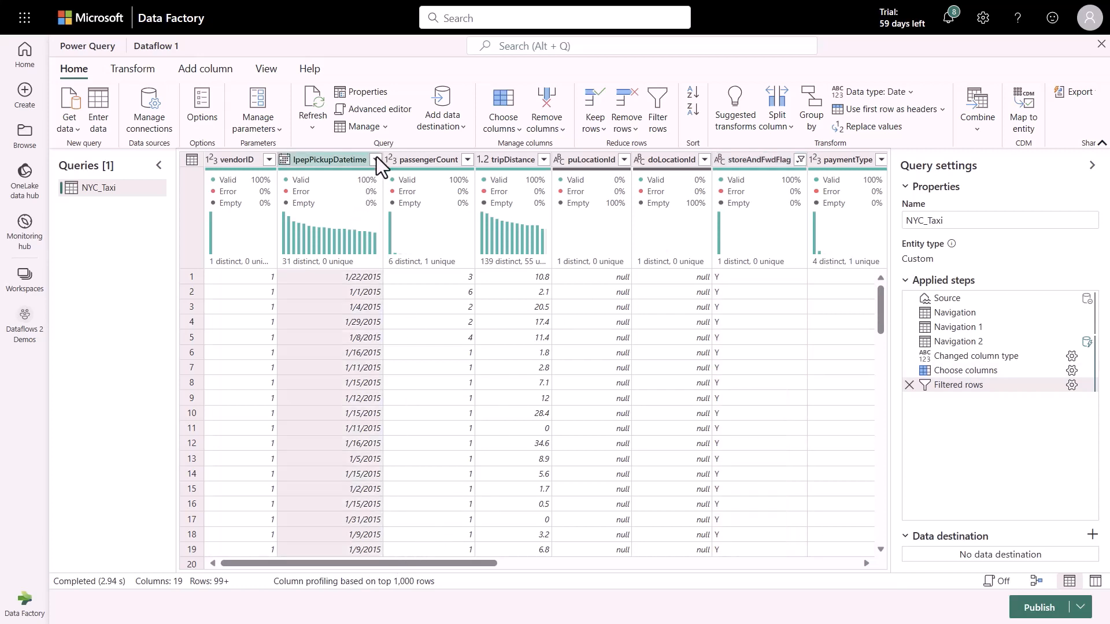
{"action": "left_click", "coordinate": [376, 159]}
{"action": "scroll", "coordinate": [481, 340], "scroll_direction": "down", "scroll_amount": 7}
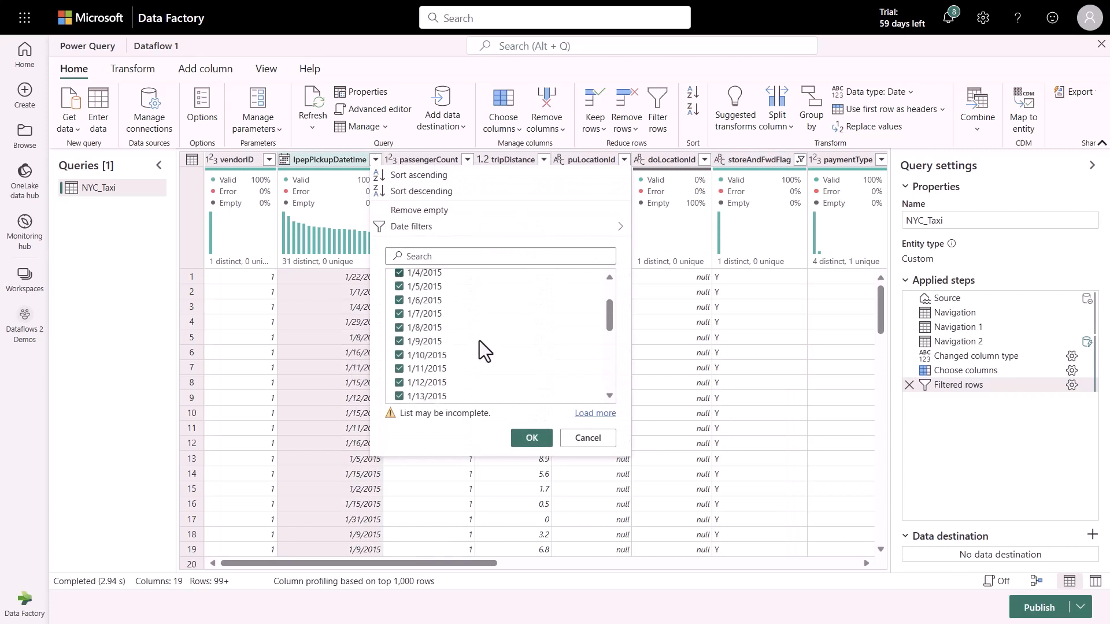
{"action": "left_click", "coordinate": [587, 413]}
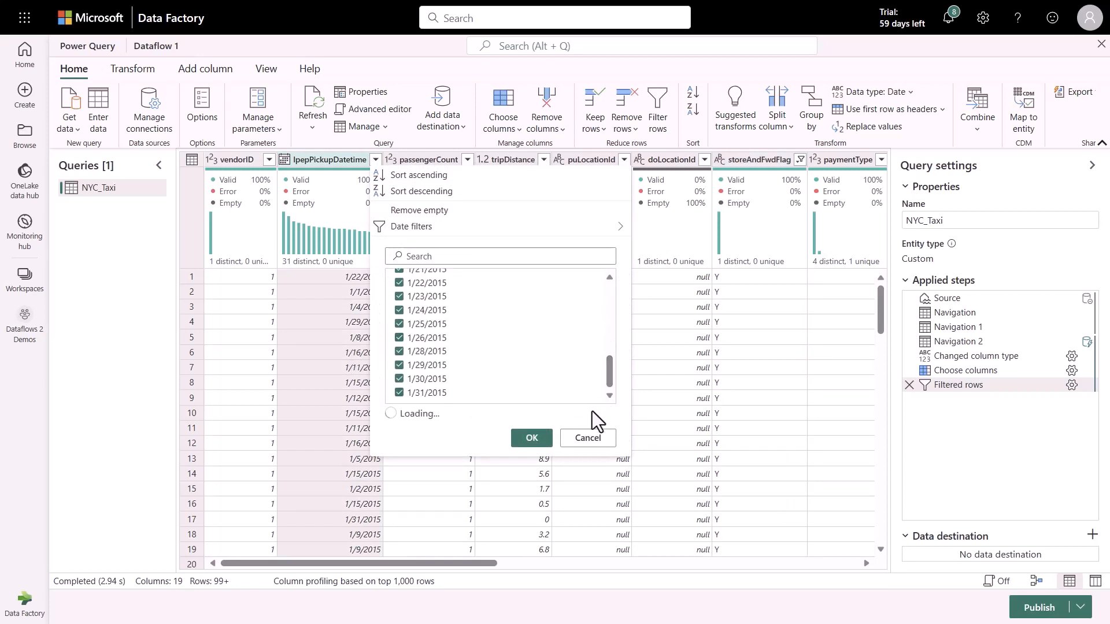
{"action": "mouse_move", "coordinate": [609, 393]}
{"action": "left_mouse_down"}
{"action": "mouse_move", "coordinate": [615, 408]}
{"action": "mouse_move", "coordinate": [591, 275]}
{"action": "mouse_move", "coordinate": [598, 407]}
{"action": "left_mouse_up"}
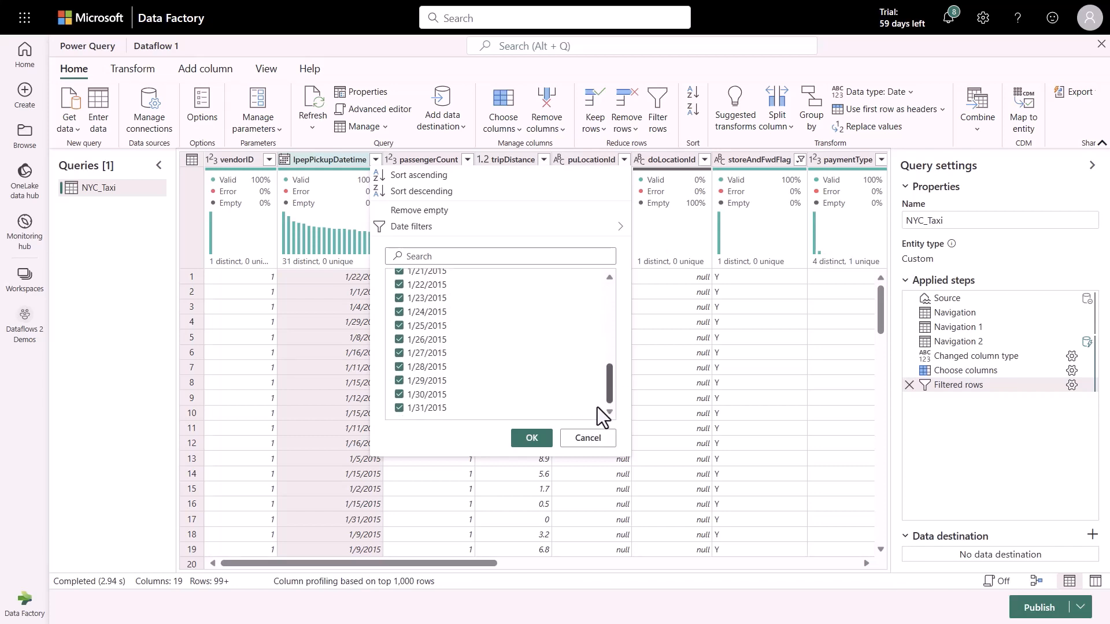
{"action": "mouse_move", "coordinate": [566, 231]}
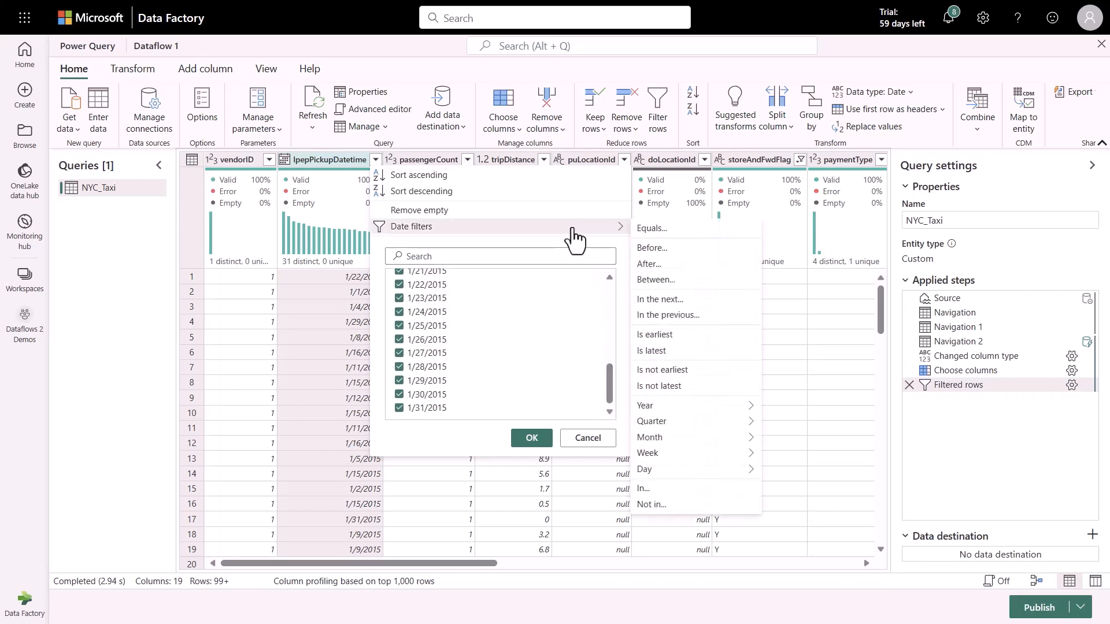
{"action": "left_click", "coordinate": [665, 280]}
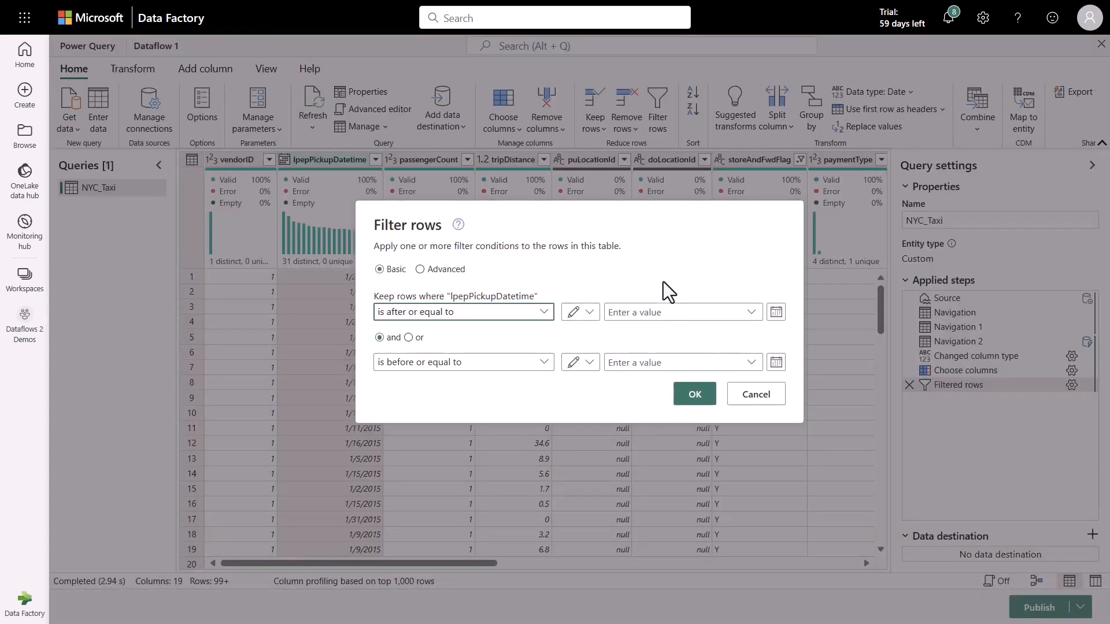
Set the first filter condition on lpepPickupDatetime to is after or equal to 1/1/2015
{"action": "left_click", "coordinate": [776, 311]}
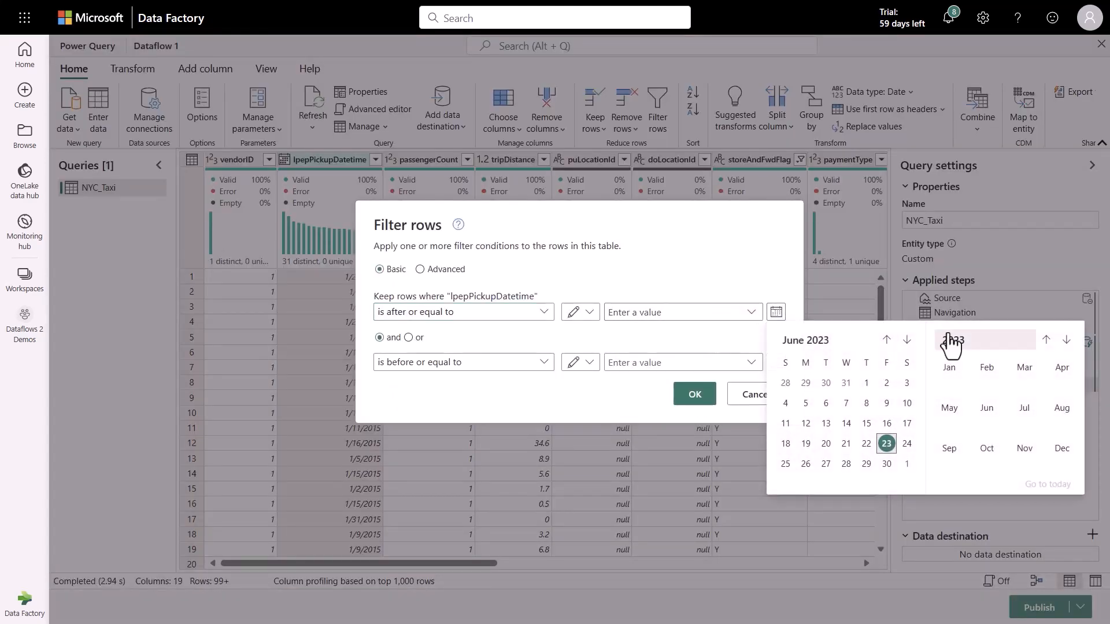
{"action": "left_click", "coordinate": [952, 343]}
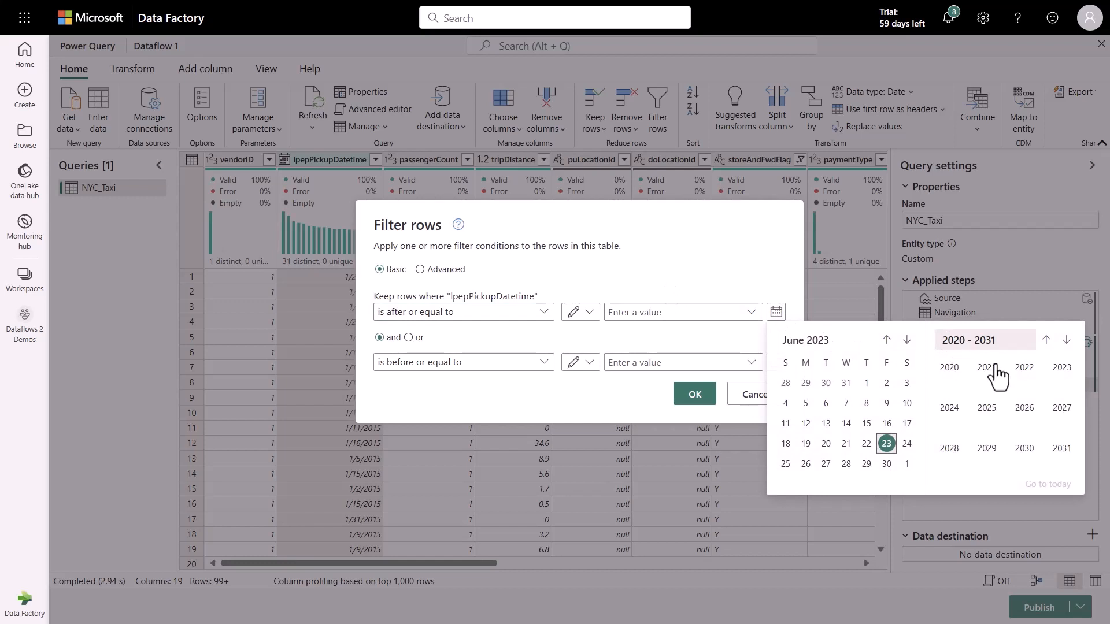
{"action": "left_click", "coordinate": [1045, 342]}
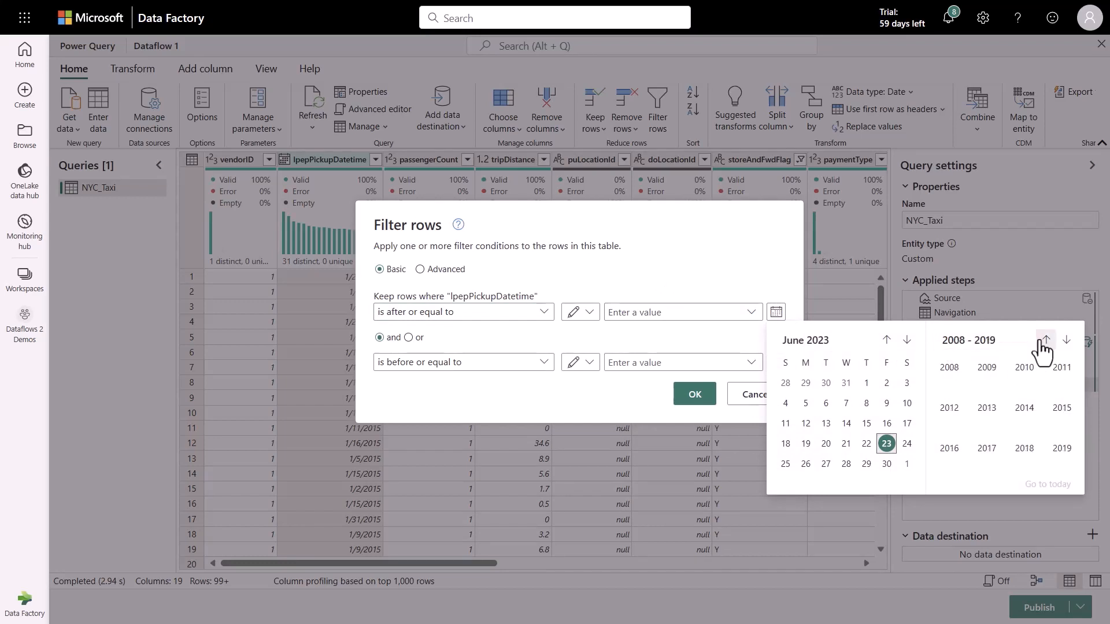
{"action": "left_click", "coordinate": [1059, 408]}
{"action": "left_click", "coordinate": [950, 370]}
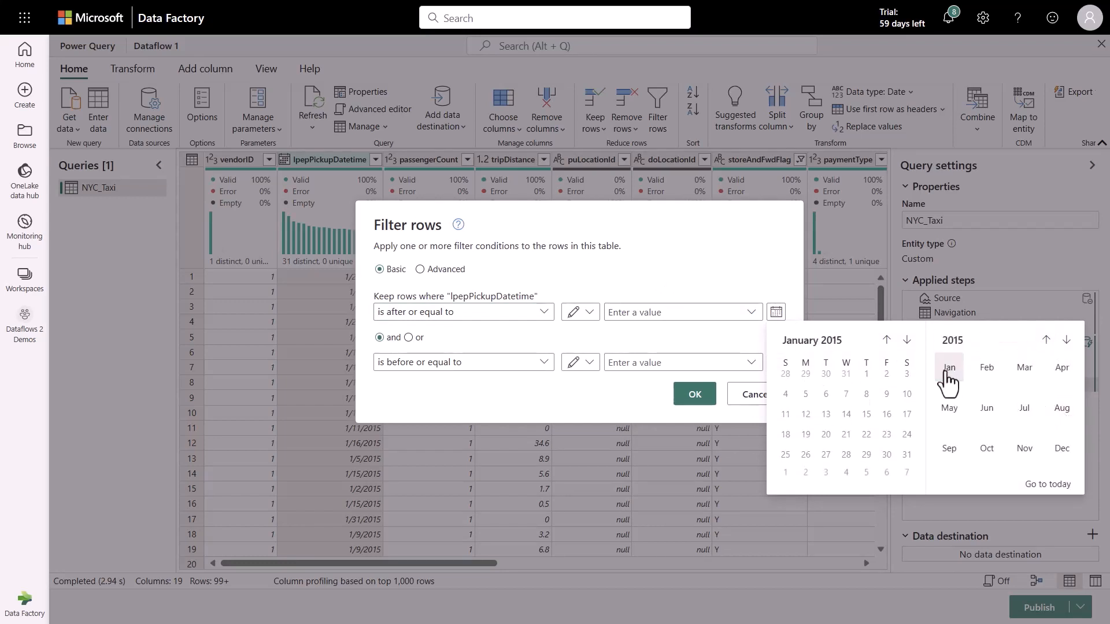
{"action": "left_click", "coordinate": [867, 383]}
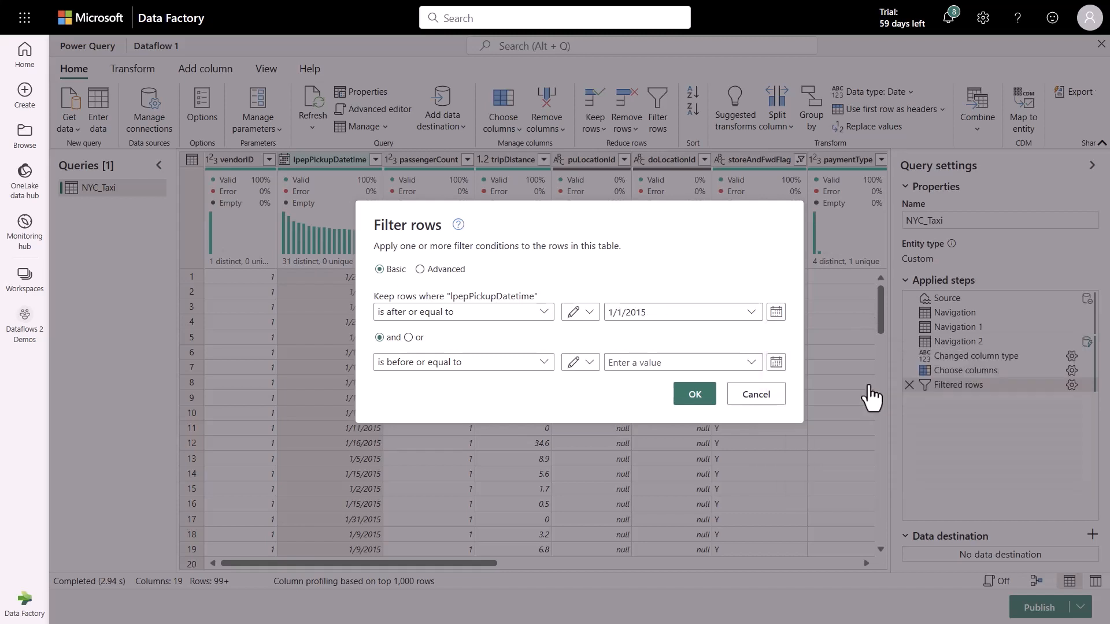
Set the second condition to is before or equal to 1/31/2015, apply the date filter and review its settings without changes
{"action": "left_click", "coordinate": [776, 362]}
{"action": "left_click", "coordinate": [954, 391]}
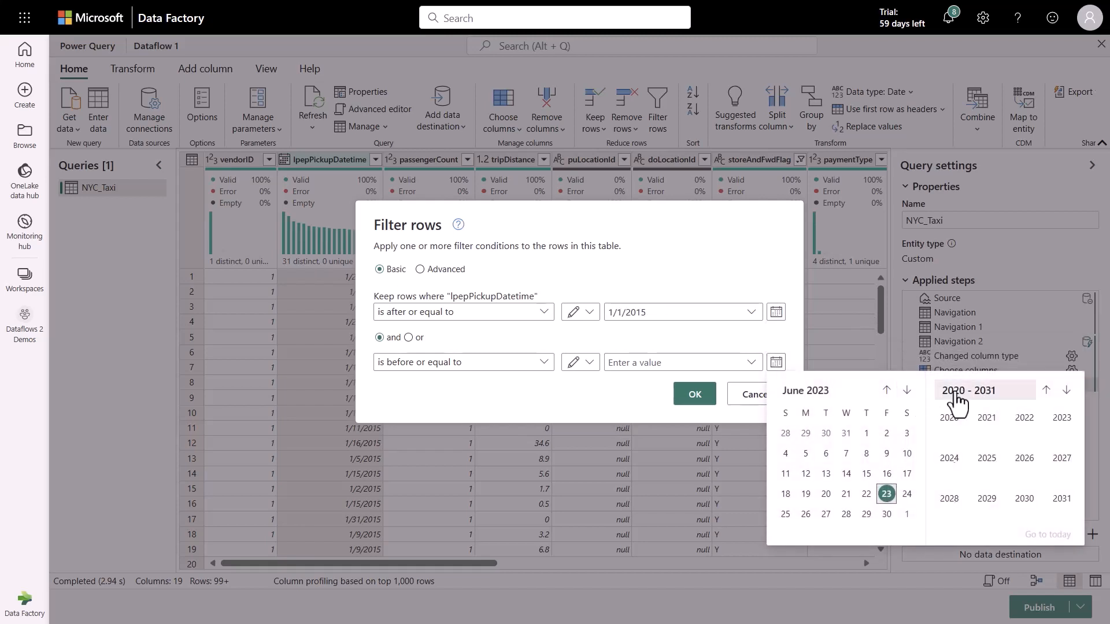
{"action": "left_click", "coordinate": [1044, 391]}
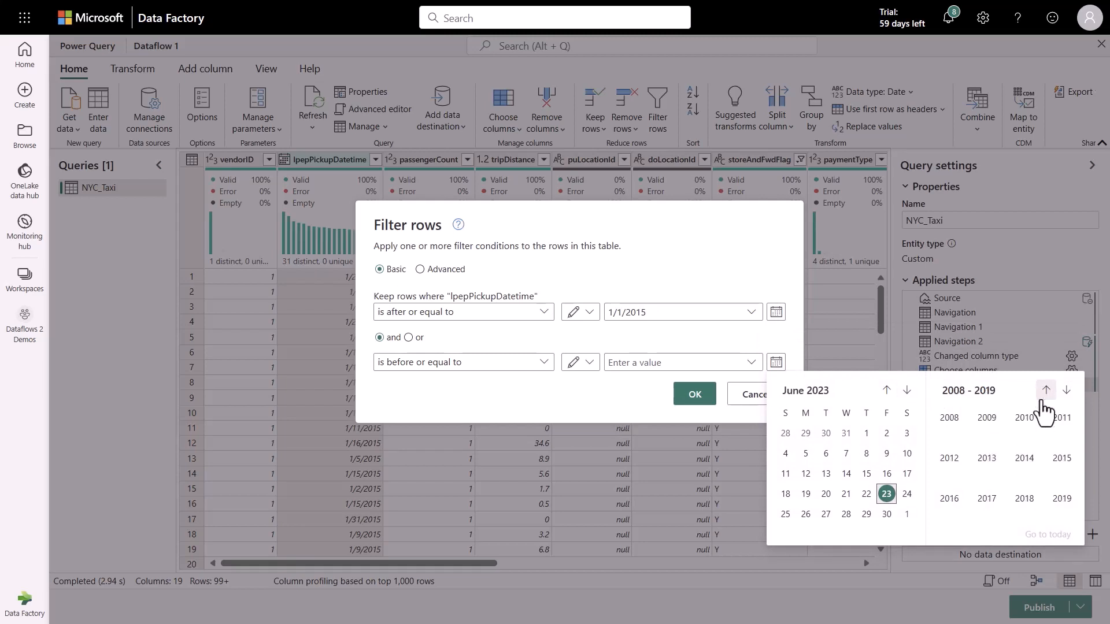
{"action": "left_click", "coordinate": [1062, 458]}
{"action": "left_click", "coordinate": [950, 425]}
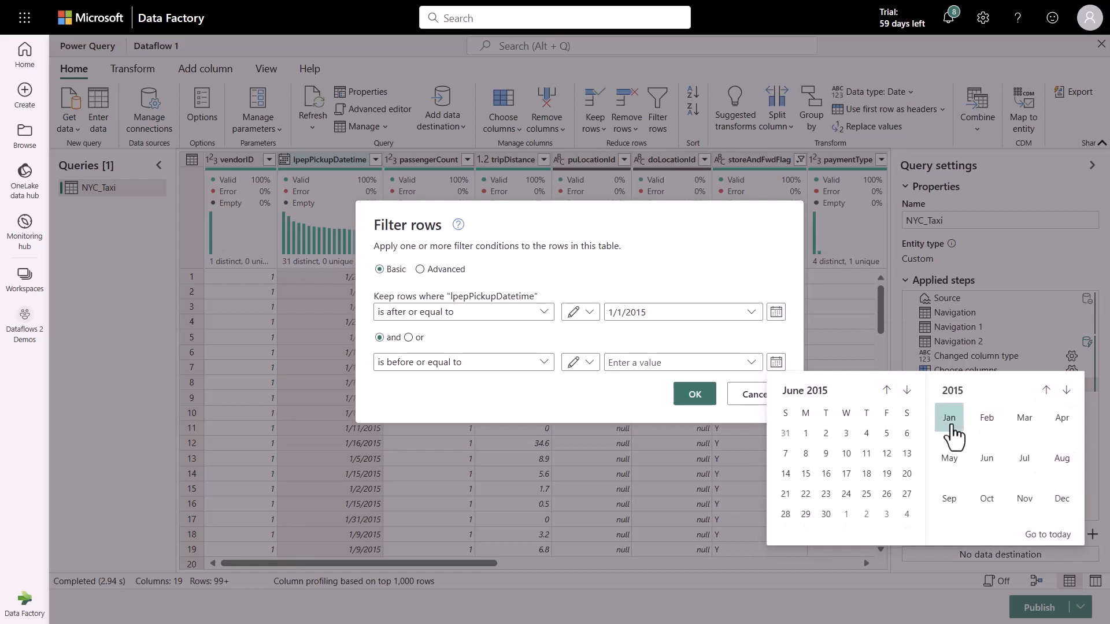
{"action": "left_click", "coordinate": [906, 514]}
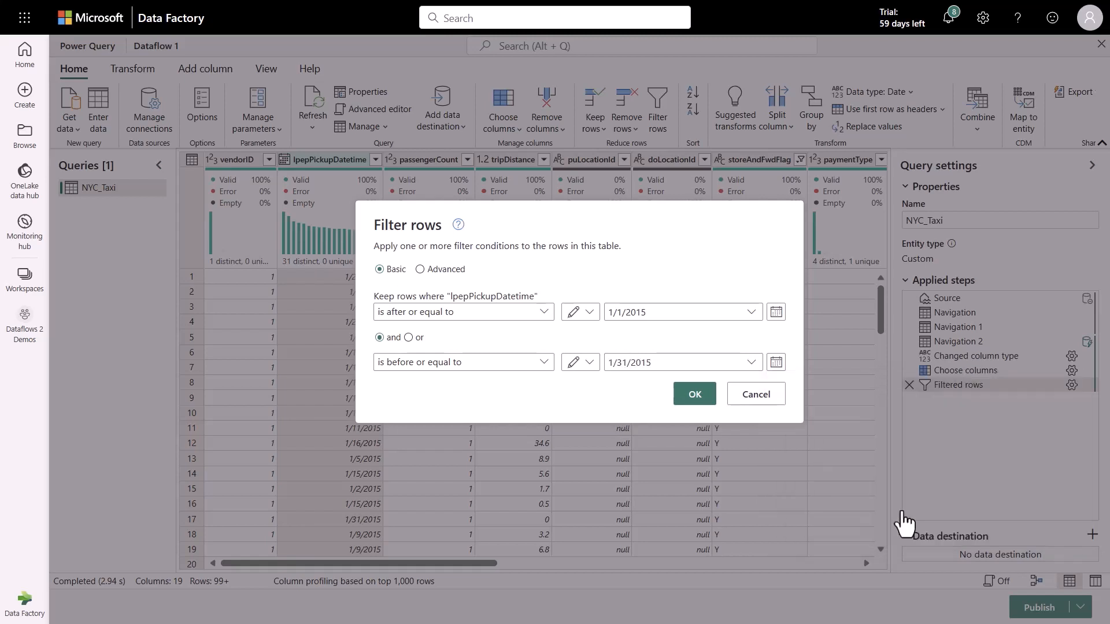
{"action": "left_click", "coordinate": [700, 394]}
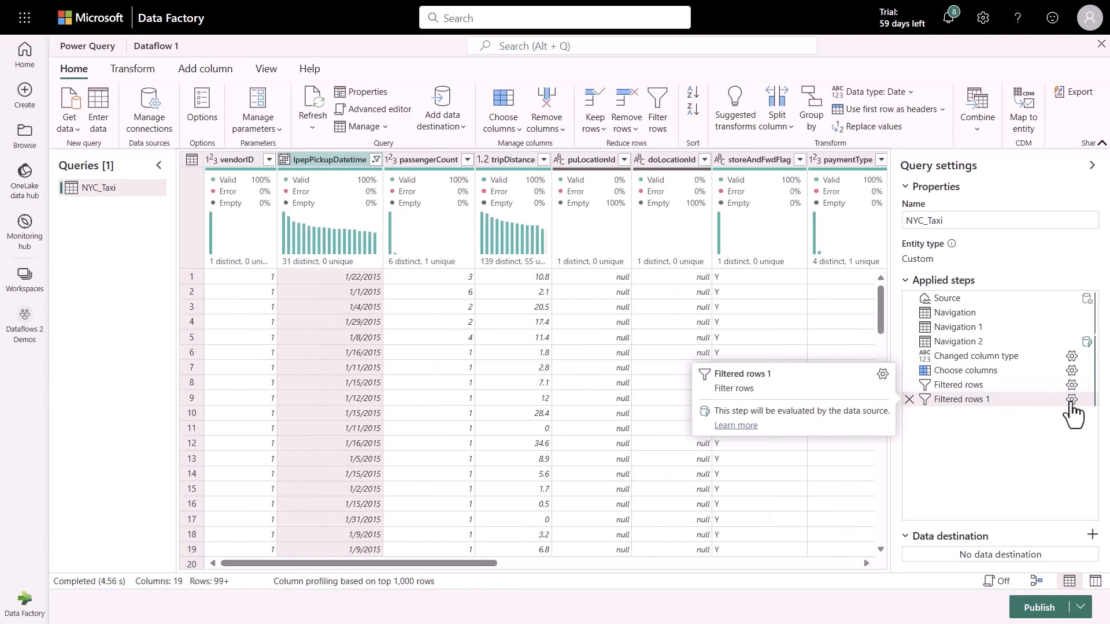
{"action": "double_click", "coordinate": [1019, 402]}
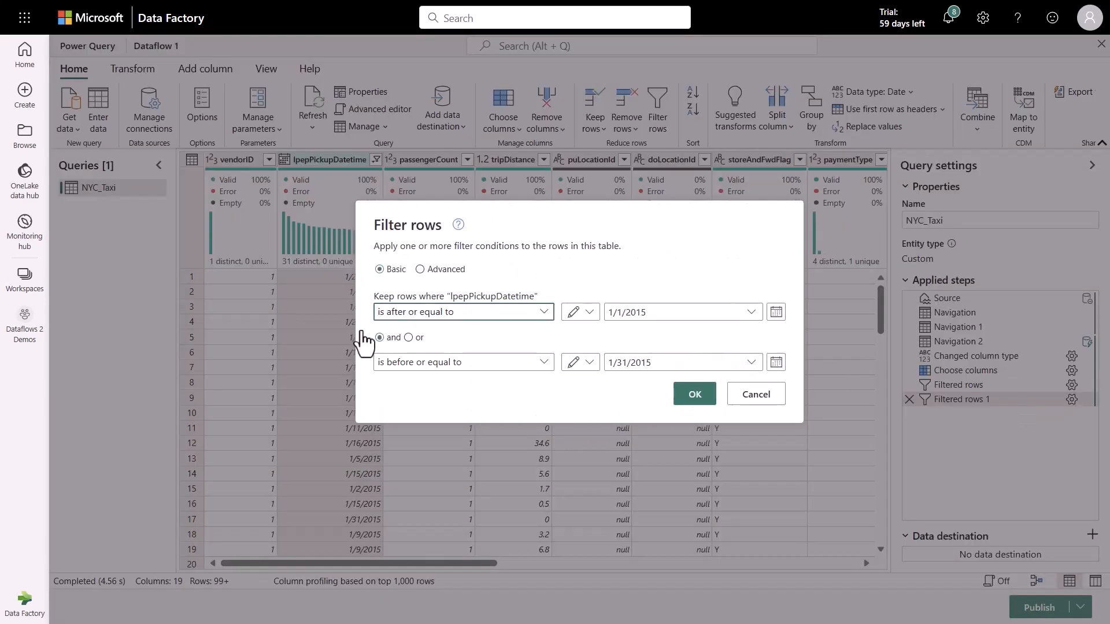
{"action": "left_click", "coordinate": [745, 395]}
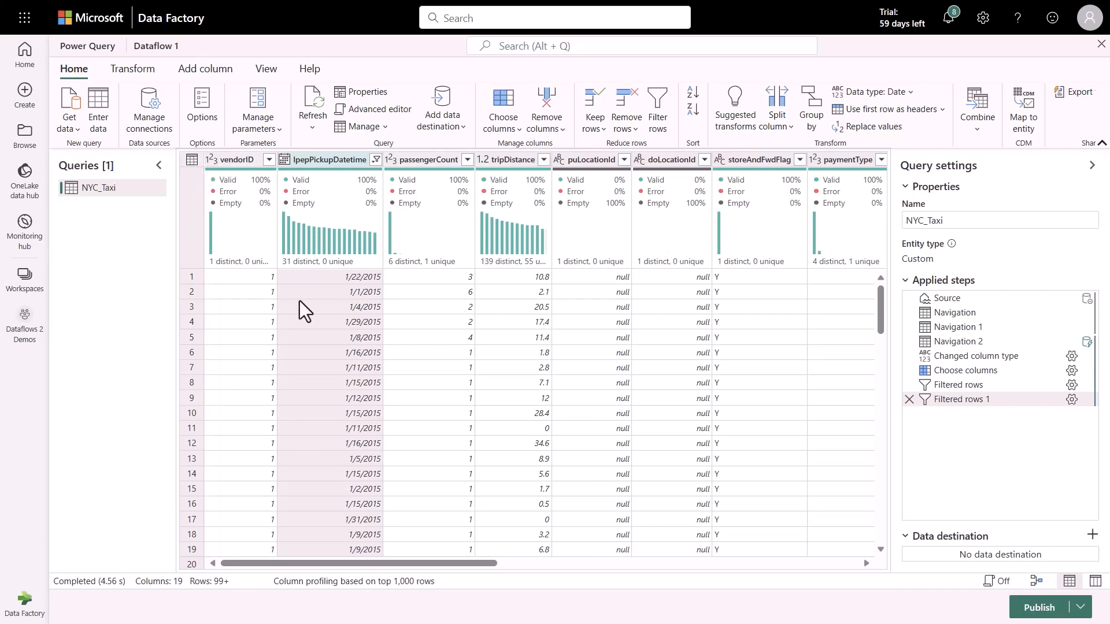
Search the data sources for "web" and start a new Web API connection
{"action": "left_click", "coordinate": [75, 123]}
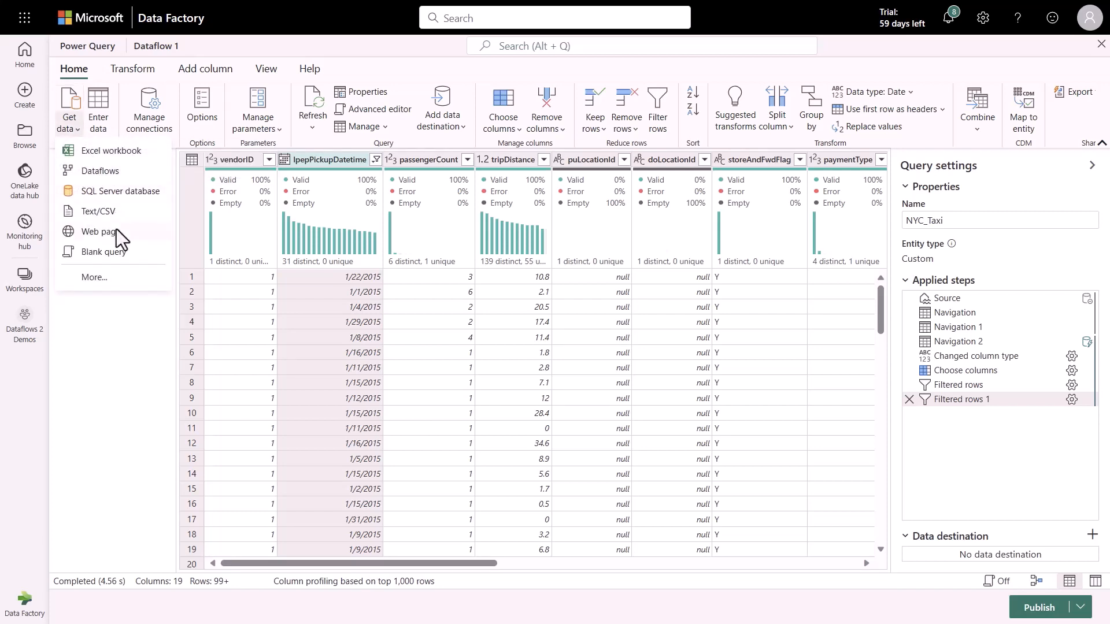
{"action": "left_click", "coordinate": [94, 277]}
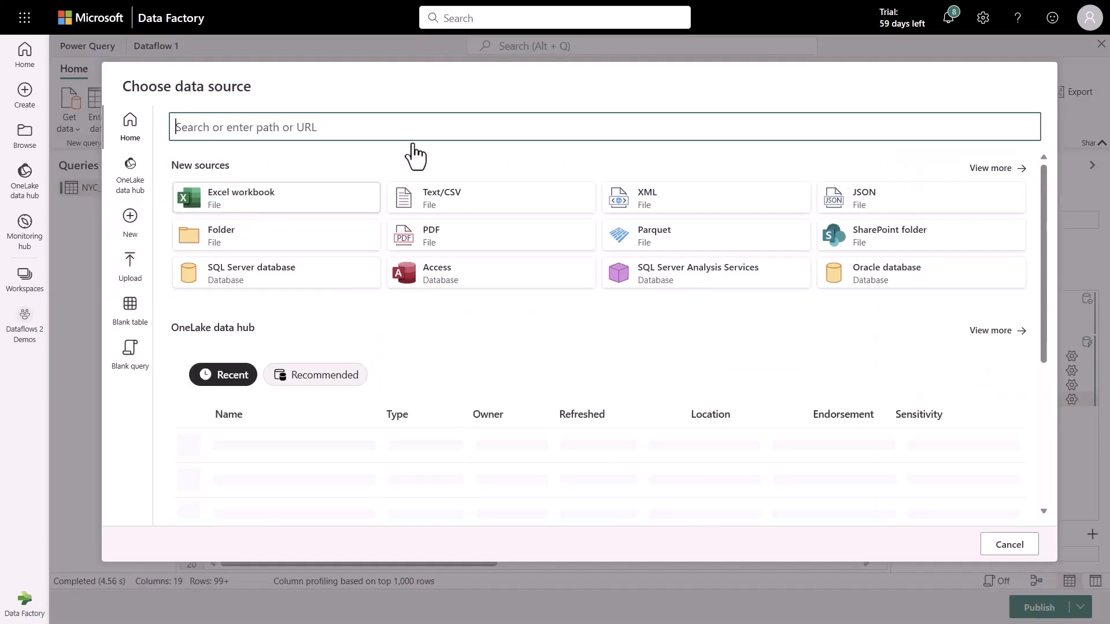
{"action": "type", "text": "web"}
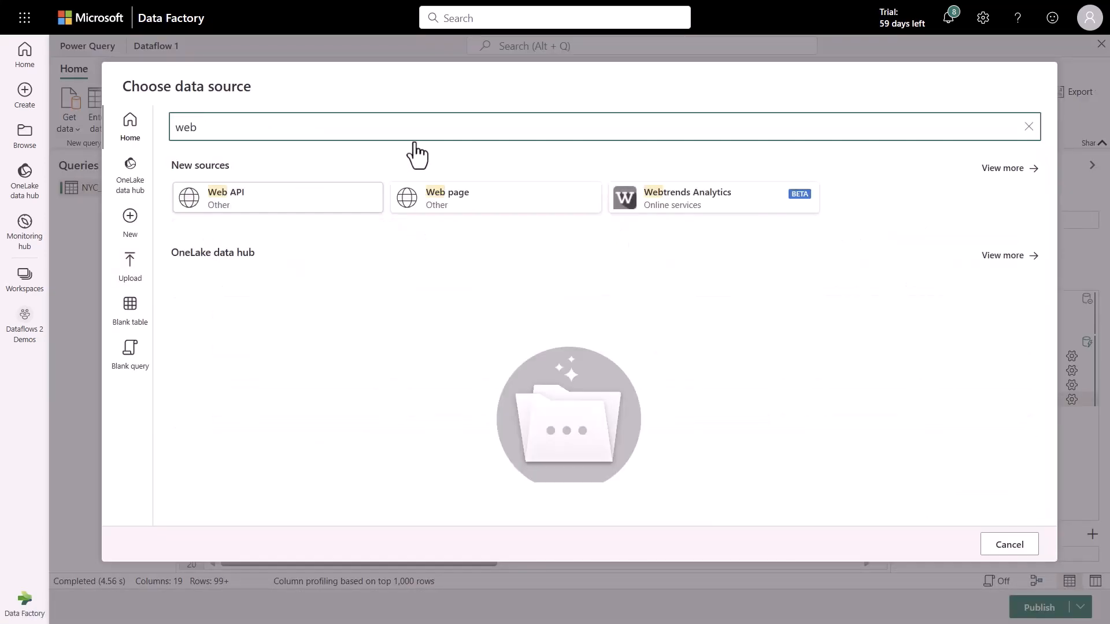
{"action": "left_click", "coordinate": [342, 196]}
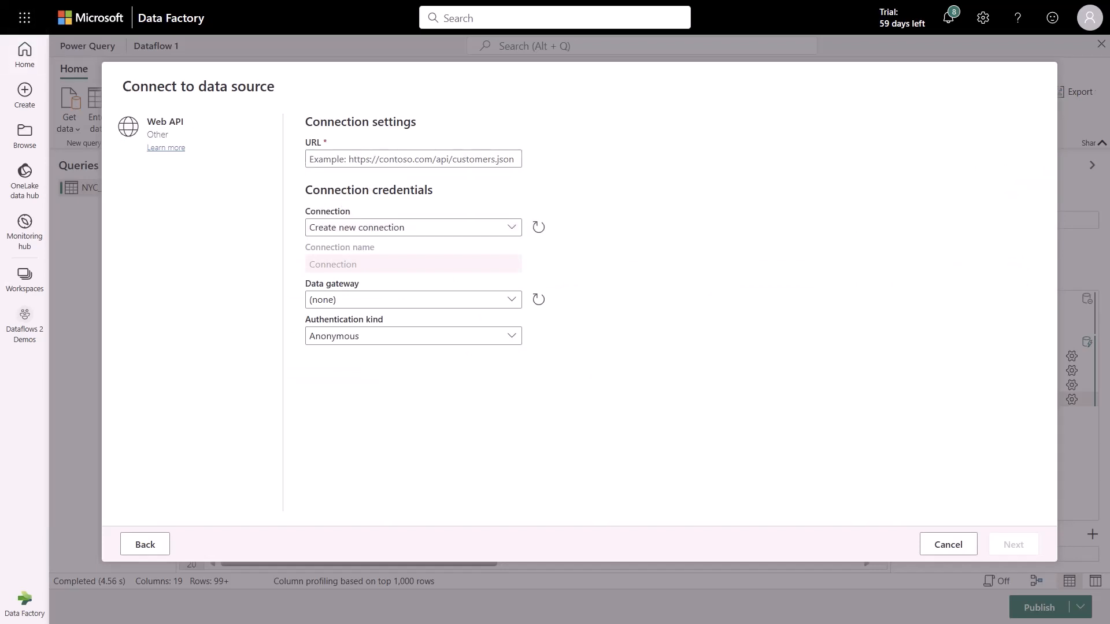
{"action": "left_click", "coordinate": [431, 159]}
{"action": "key", "text": "ctrl+v"}
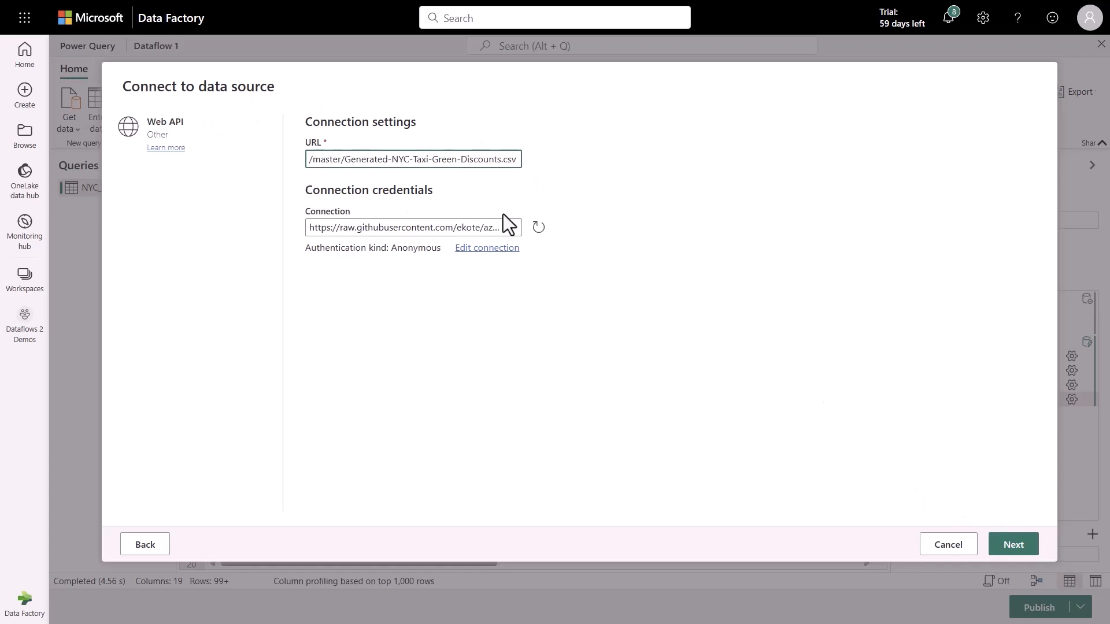
{"action": "left_click", "coordinate": [1011, 551]}
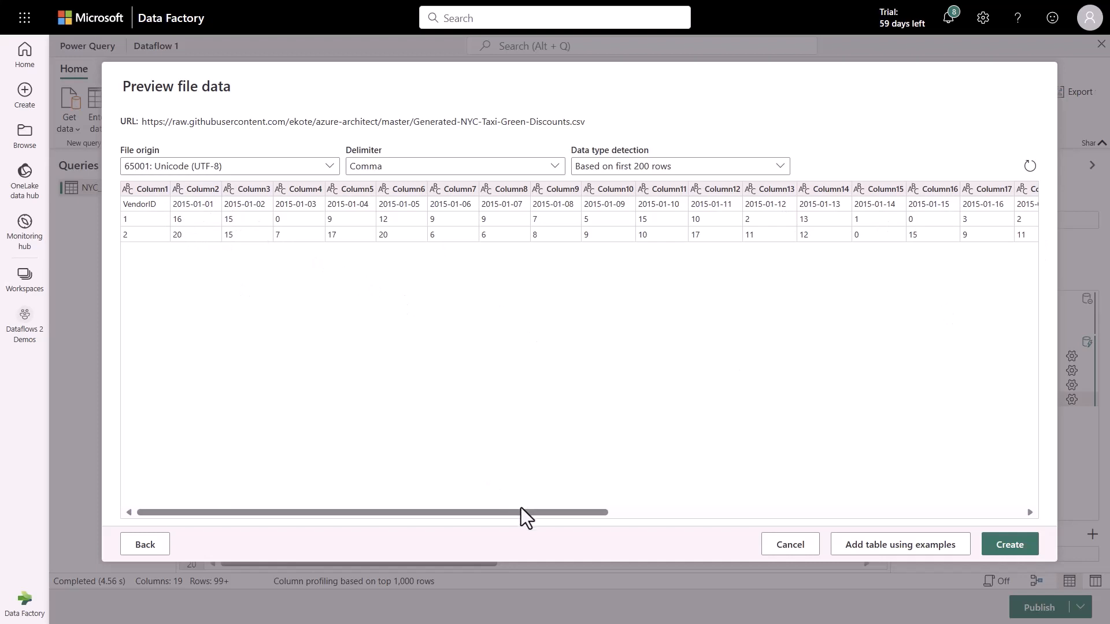
{"action": "left_click_drag", "start_coordinate": [522, 509], "coordinate": [377, 477]}
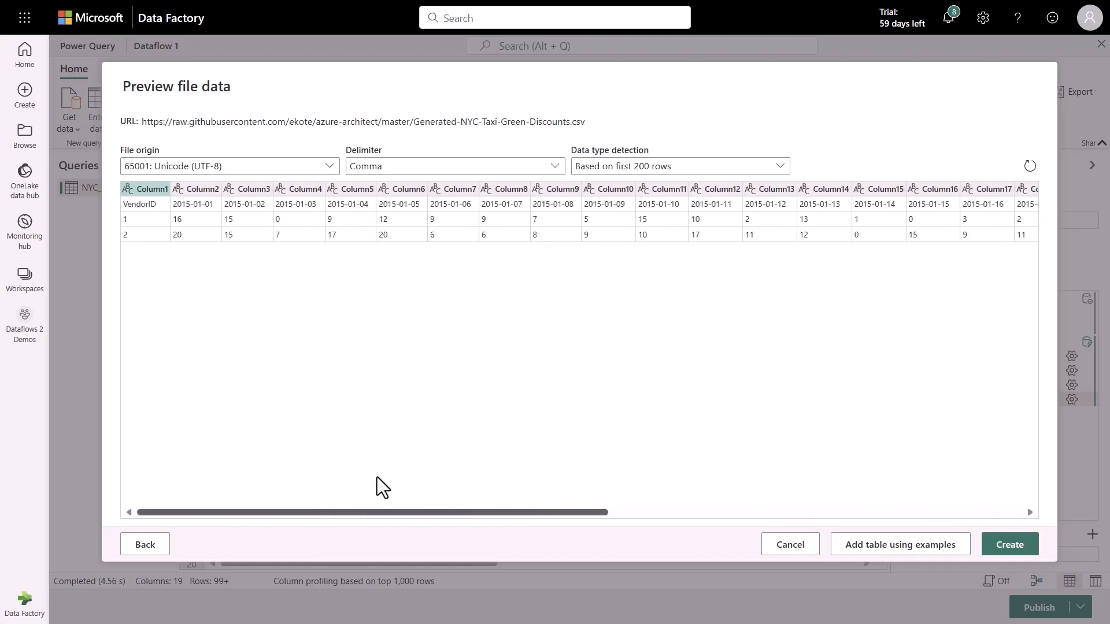
{"action": "left_click", "coordinate": [1012, 553]}
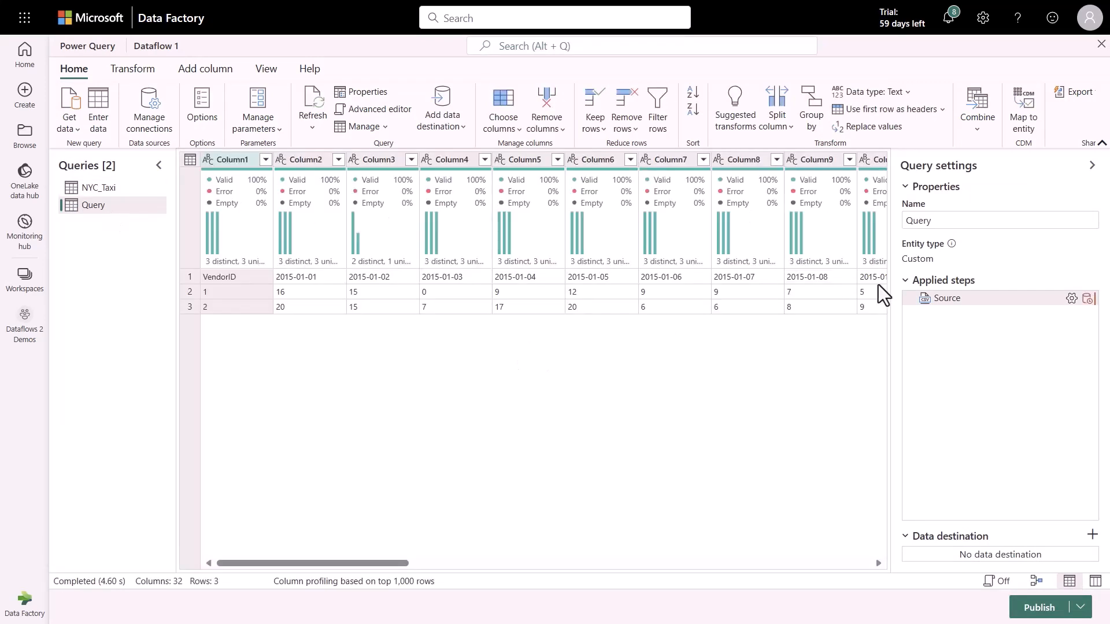
Rename the new CSV query as Discount
{"action": "left_click_drag", "start_coordinate": [932, 222], "coordinate": [904, 222]}
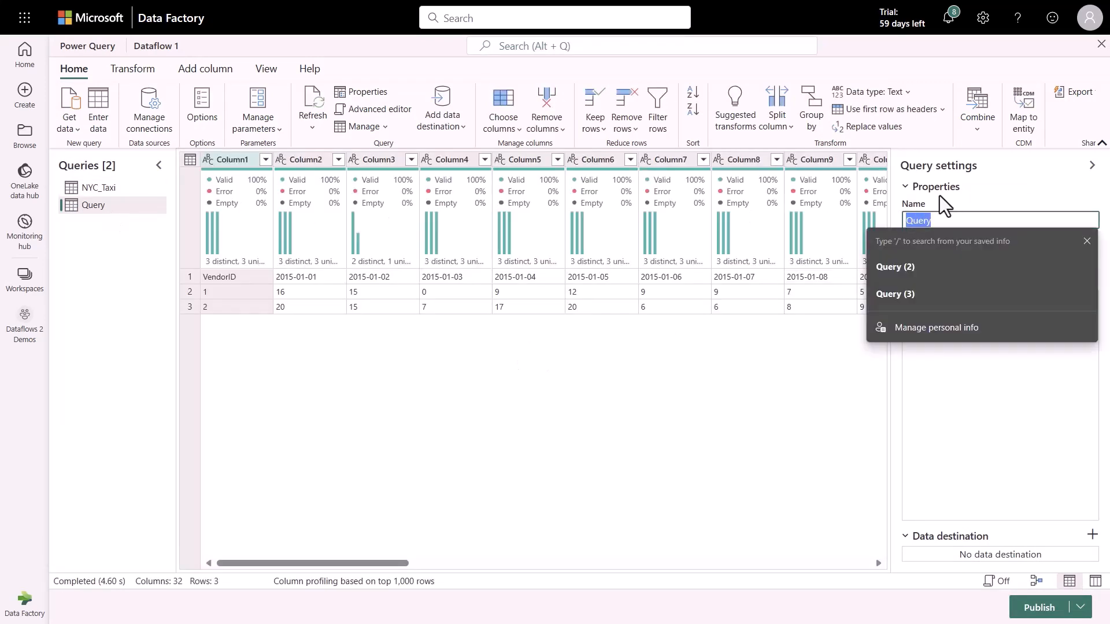
{"action": "type", "text": "Discount"}
{"action": "key", "text": "Return"}
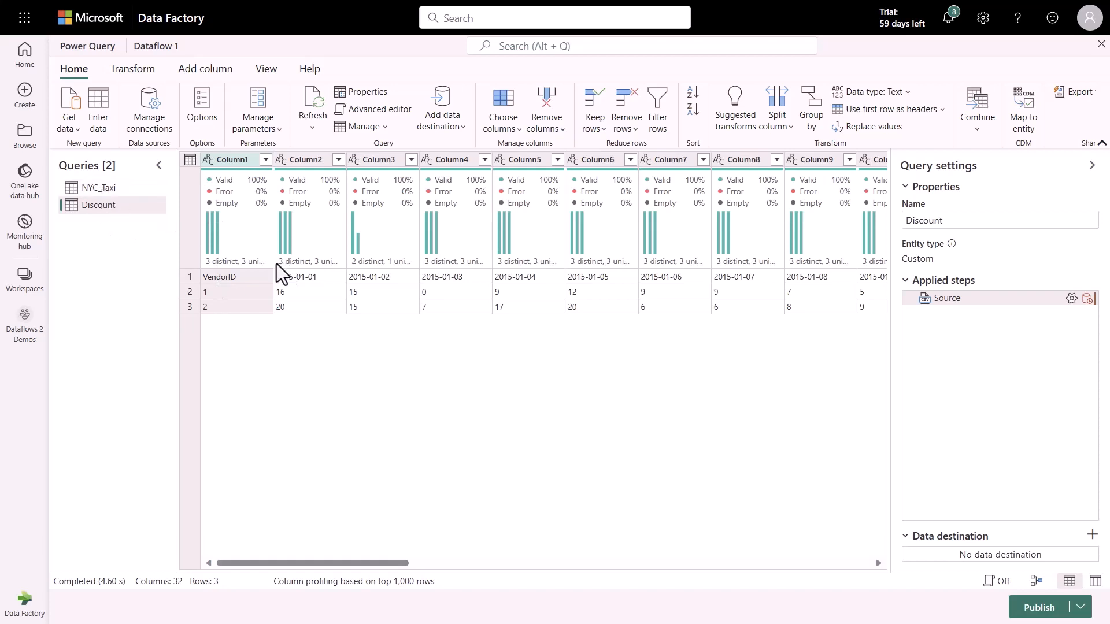
{"action": "mouse_move", "coordinate": [262, 262]}
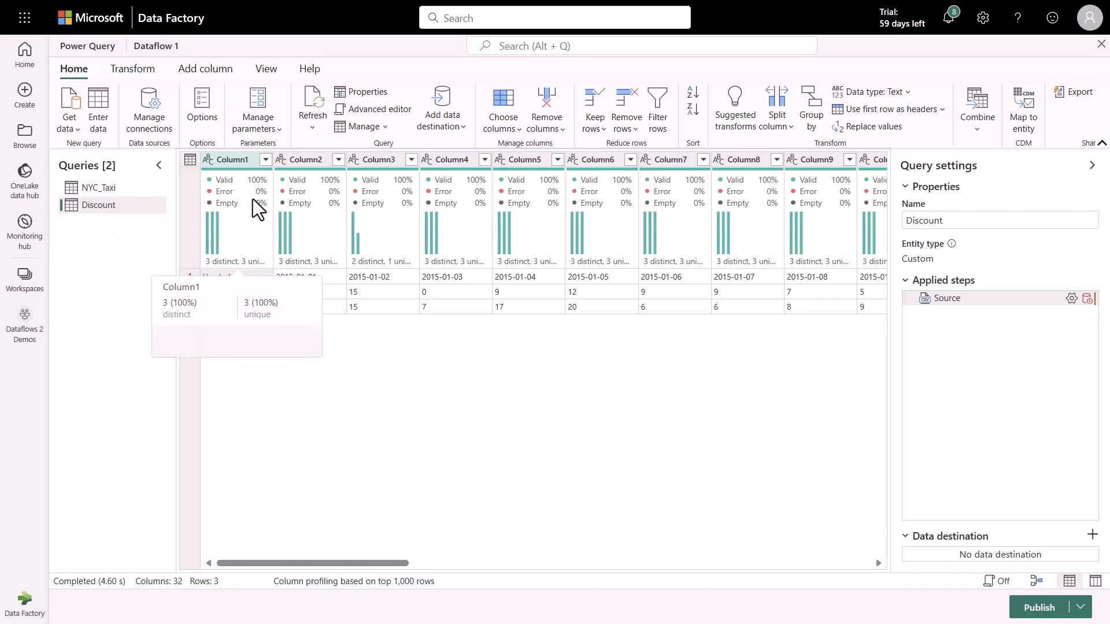
Promote the Discount query's first row to headers and unpivot all columns other than VendorID
{"action": "left_click", "coordinate": [191, 160]}
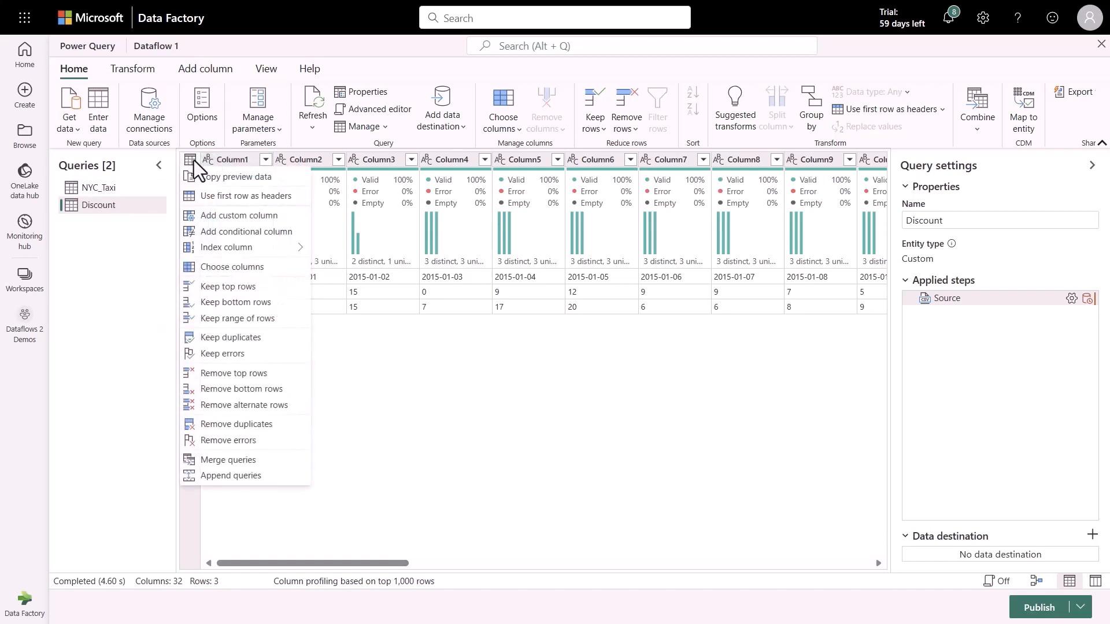
{"action": "left_click", "coordinate": [234, 196]}
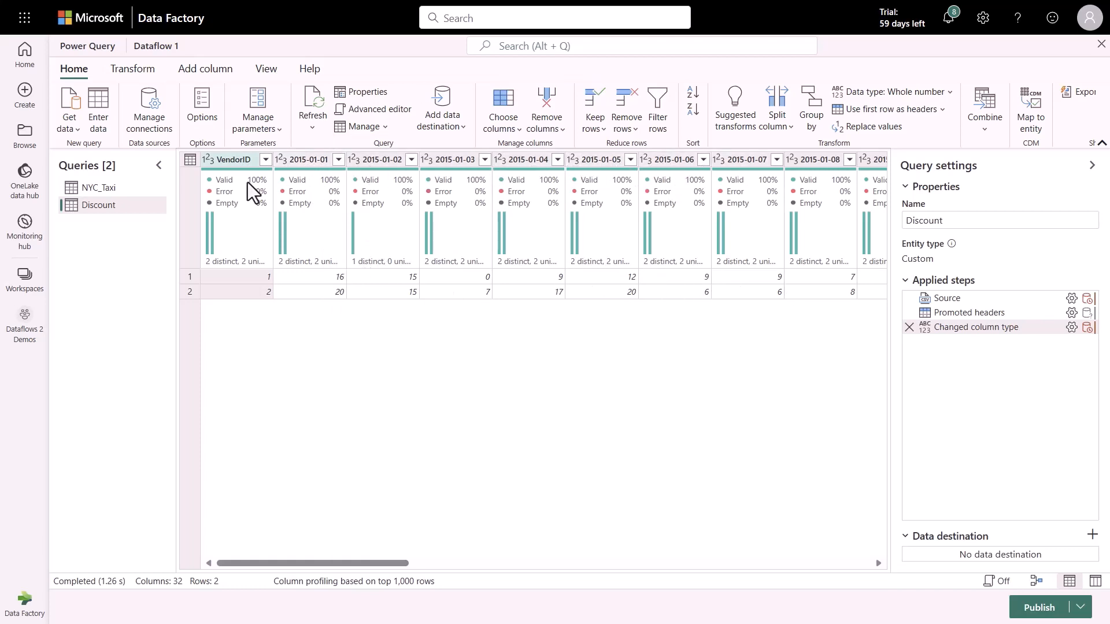
{"action": "right_click", "coordinate": [234, 164]}
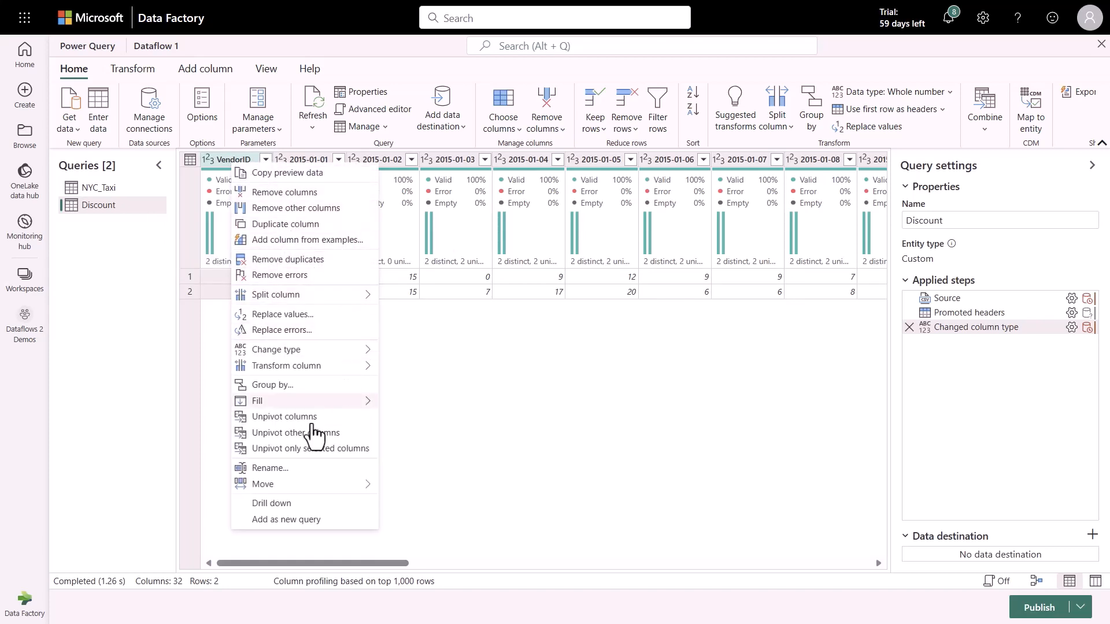
{"action": "left_click", "coordinate": [298, 433]}
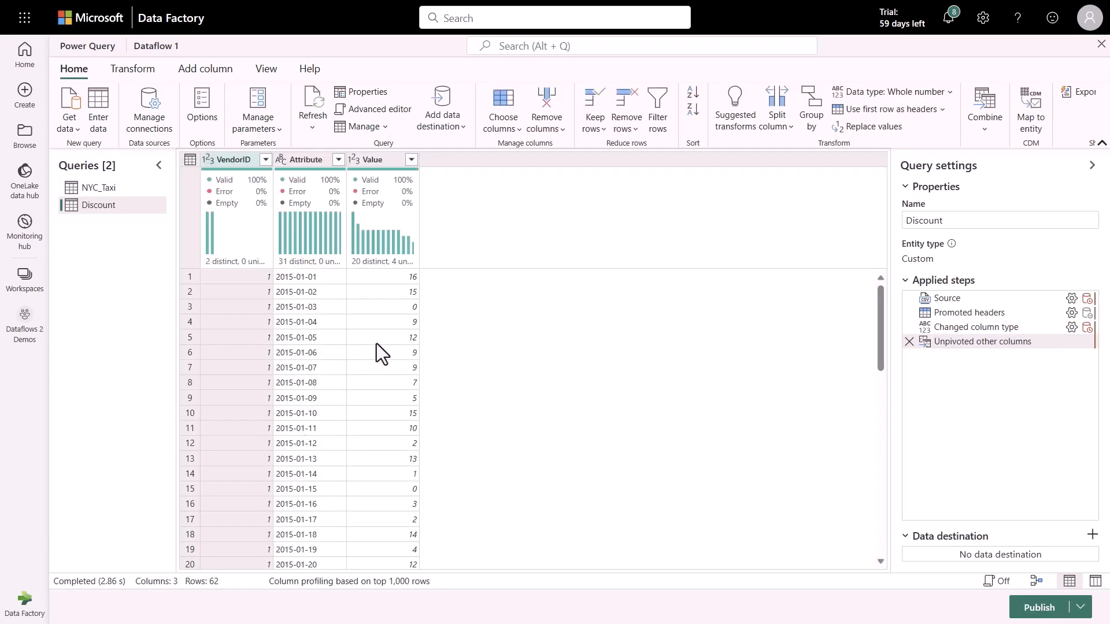
Rename the Attribute column as Date and the Value column as Discount
{"action": "double_click", "coordinate": [307, 161]}
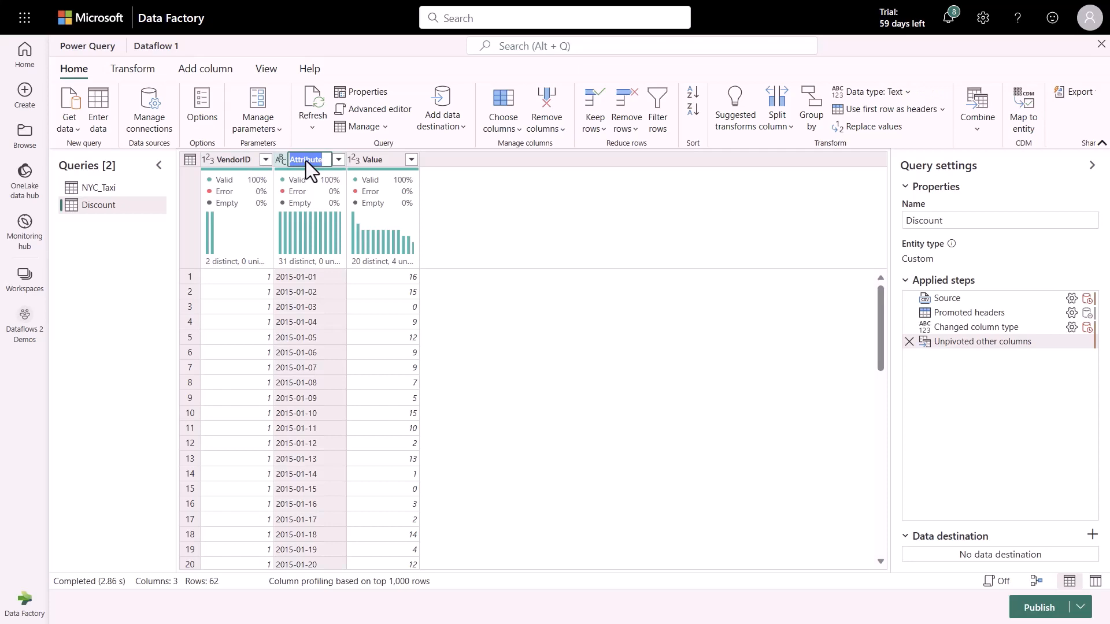
{"action": "type", "text": "Date"}
{"action": "left_click", "coordinate": [374, 163]}
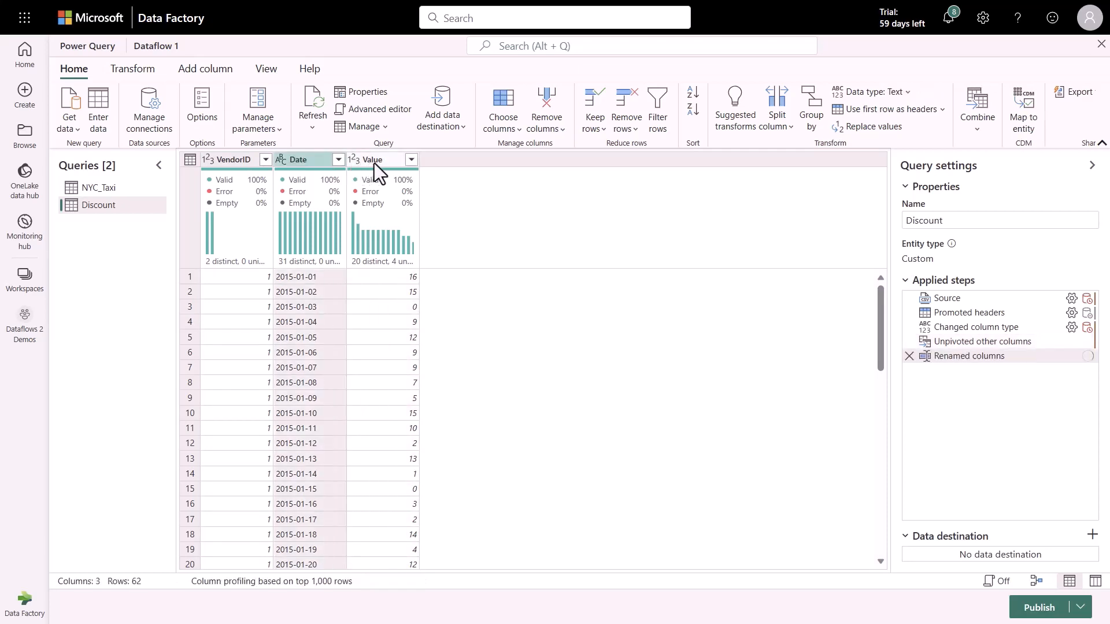
{"action": "double_click", "coordinate": [374, 161]}
{"action": "type", "text": "Discount"}
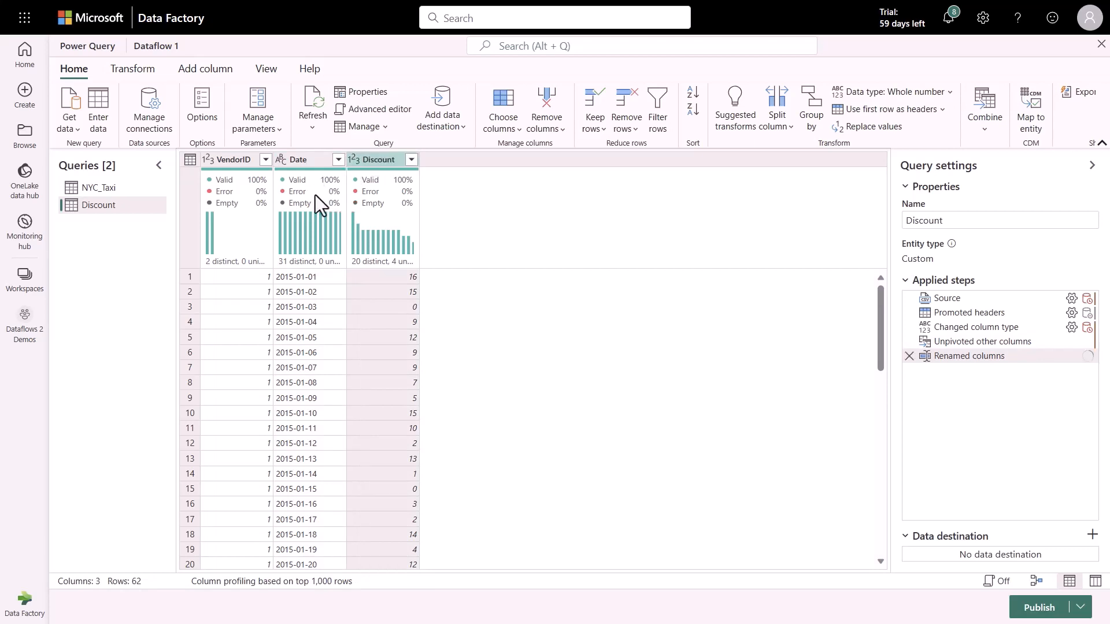
Change the Date column's data type to Date and divide the Discount column's values by 100
{"action": "left_click", "coordinate": [285, 160]}
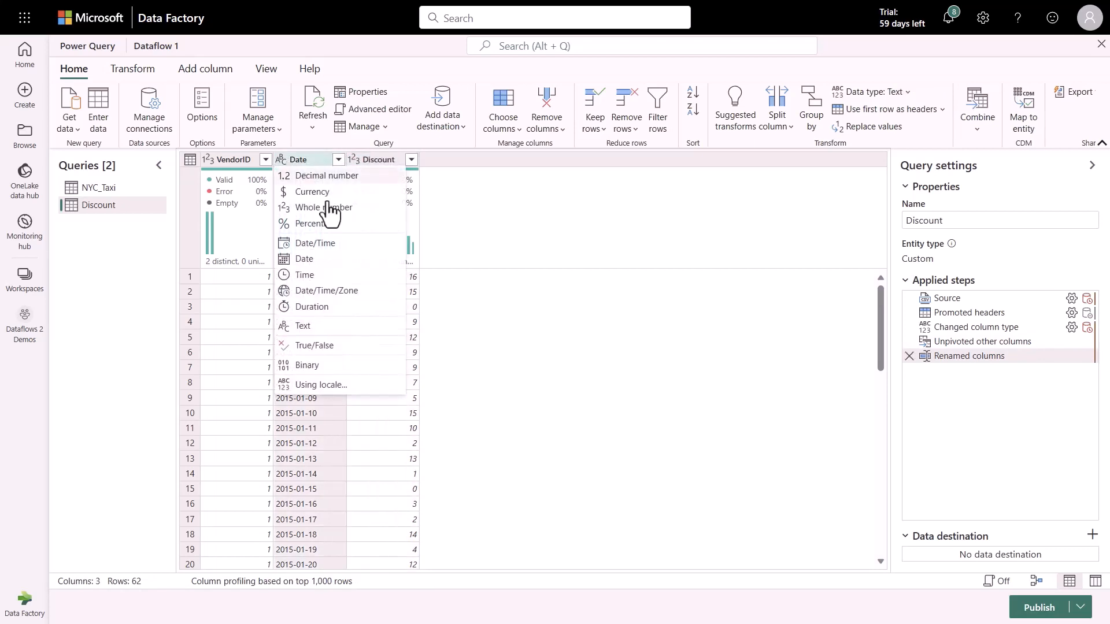
{"action": "left_click", "coordinate": [323, 259]}
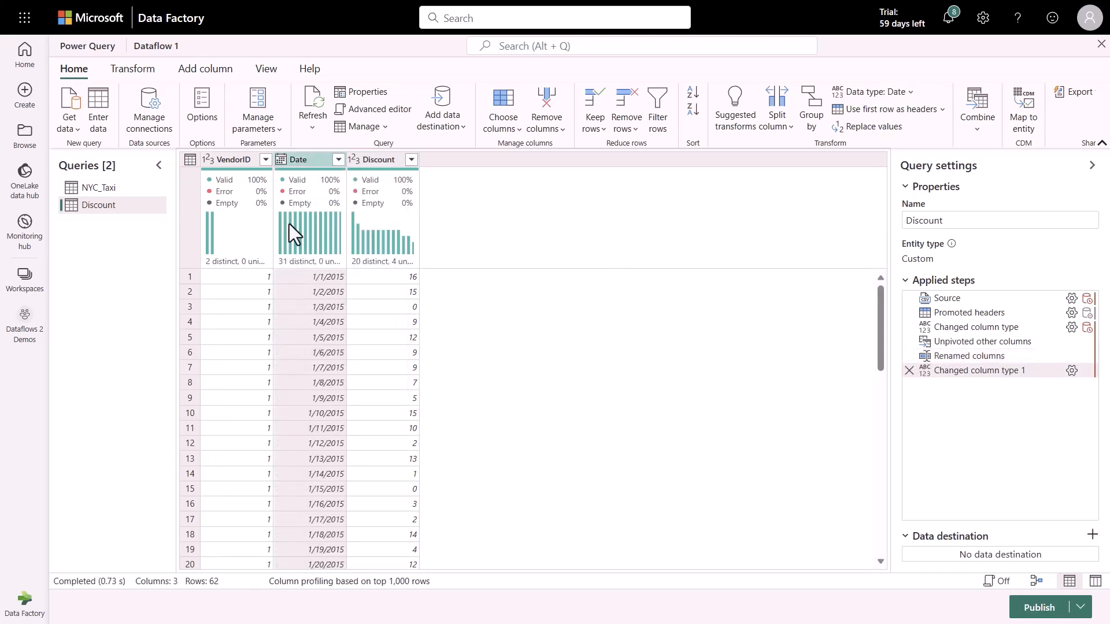
{"action": "left_click", "coordinate": [383, 164]}
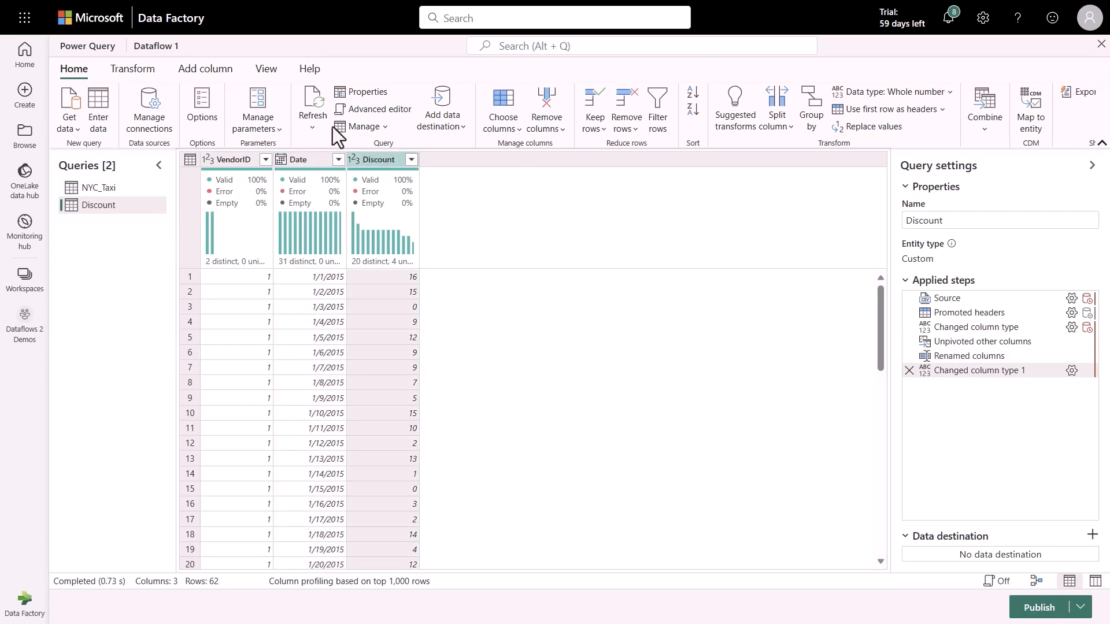
{"action": "left_click", "coordinate": [149, 72]}
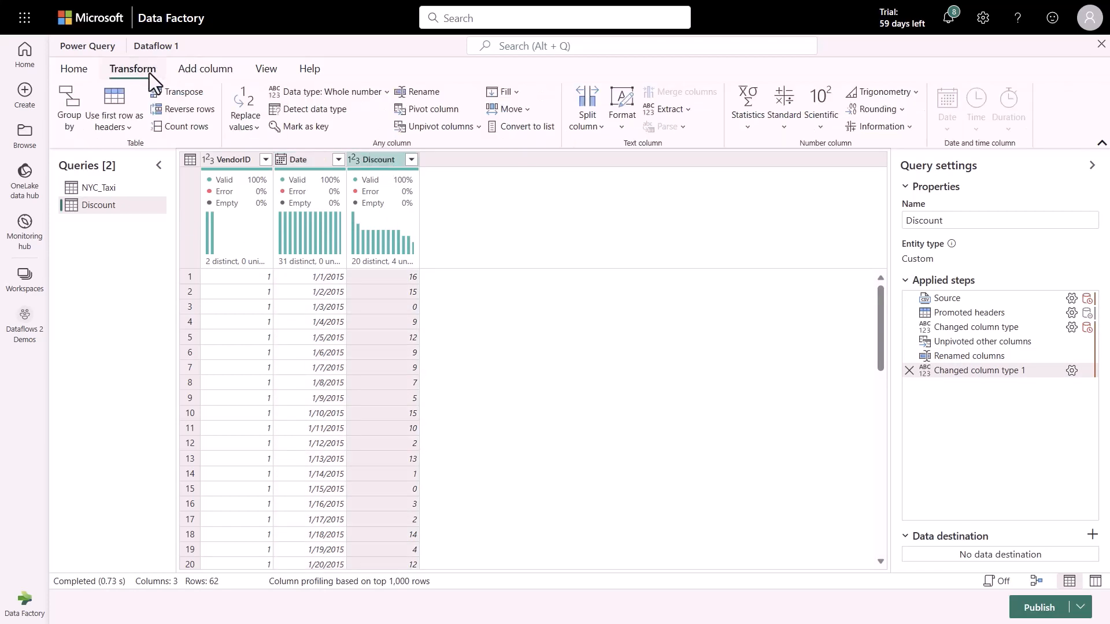
{"action": "left_click", "coordinate": [784, 127]}
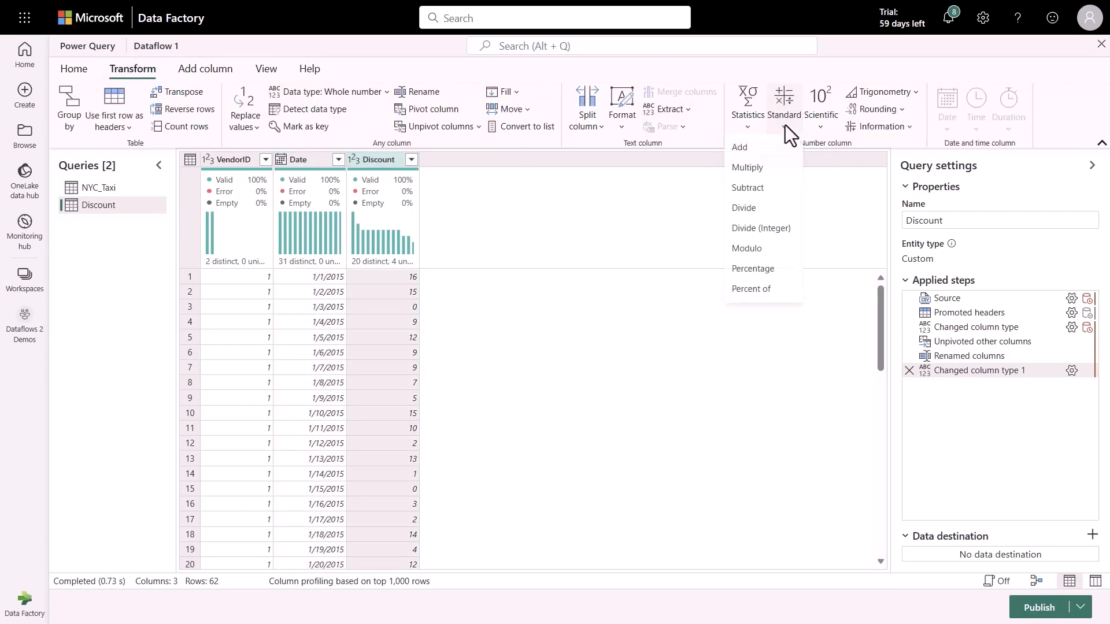
{"action": "left_click", "coordinate": [761, 210]}
{"action": "type", "text": "100"}
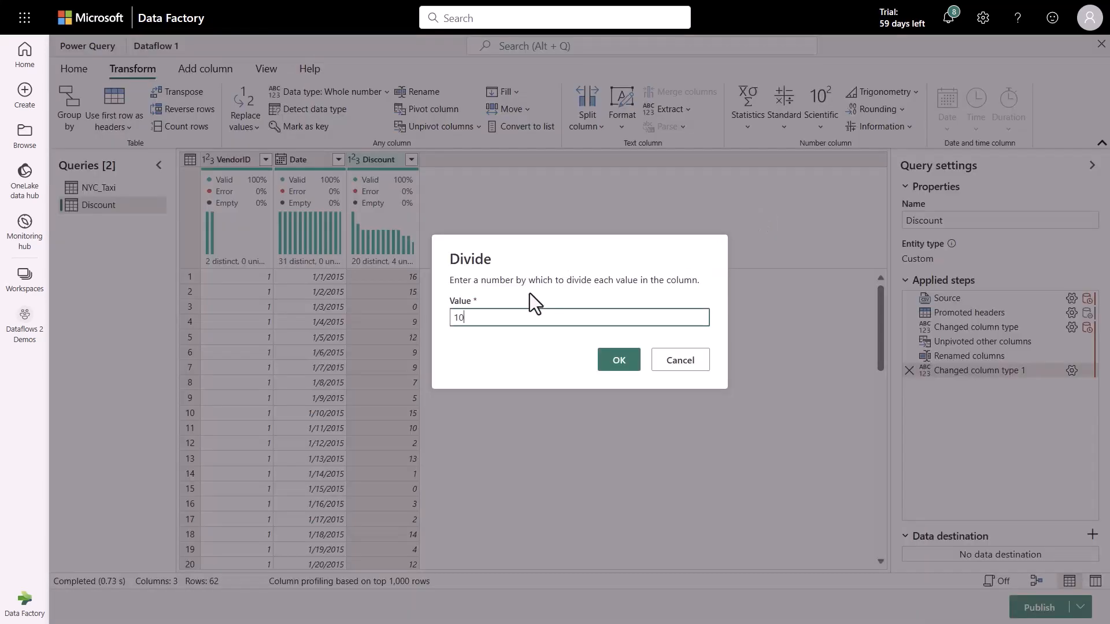
{"action": "left_click", "coordinate": [603, 368]}
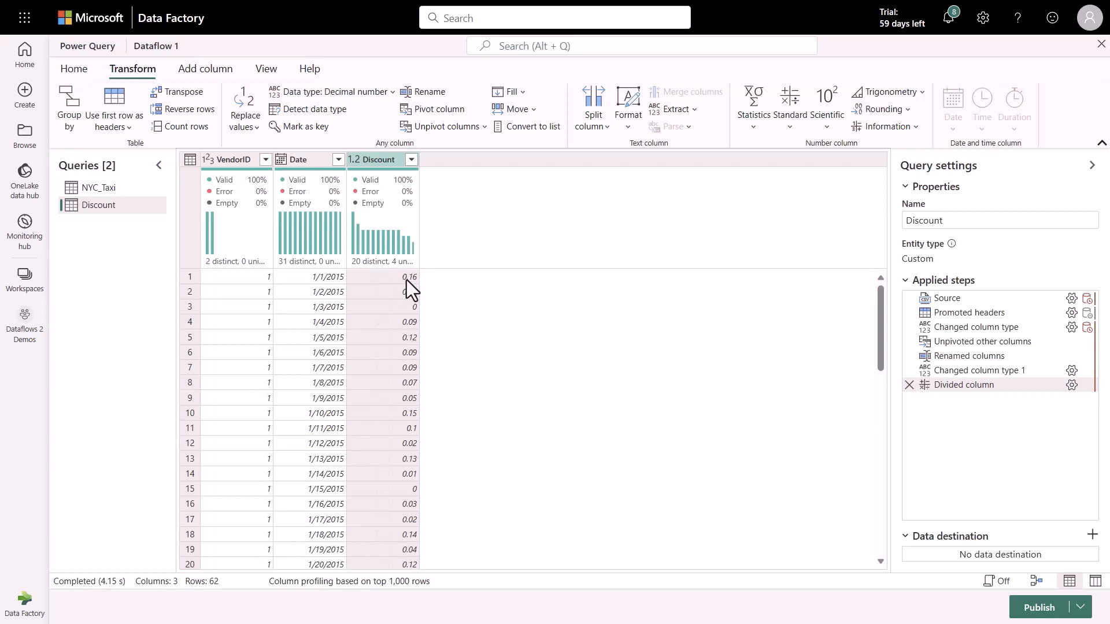
{"action": "scroll", "coordinate": [407, 307], "scroll_direction": "down", "scroll_amount": 8}
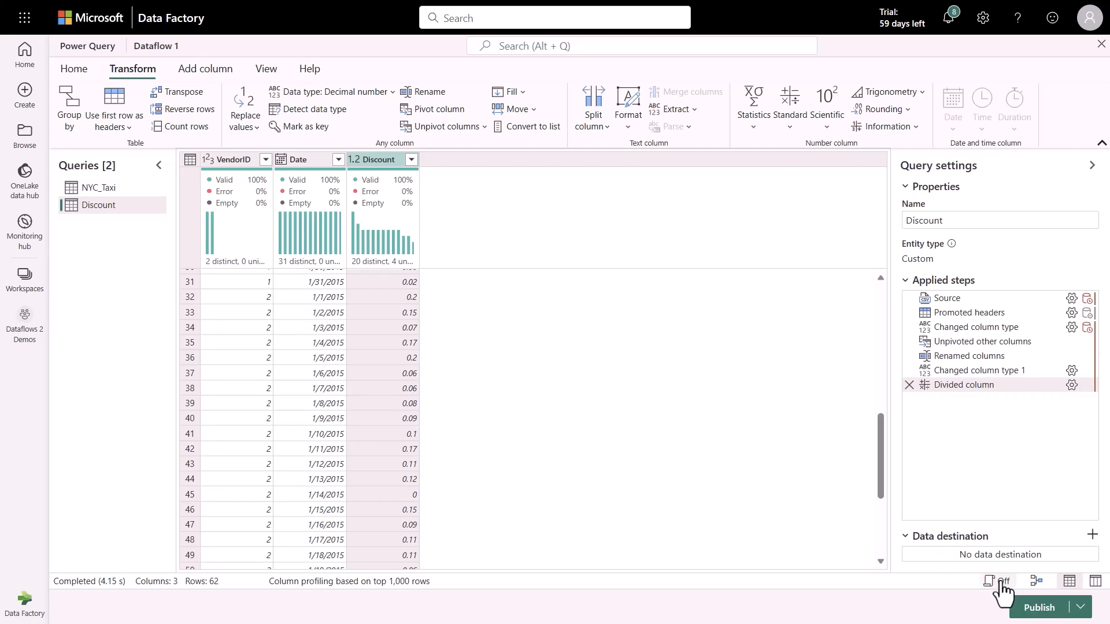
Show the queries in an expanded diagram view and select the NYC_Taxi query
{"action": "left_click", "coordinate": [1038, 585]}
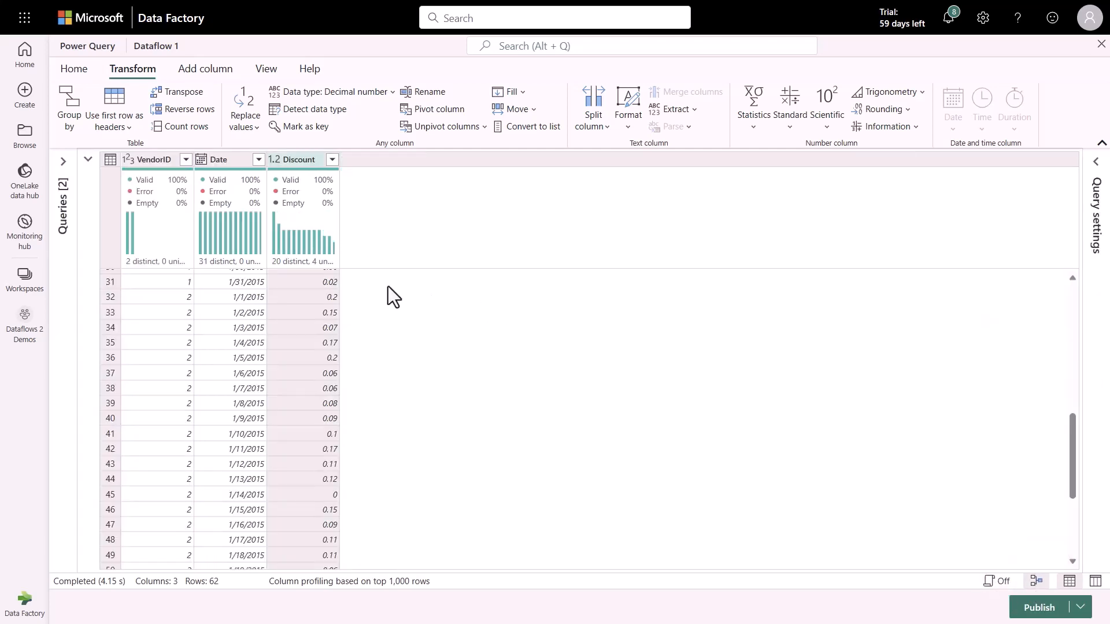
{"action": "left_click", "coordinate": [89, 160]}
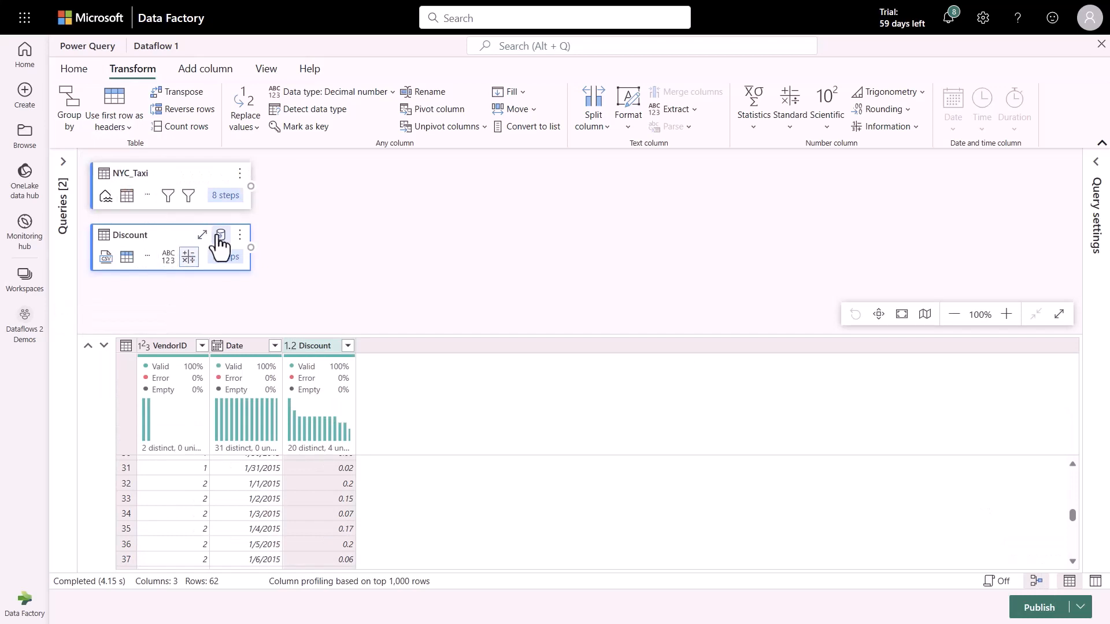
{"action": "left_click", "coordinate": [196, 175]}
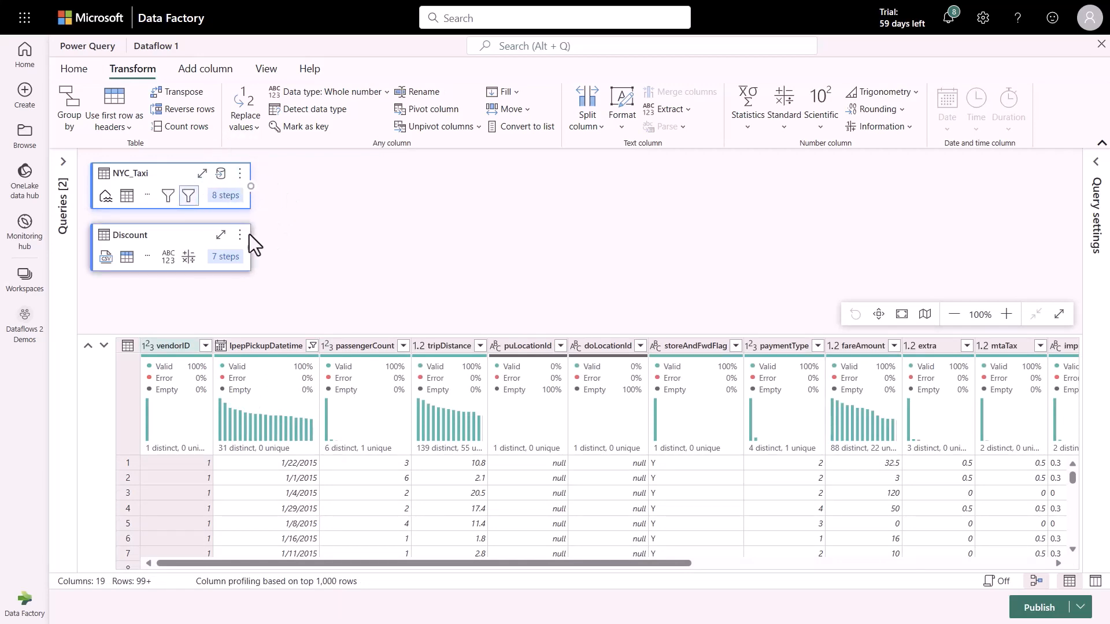
Start merging queries as new, with NYC_Taxi as the left table and Discount as the right table
{"action": "left_click", "coordinate": [90, 72]}
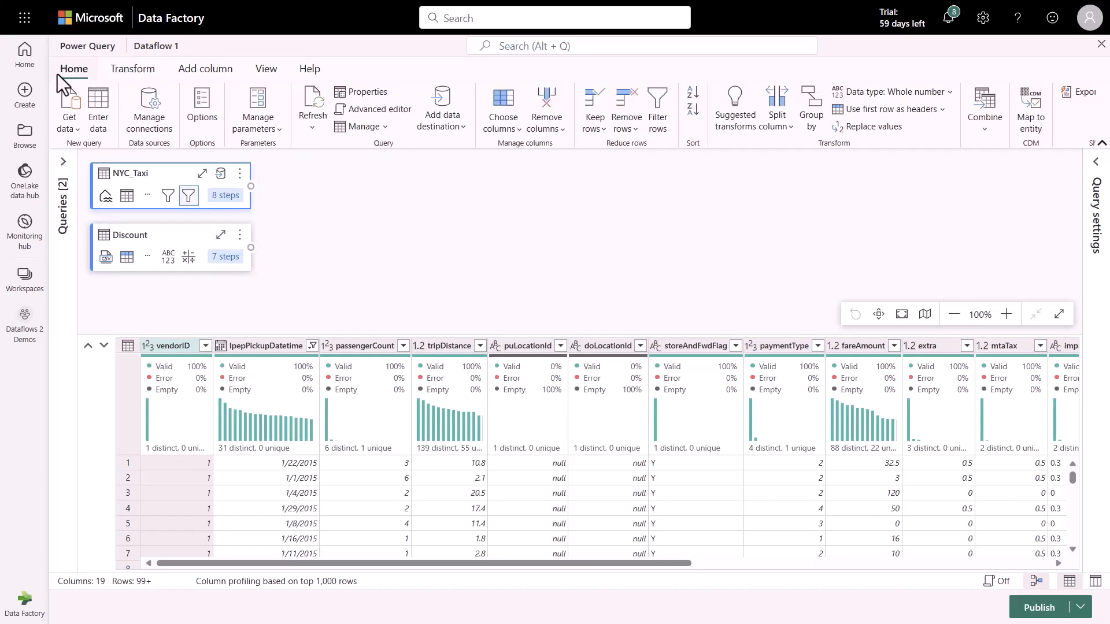
{"action": "left_click", "coordinate": [994, 129]}
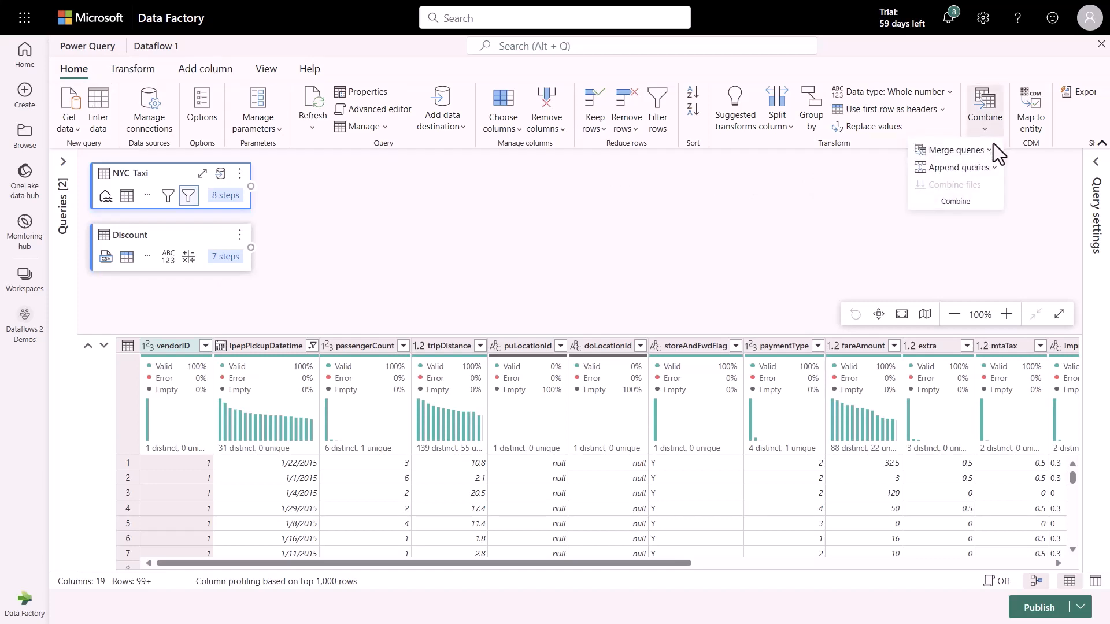
{"action": "left_click", "coordinate": [992, 148]}
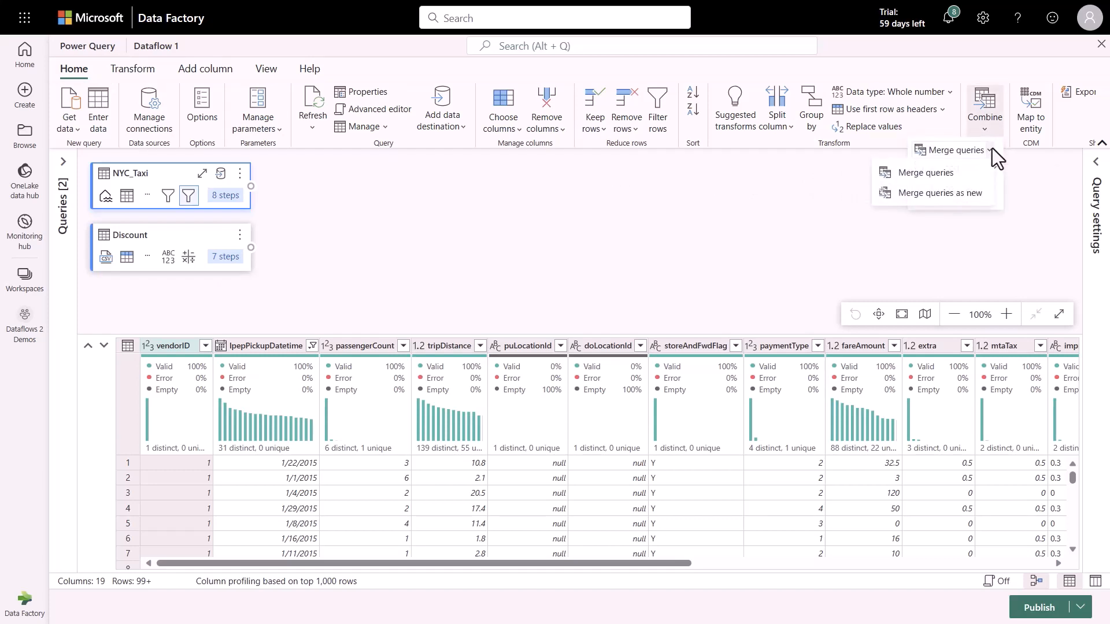
{"action": "left_click", "coordinate": [967, 193]}
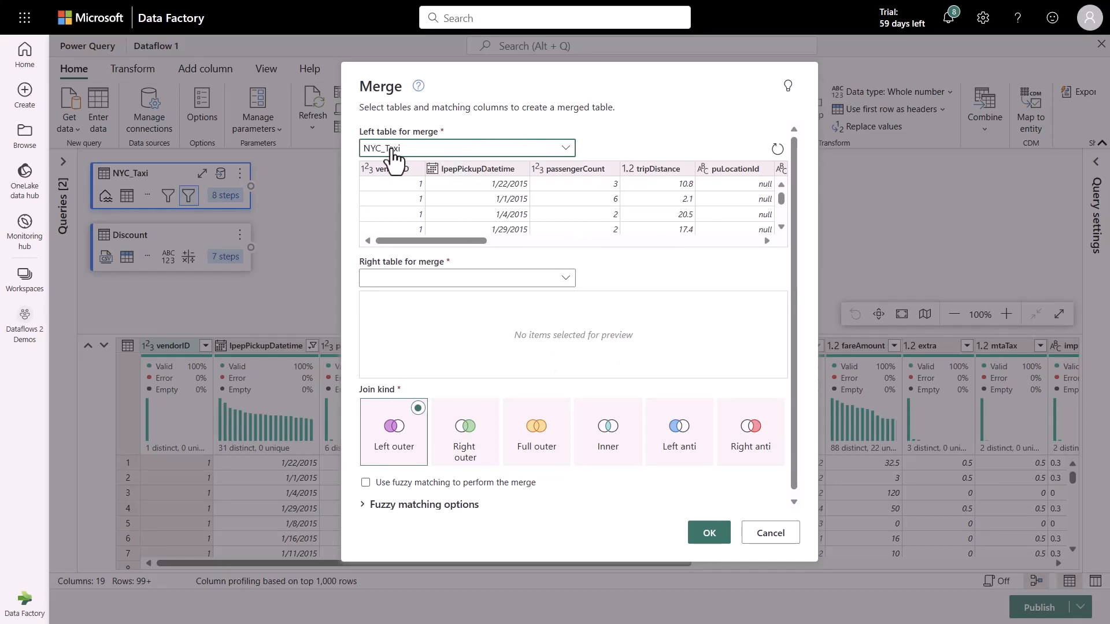
{"action": "left_click", "coordinate": [459, 281]}
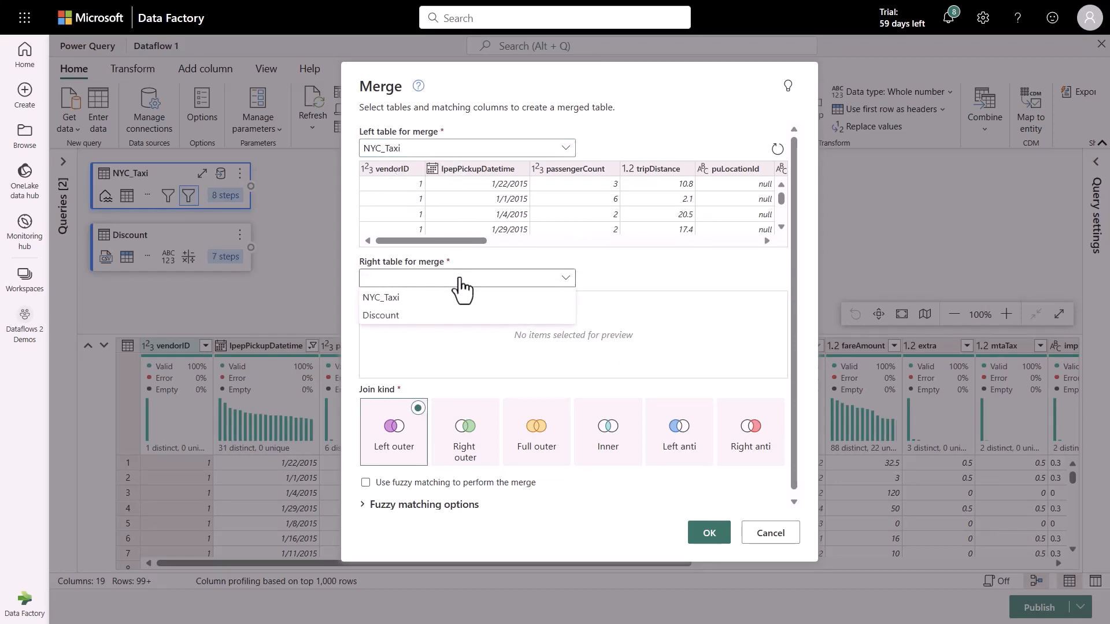
{"action": "left_click", "coordinate": [432, 313]}
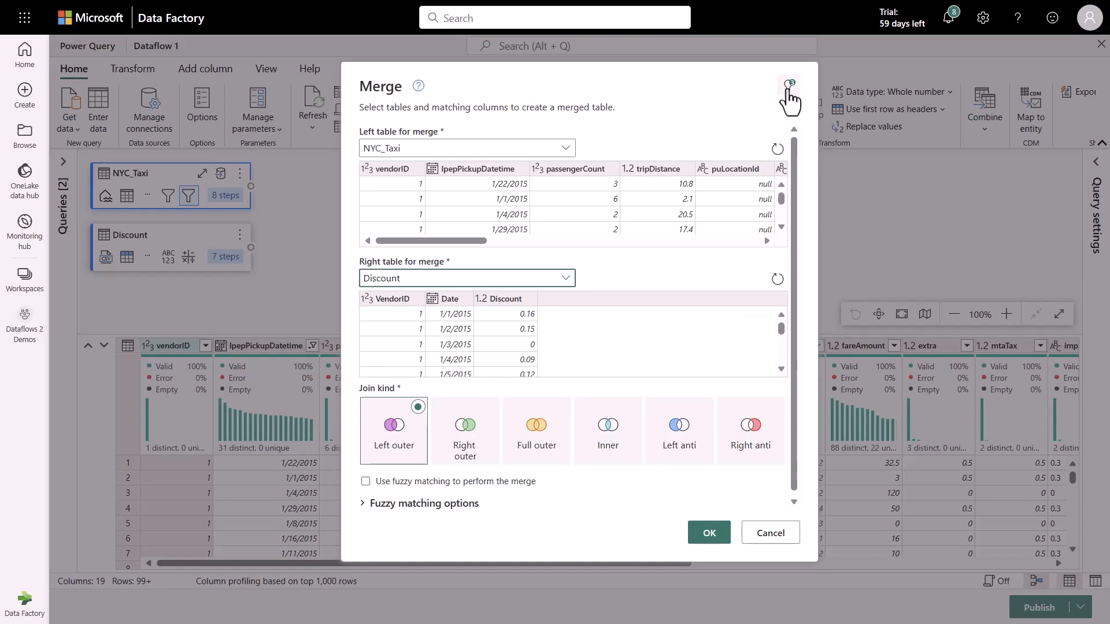
Create the left outer merge with the suggested mapping of lpepPickupDatetime to Date and vendorID to VendorID, and allow combining data from multiple sources
{"action": "left_click", "coordinate": [789, 86]}
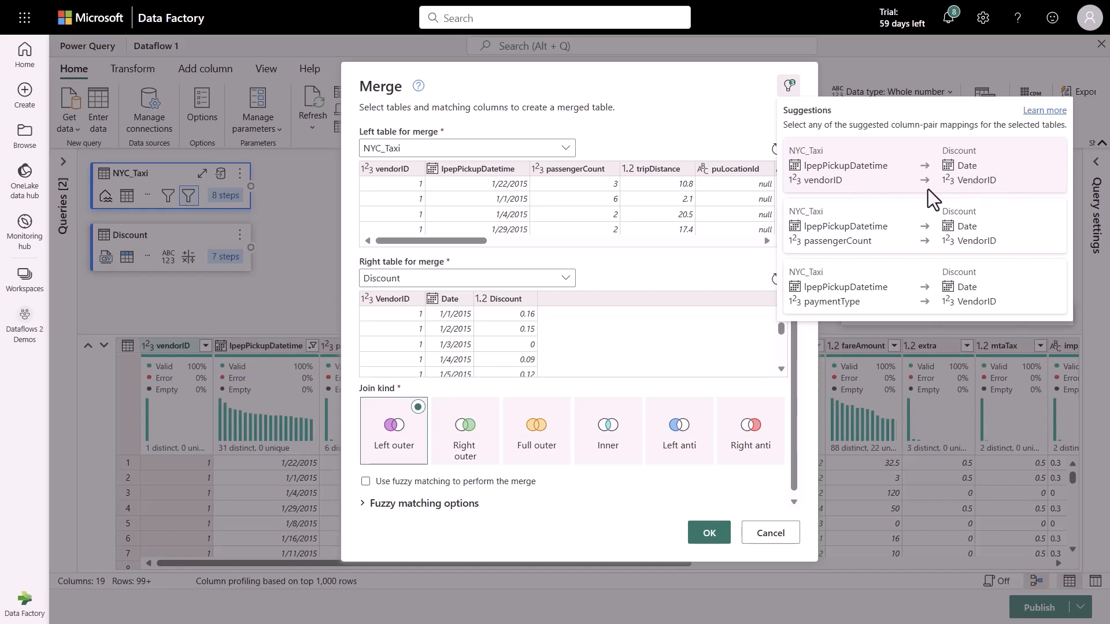
{"action": "left_click", "coordinate": [947, 167]}
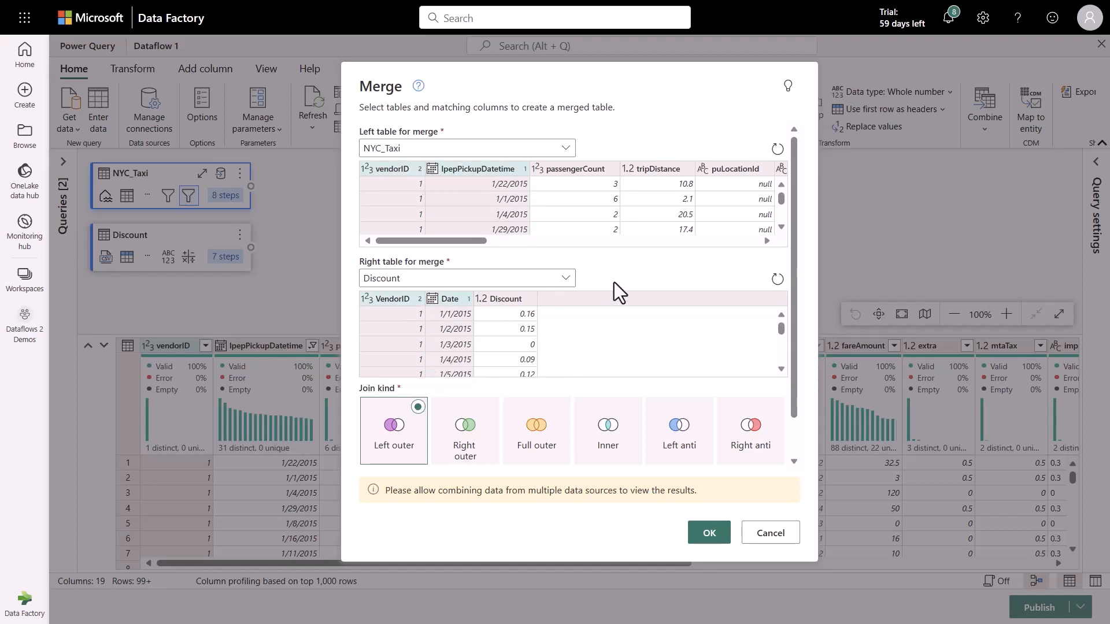
{"action": "scroll", "coordinate": [534, 214], "scroll_direction": "down", "scroll_amount": 1}
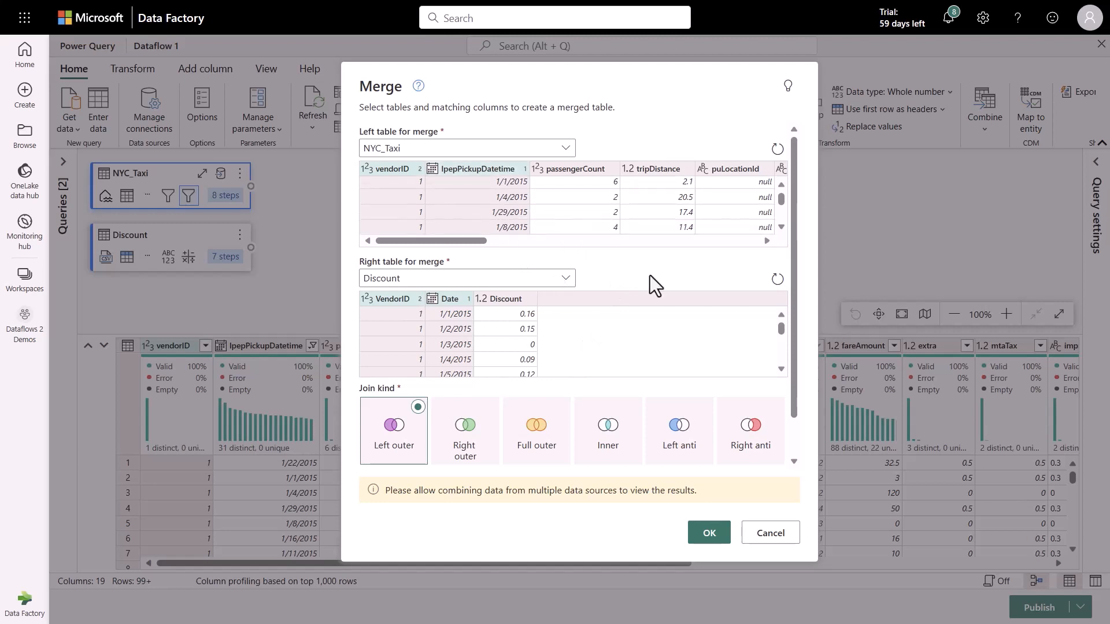
{"action": "scroll", "coordinate": [767, 320], "scroll_direction": "down", "scroll_amount": 1}
{"action": "scroll", "coordinate": [798, 318], "scroll_direction": "down", "scroll_amount": 1}
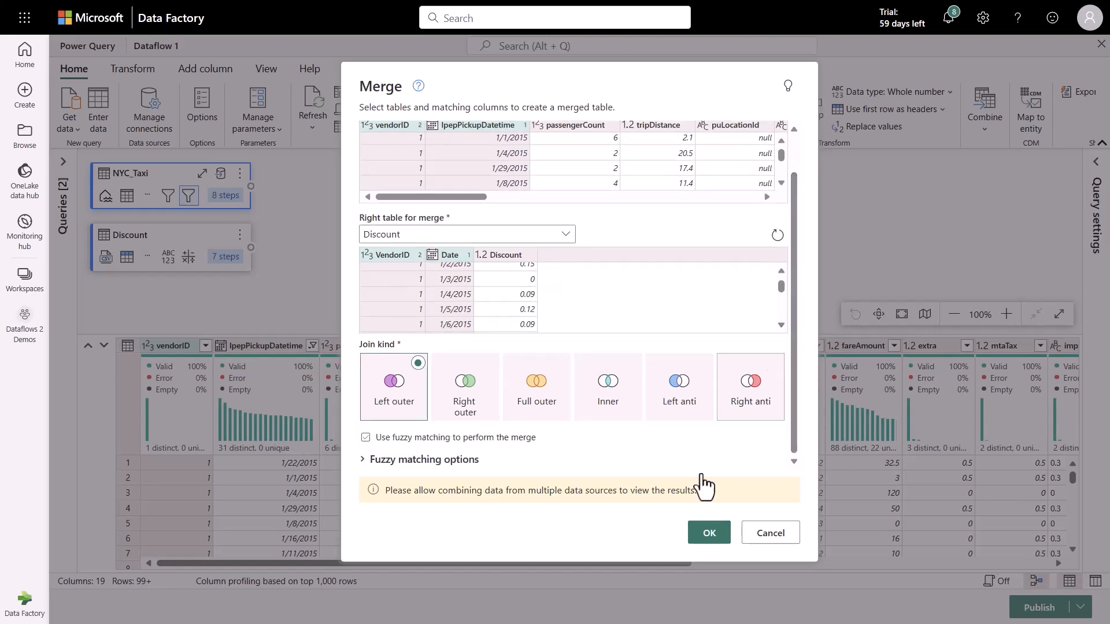
{"action": "left_click", "coordinate": [704, 533]}
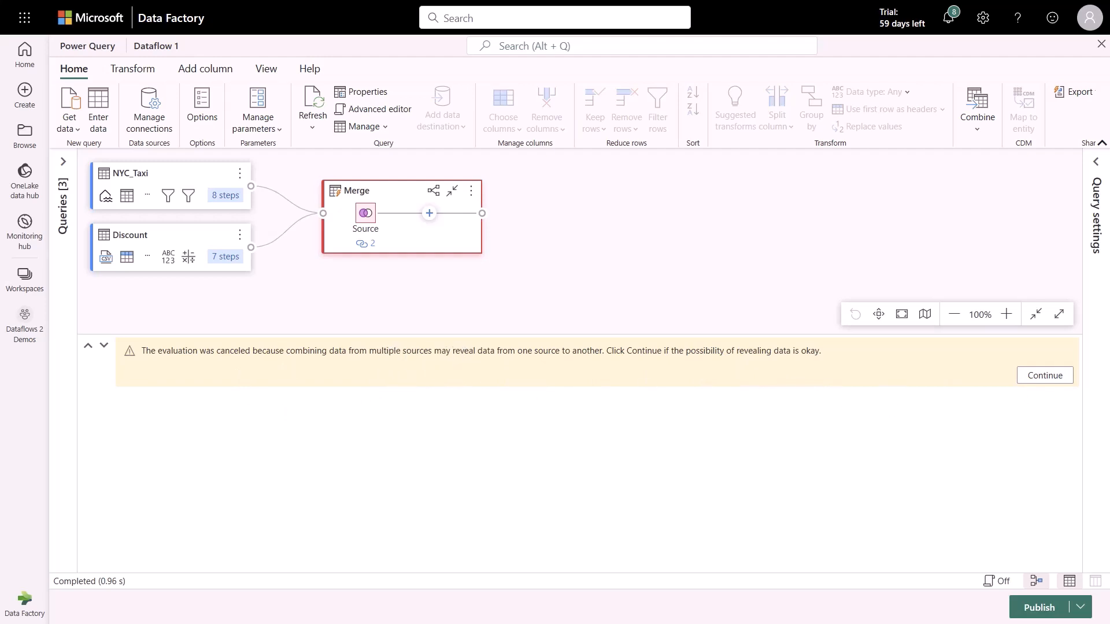
{"action": "left_click", "coordinate": [1059, 379]}
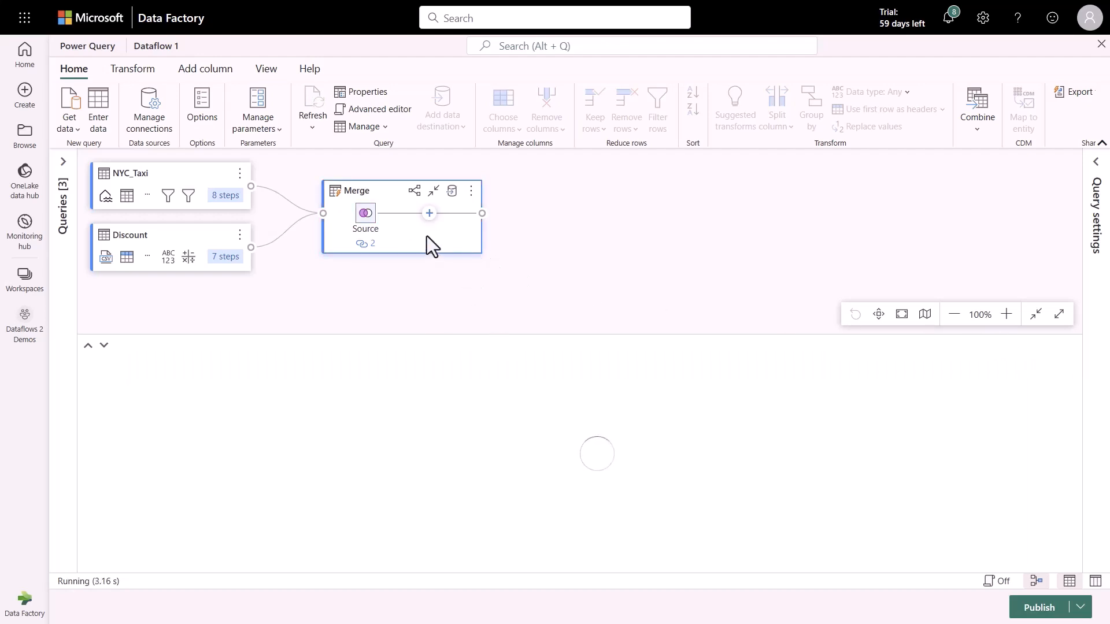
Examine the nested table in the first row of the merged query's Discount column
{"action": "left_click_drag", "start_coordinate": [436, 337], "coordinate": [446, 289]}
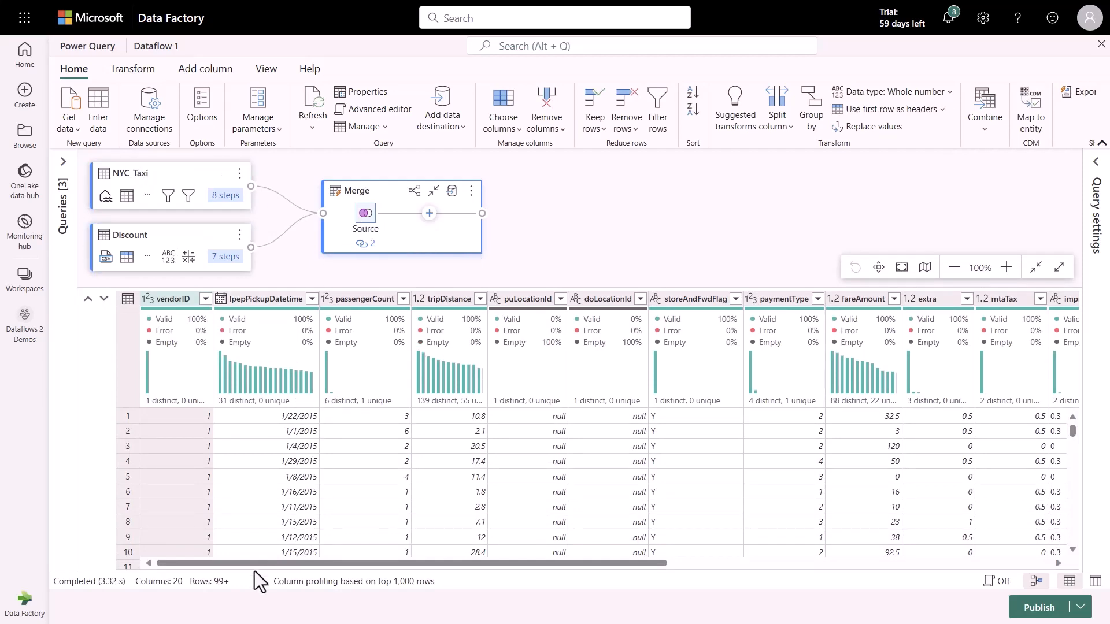
{"action": "left_click_drag", "start_coordinate": [255, 565], "coordinate": [871, 495]}
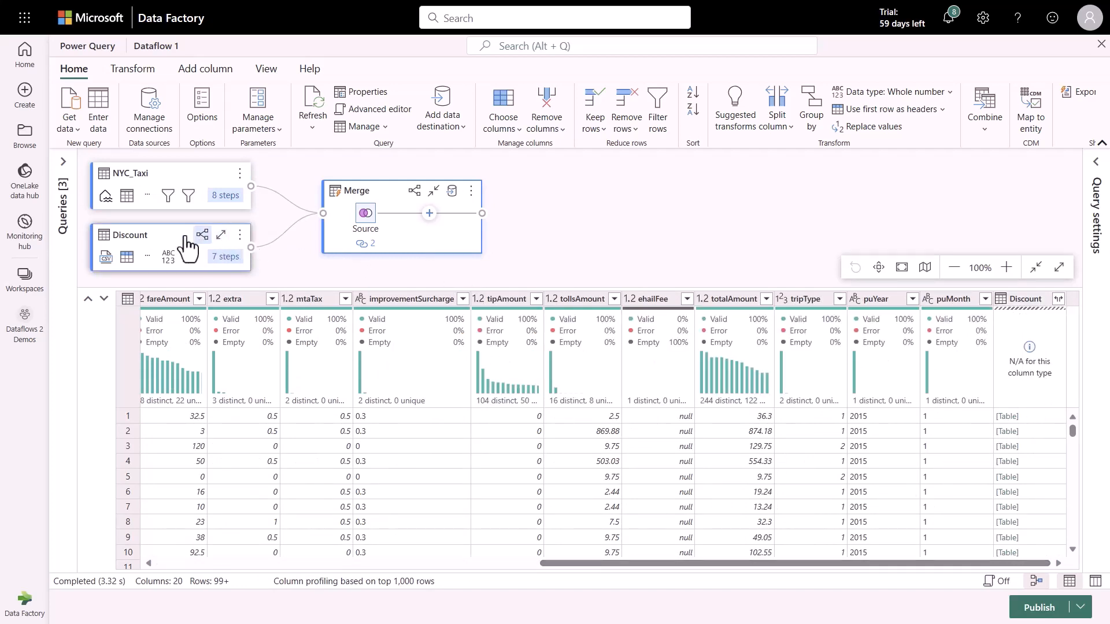
{"action": "left_click", "coordinate": [1036, 417]}
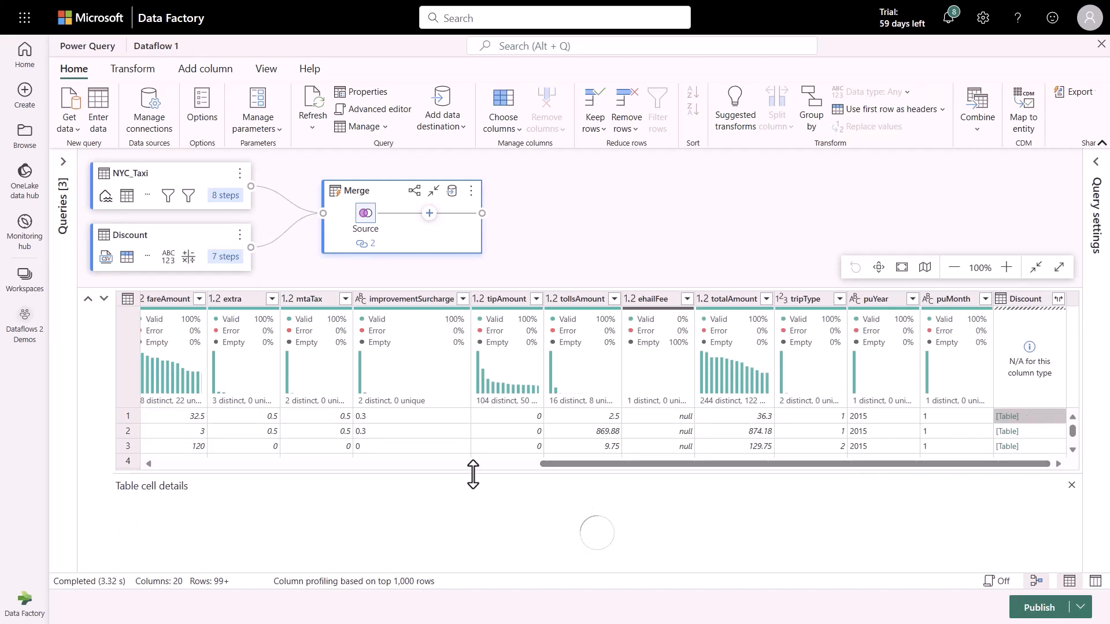
{"action": "left_click_drag", "start_coordinate": [473, 471], "coordinate": [162, 459]}
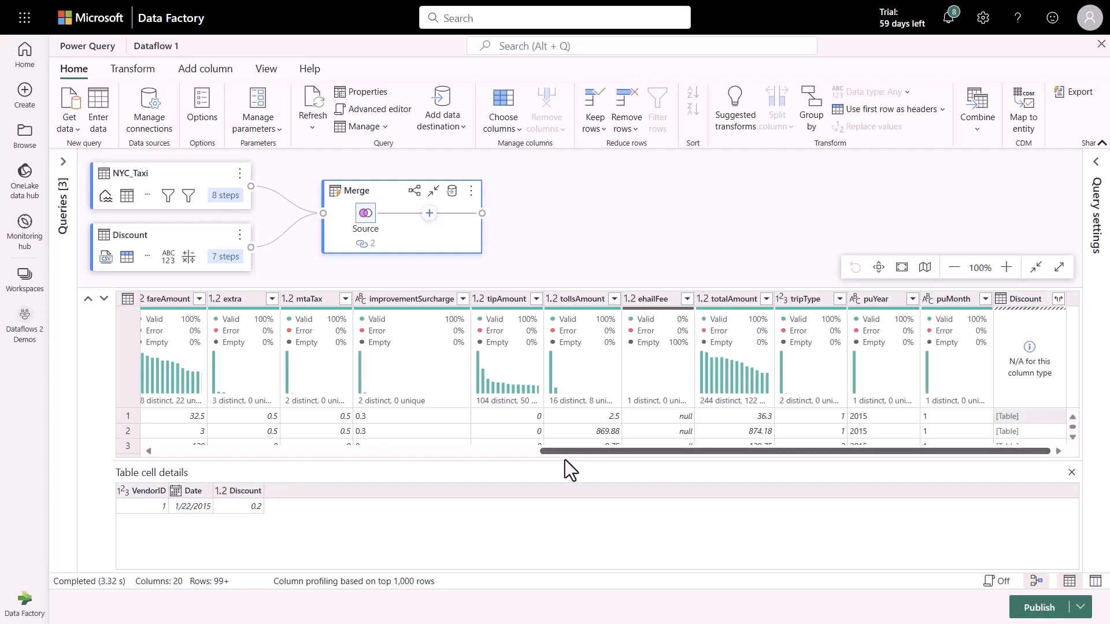
{"action": "left_click_drag", "start_coordinate": [539, 454], "coordinate": [801, 432]}
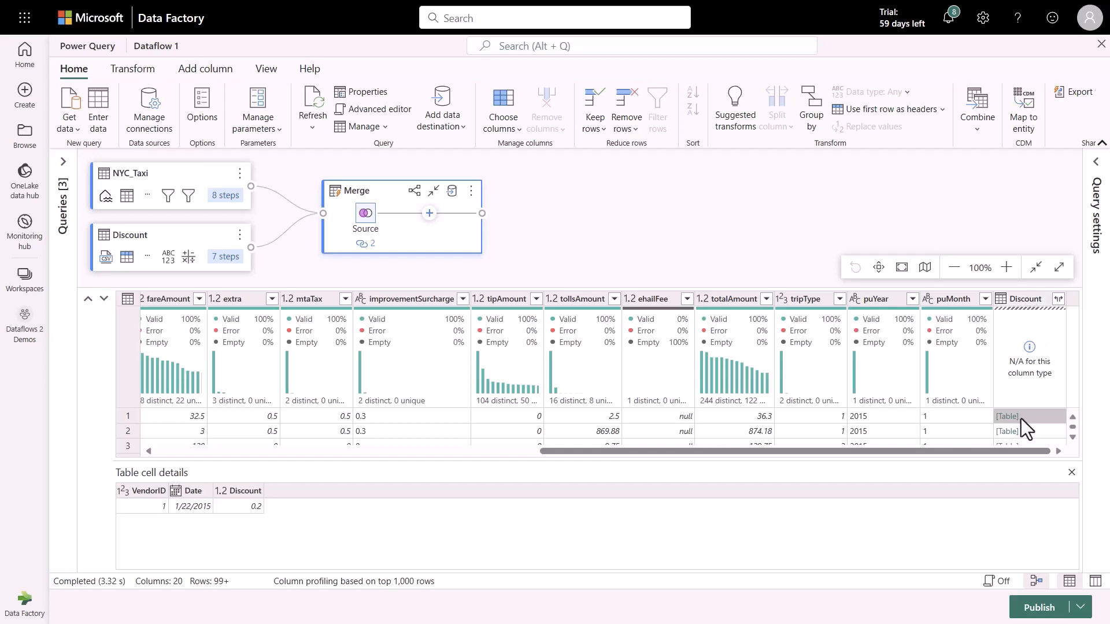
Expand the merged query's Discount column, keeping only the Discount field and leaving out VendorID and Date
{"action": "left_click", "coordinate": [1059, 299]}
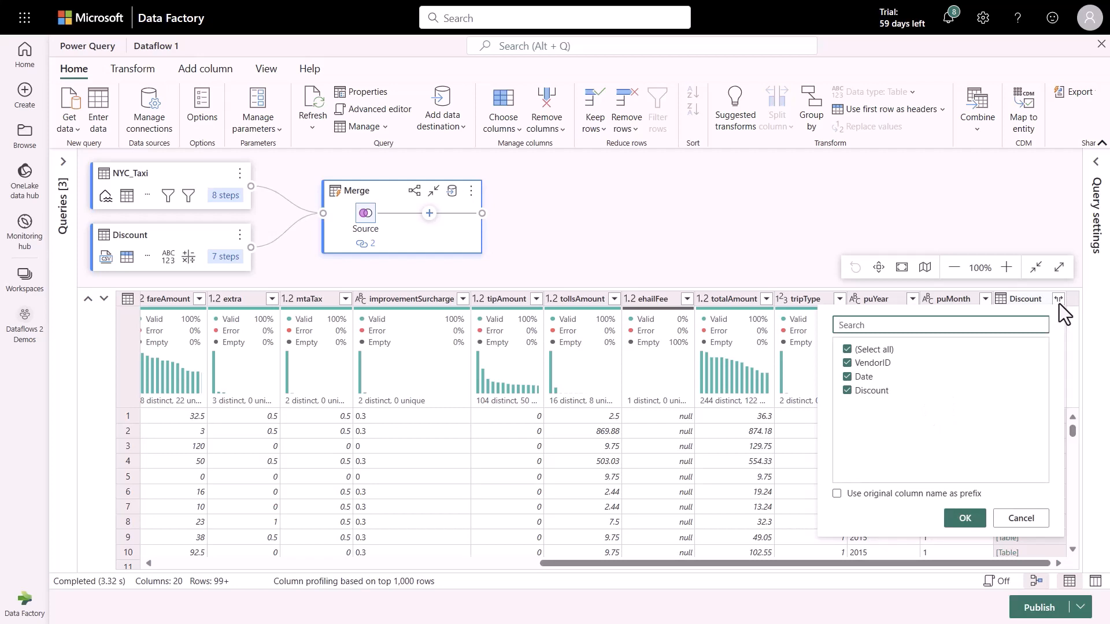
{"action": "left_click", "coordinate": [876, 363]}
{"action": "left_click", "coordinate": [876, 376]}
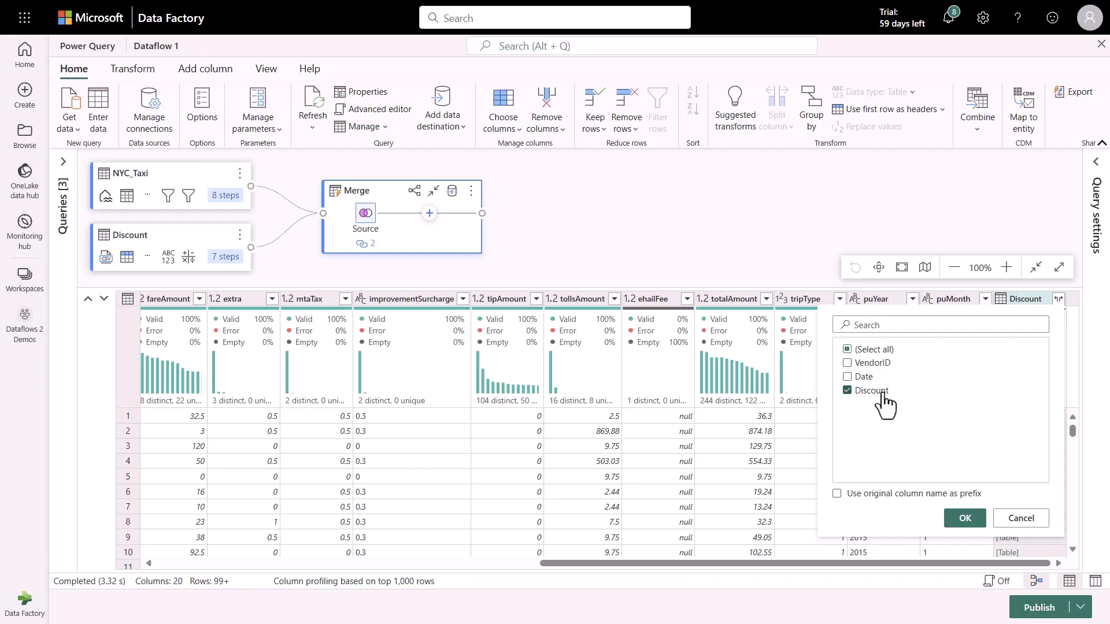
{"action": "left_click", "coordinate": [964, 518]}
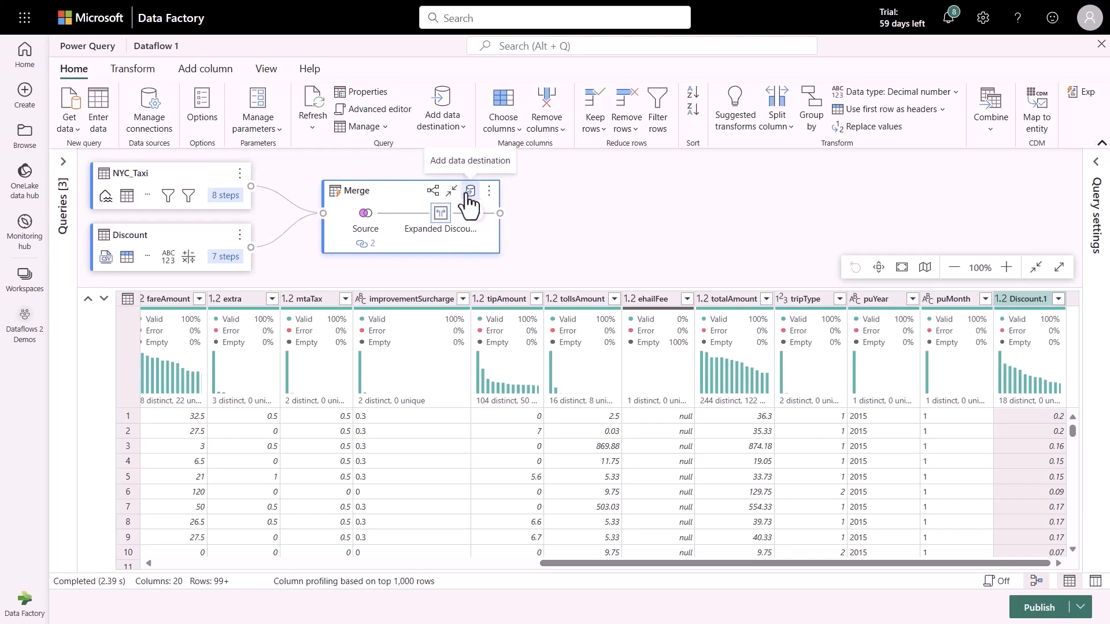
Add a Lakehouse data destination to the Merge query, using the existing Lakehouse connection
{"action": "left_click", "coordinate": [449, 104]}
{"action": "left_click", "coordinate": [568, 137]}
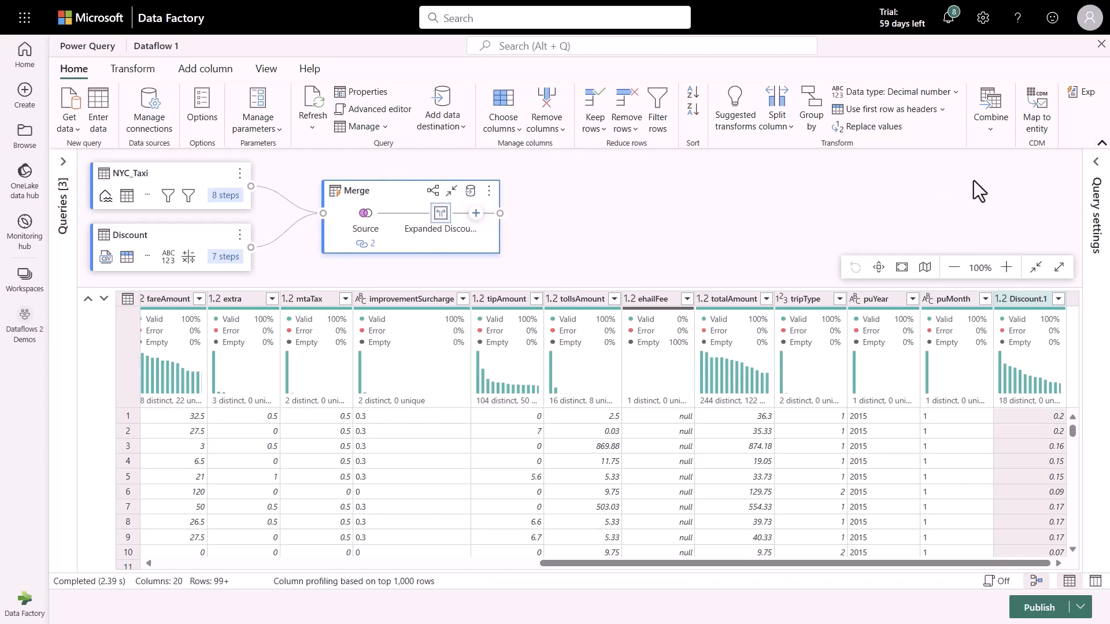
{"action": "left_click", "coordinate": [1094, 173]}
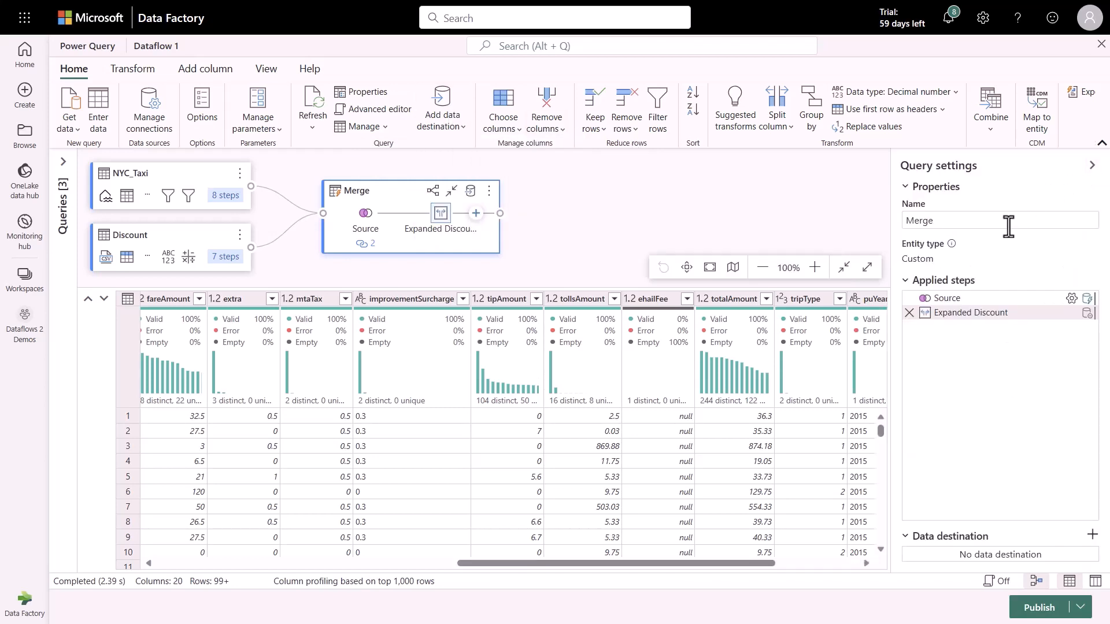
{"action": "left_click", "coordinate": [1092, 534]}
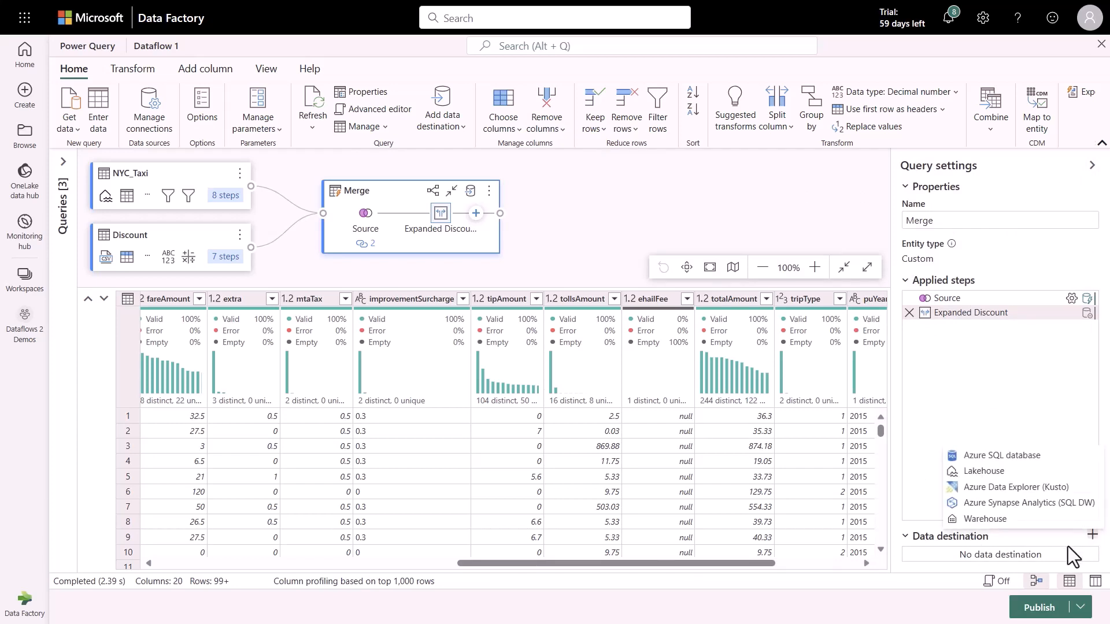
{"action": "left_click", "coordinate": [986, 472]}
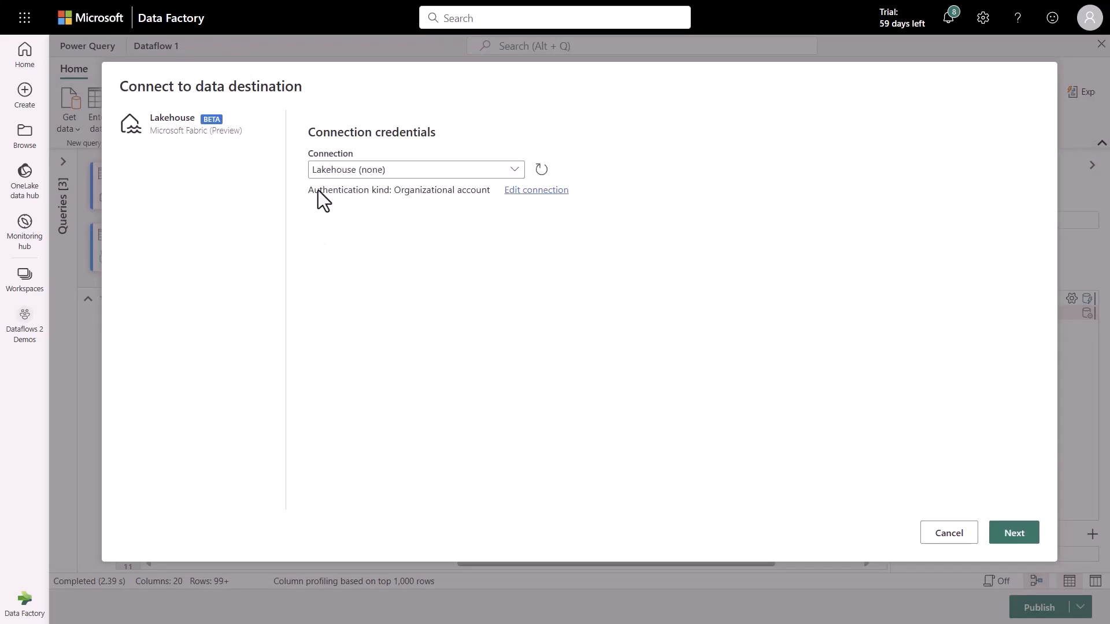
{"action": "left_click", "coordinate": [1032, 533]}
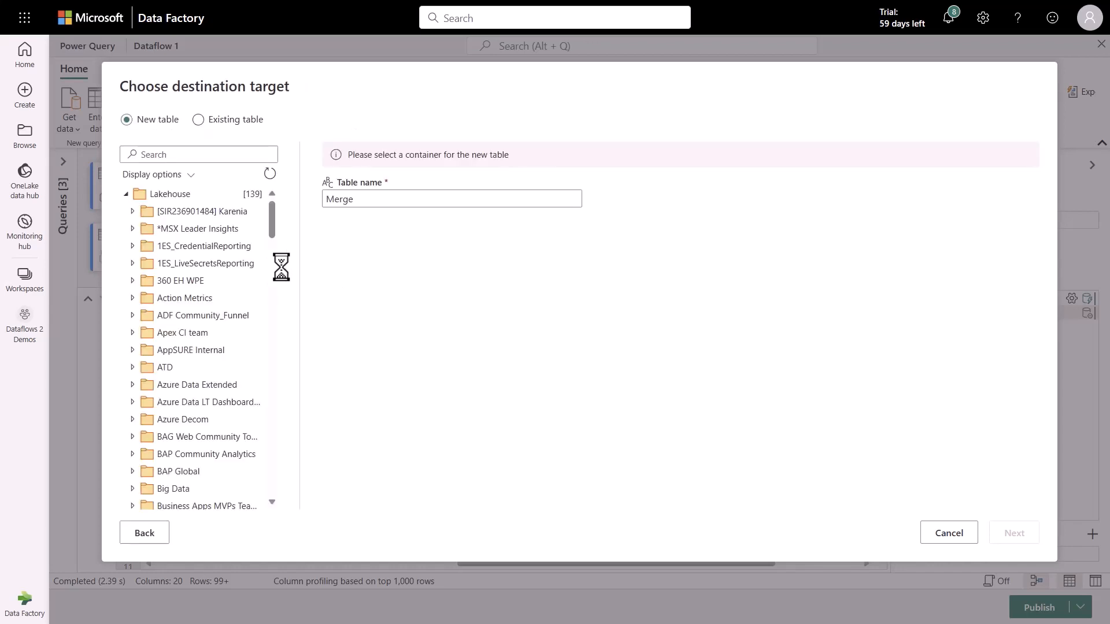
Set the destination to a new table named Output in the Sample lakehouse of the Dataflows 2 Demos workspace
{"action": "left_click", "coordinate": [174, 155]}
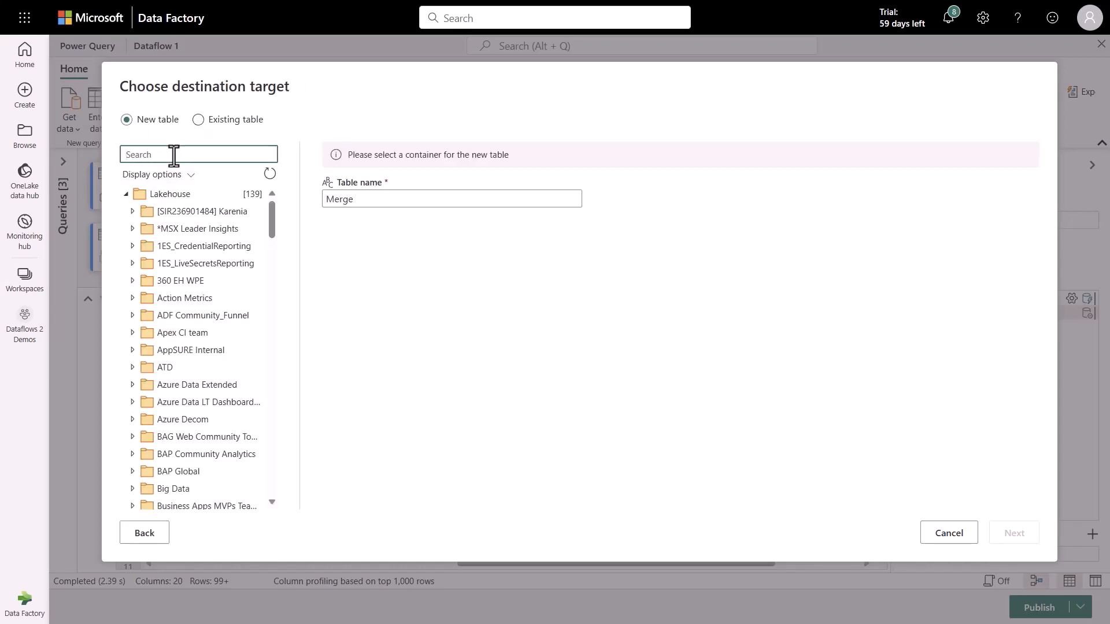
{"action": "type", "text": "dataflows"}
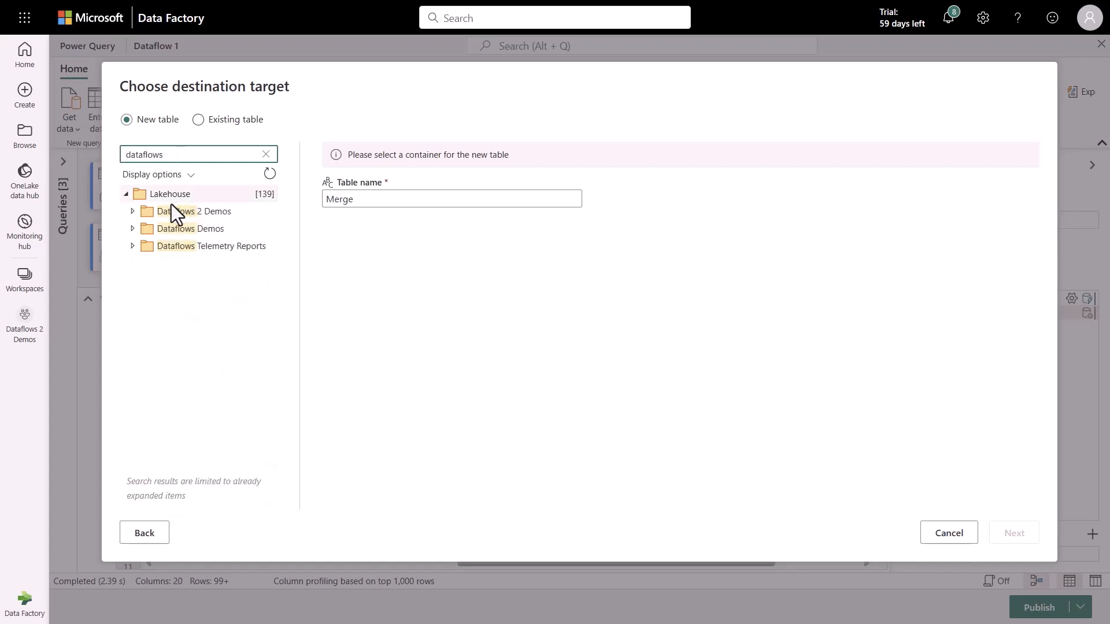
{"action": "left_click", "coordinate": [133, 211]}
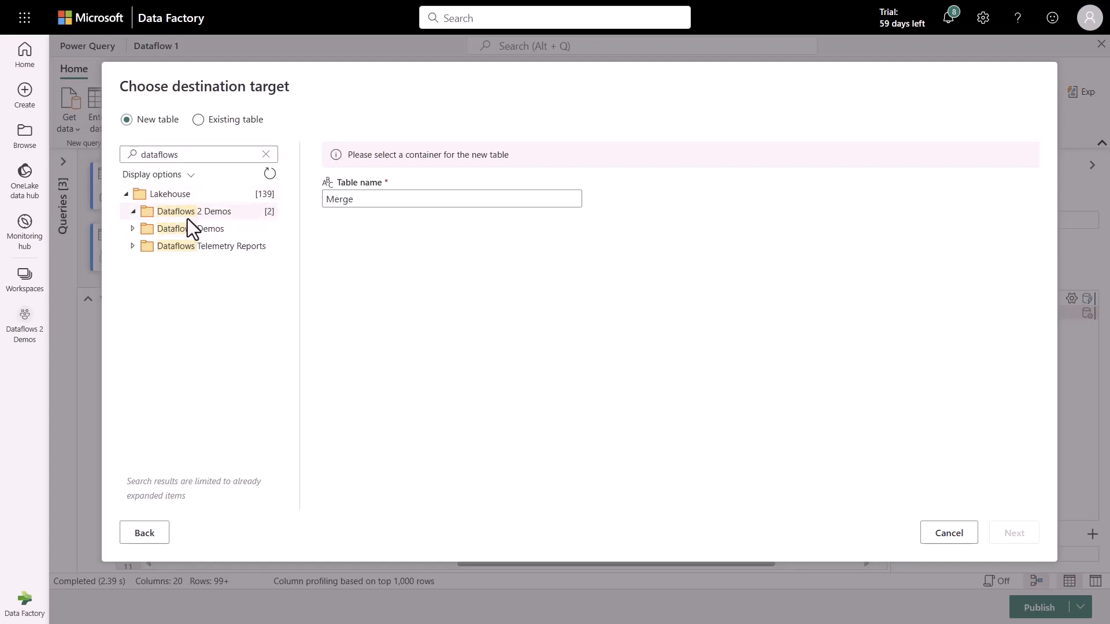
{"action": "left_click", "coordinate": [266, 154]}
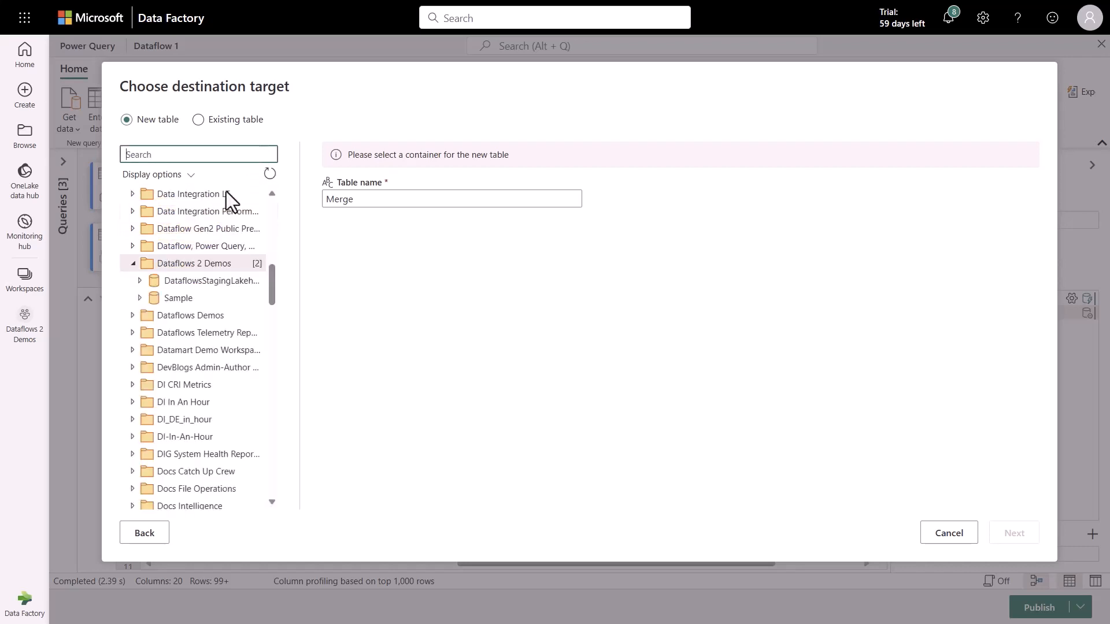
{"action": "left_click", "coordinate": [160, 297]}
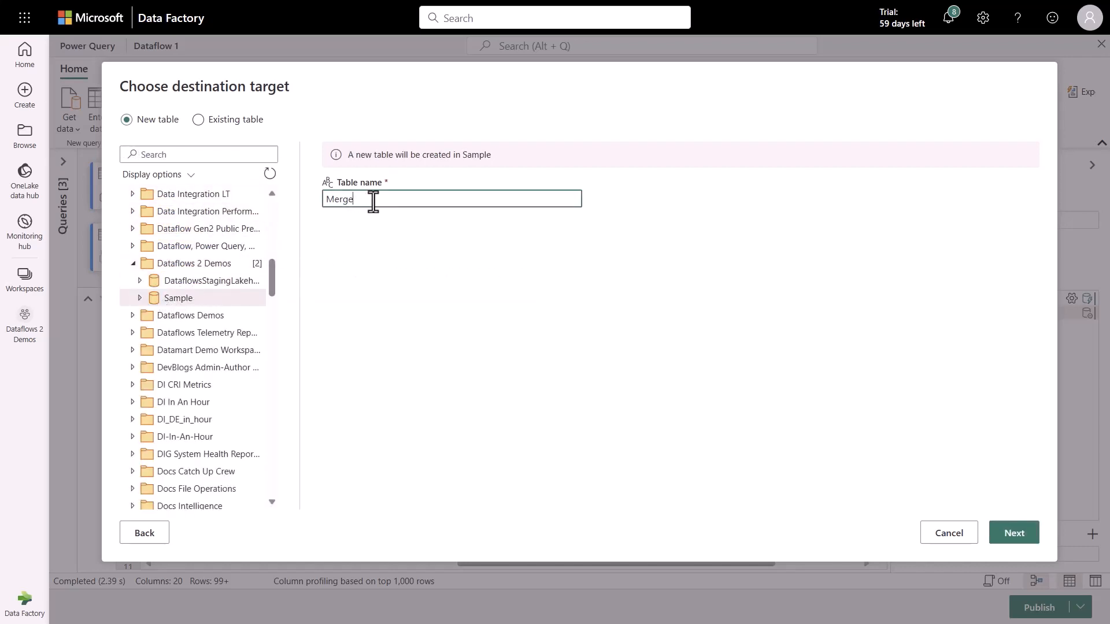
{"action": "left_click_drag", "start_coordinate": [372, 198], "coordinate": [322, 193]}
{"action": "type", "text": "Output"}
{"action": "left_click", "coordinate": [1013, 533]}
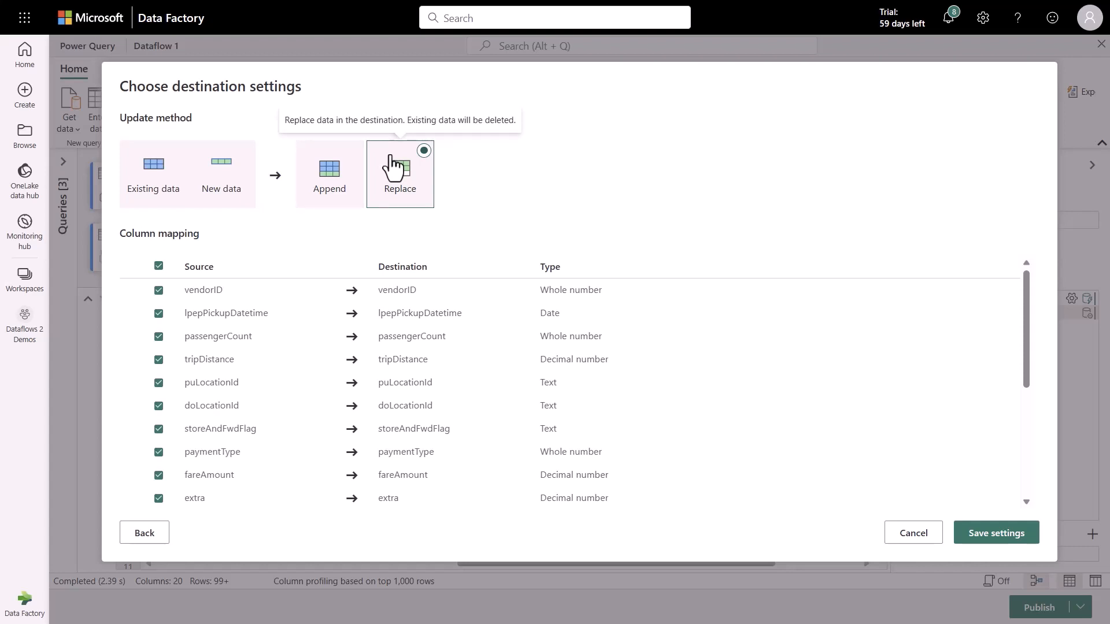
Review the column mapping, save the destination settings with the Replace update method, and publish the dataflow
{"action": "scroll", "coordinate": [465, 322], "scroll_direction": "down", "scroll_amount": 5}
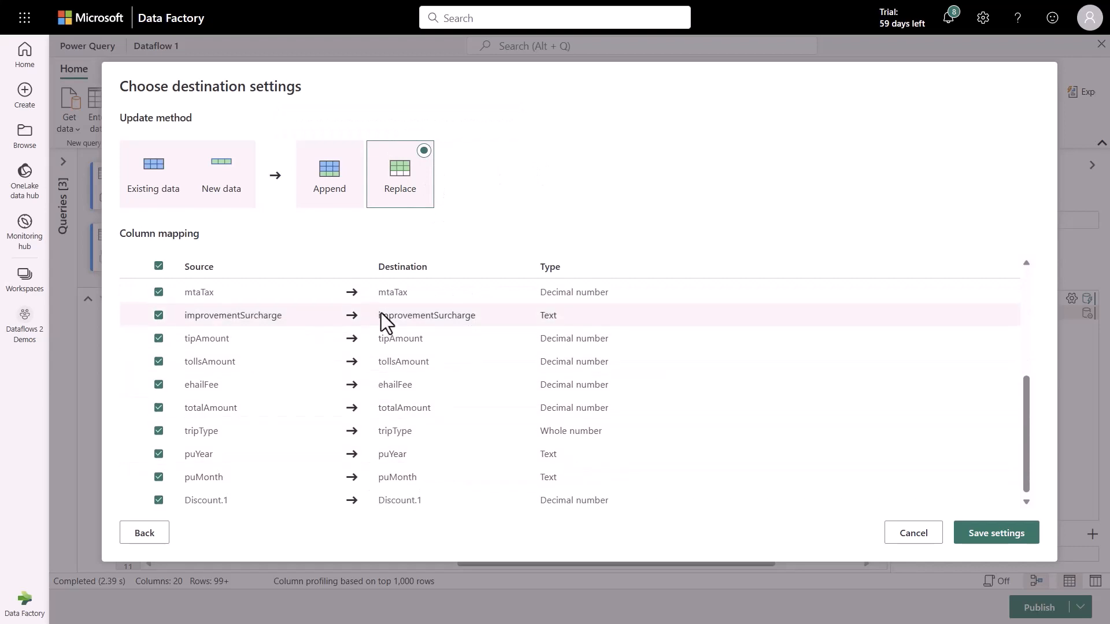
{"action": "scroll", "coordinate": [380, 313], "scroll_direction": "up", "scroll_amount": 5}
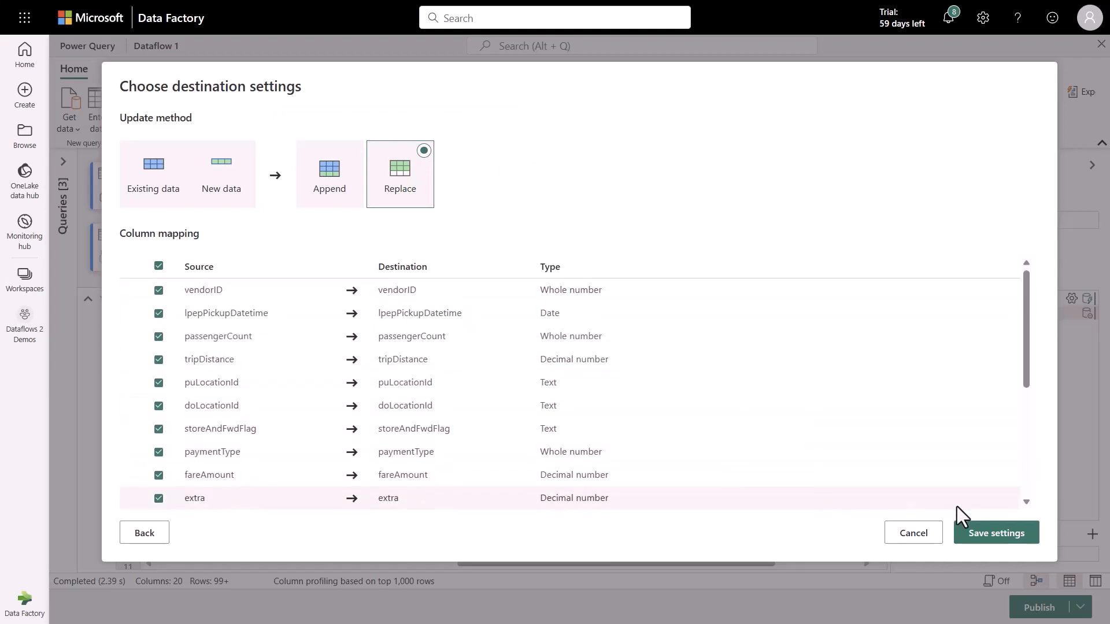
{"action": "left_click", "coordinate": [976, 535]}
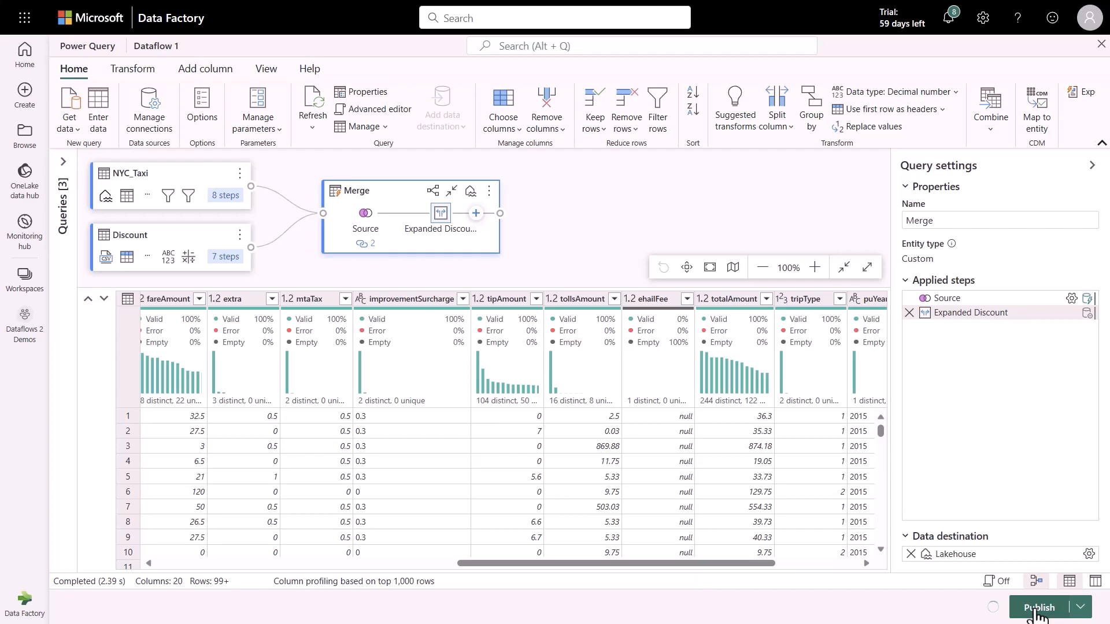
{"action": "left_click", "coordinate": [1036, 615]}
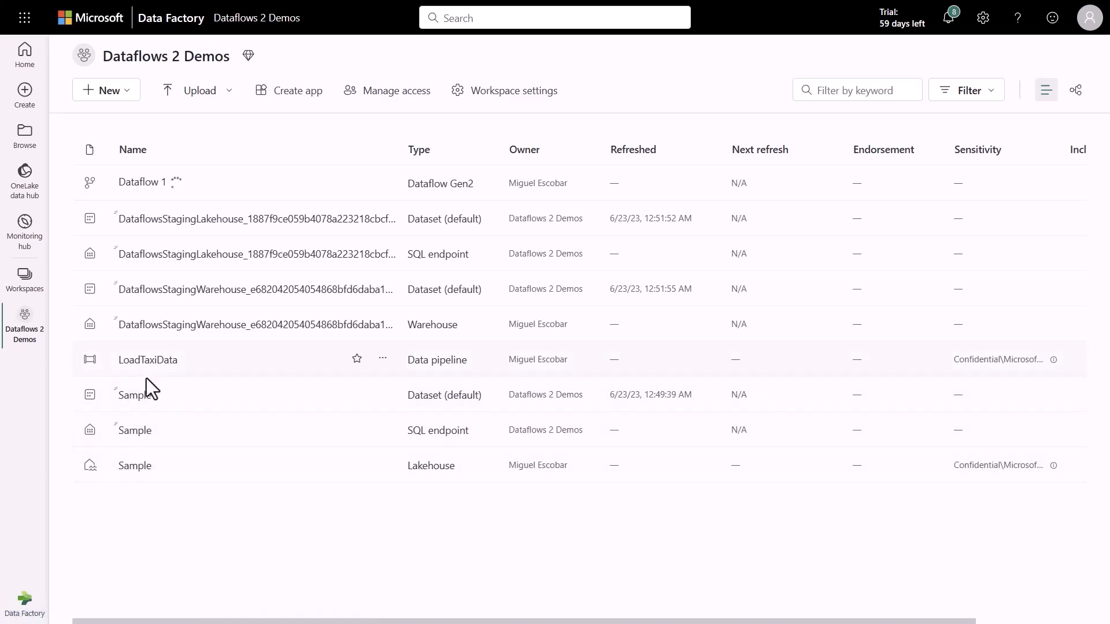
Look at the existing tables in the Sample lakehouse and return to the Dataflows 2 Demos workspace
{"action": "left_click", "coordinate": [137, 469]}
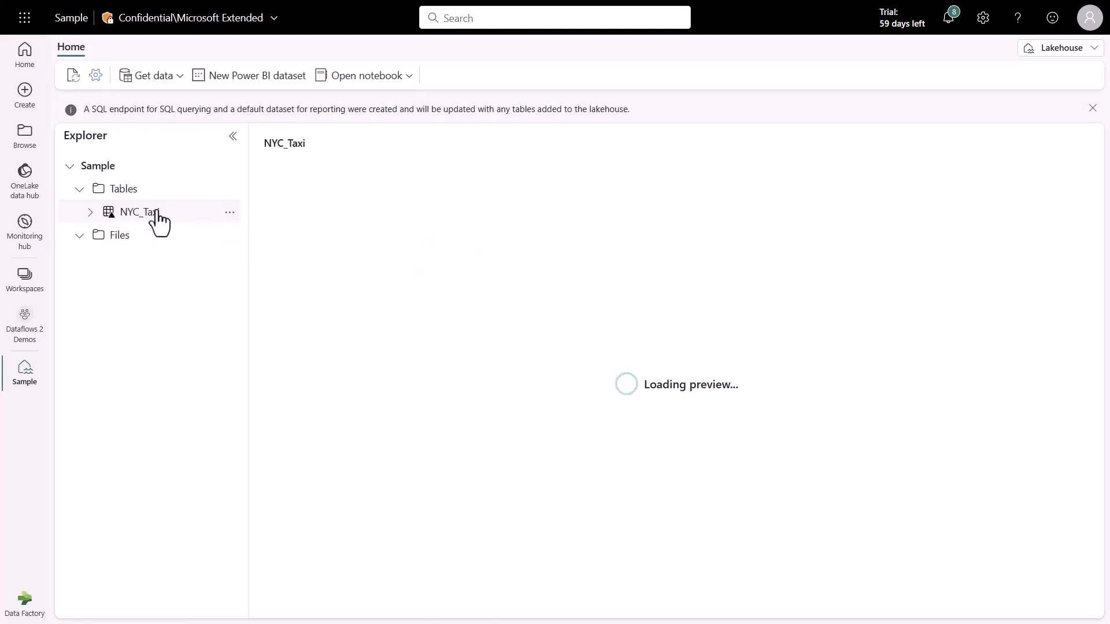
{"action": "left_click", "coordinate": [11, 345]}
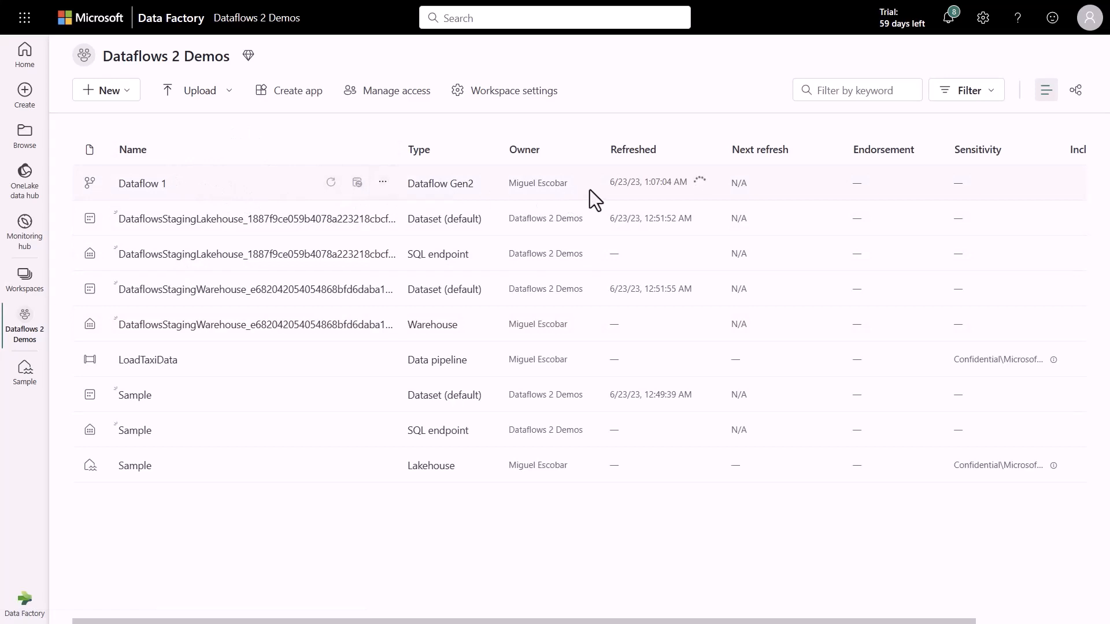
Check Dataflow 1's refresh history and the details of its running refresh
{"action": "left_click", "coordinate": [385, 184]}
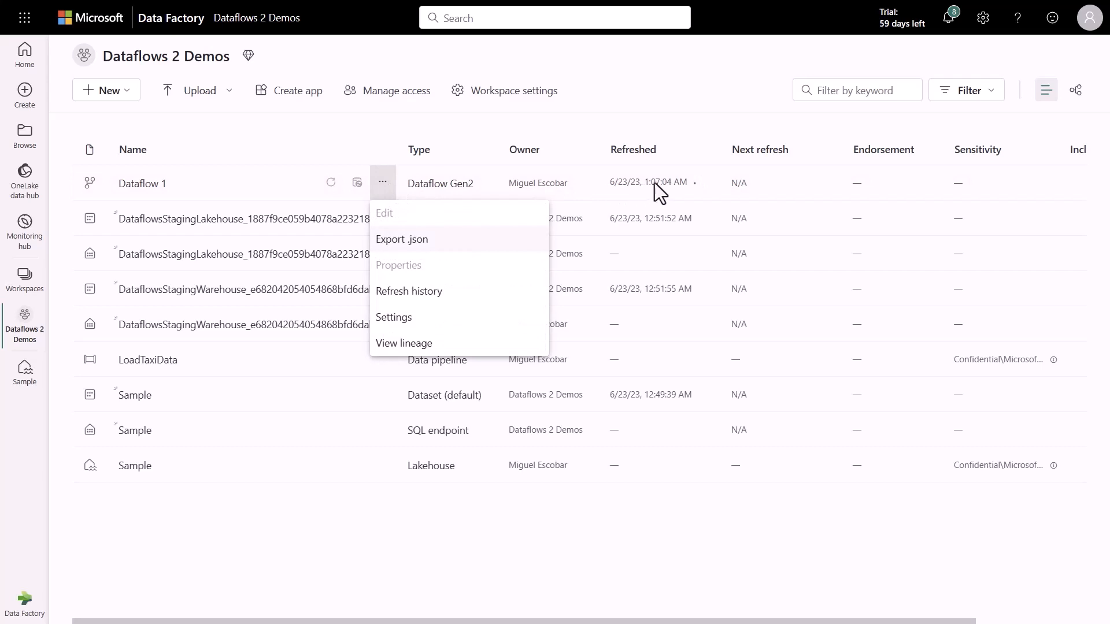
{"action": "left_click", "coordinate": [426, 293]}
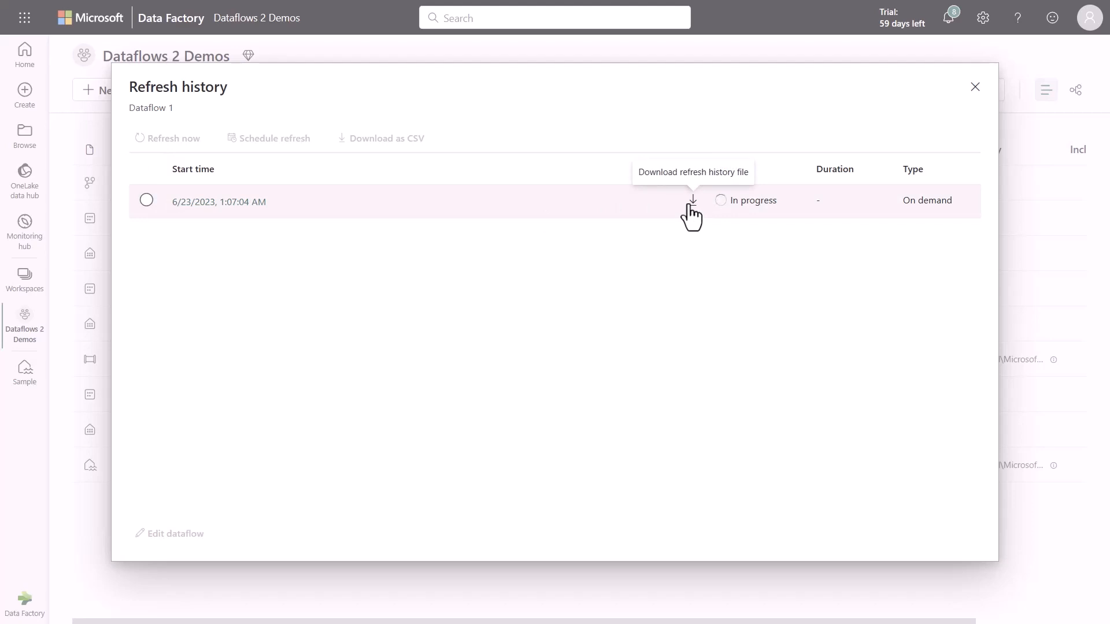
{"action": "left_click", "coordinate": [241, 202]}
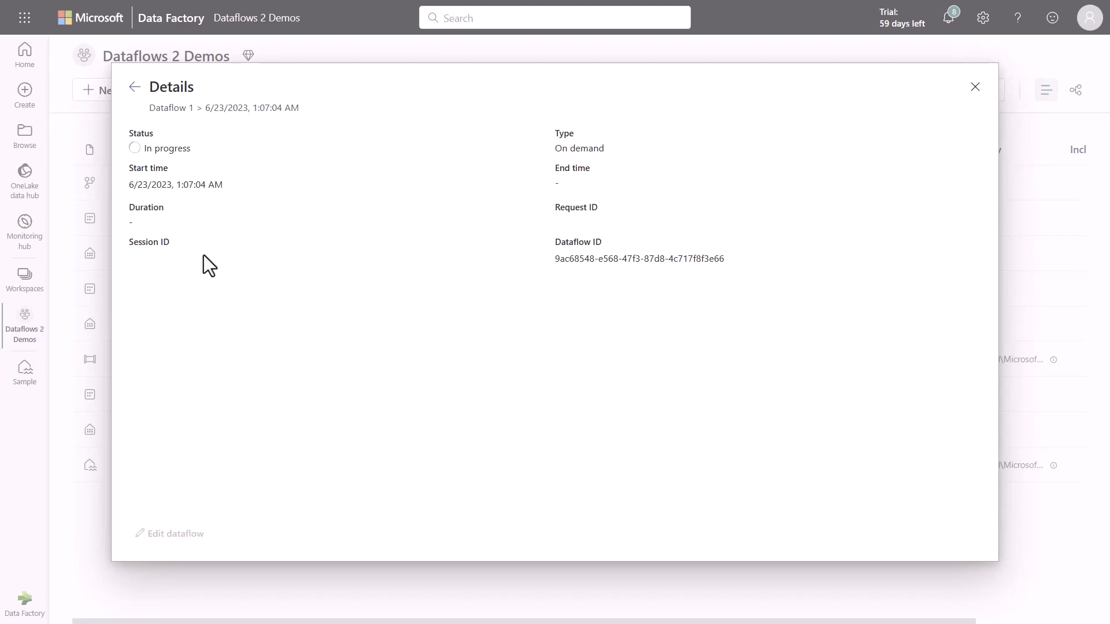
{"action": "left_click", "coordinate": [134, 87]}
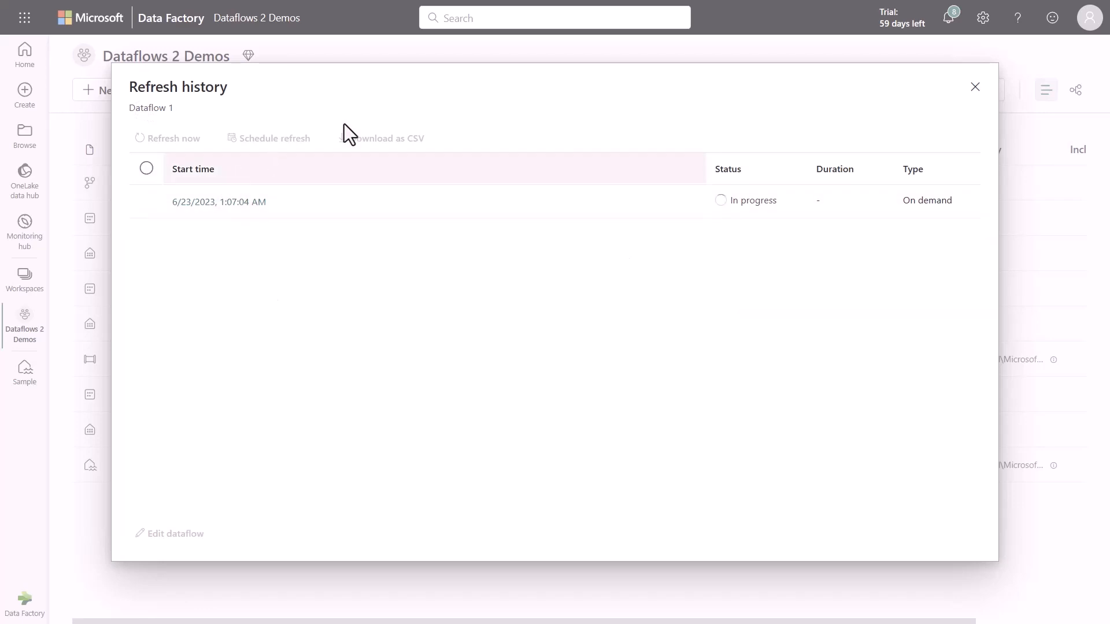
{"action": "left_click", "coordinate": [976, 86]}
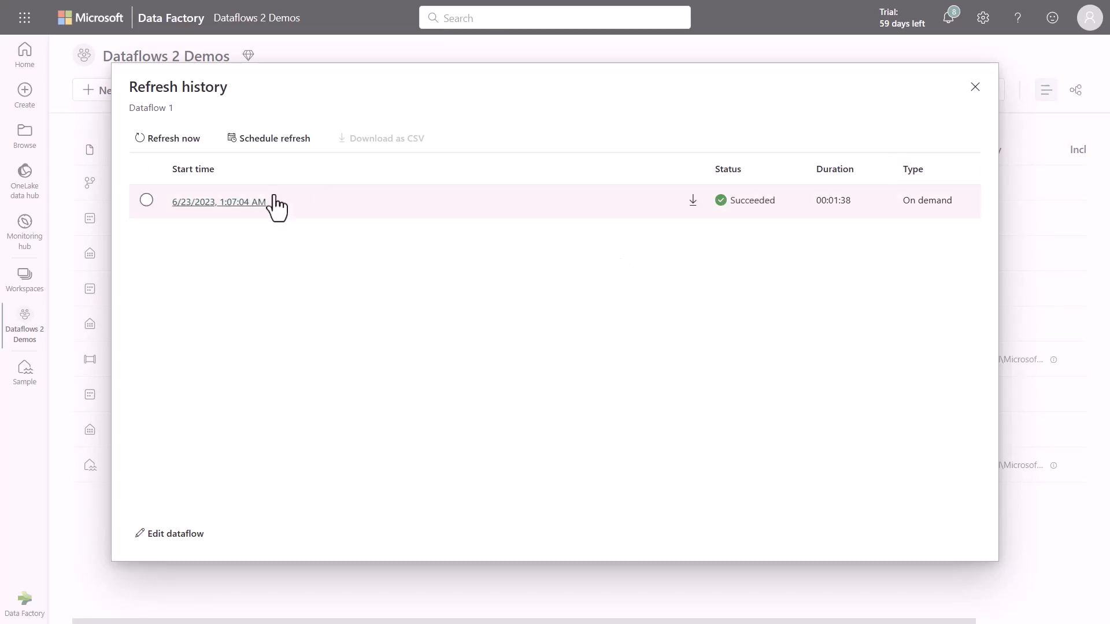
Examine the table and activity details of Dataflow 1's refresh, including the Merge write activity's statistics, and close the refresh history
{"action": "left_click", "coordinate": [239, 203]}
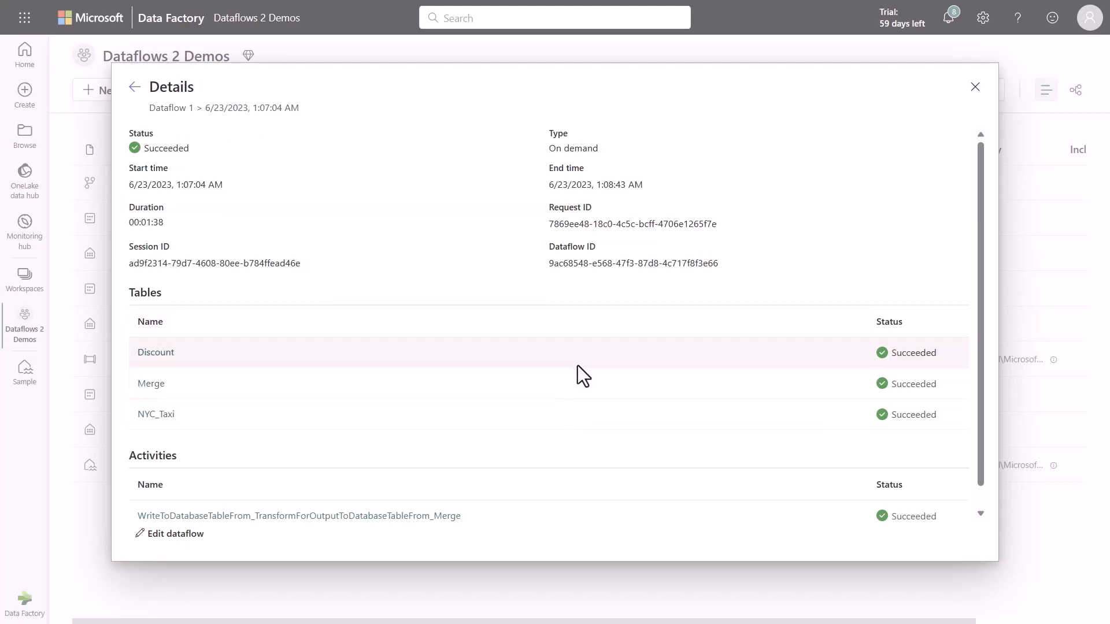
{"action": "scroll", "coordinate": [569, 405], "scroll_direction": "down", "scroll_amount": 1}
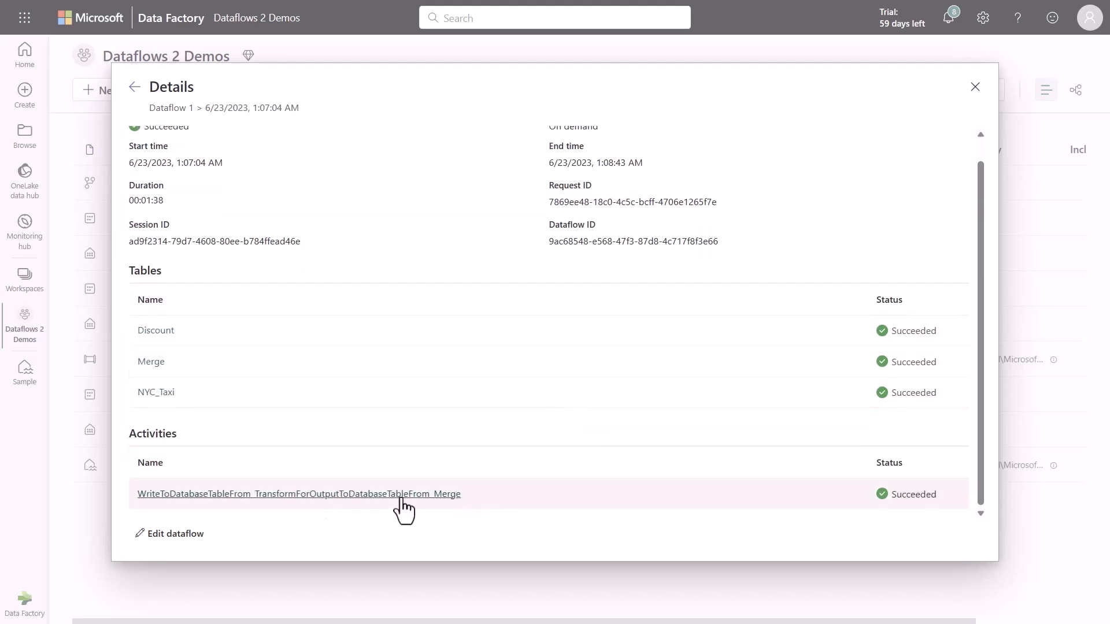
{"action": "left_click", "coordinate": [289, 494]}
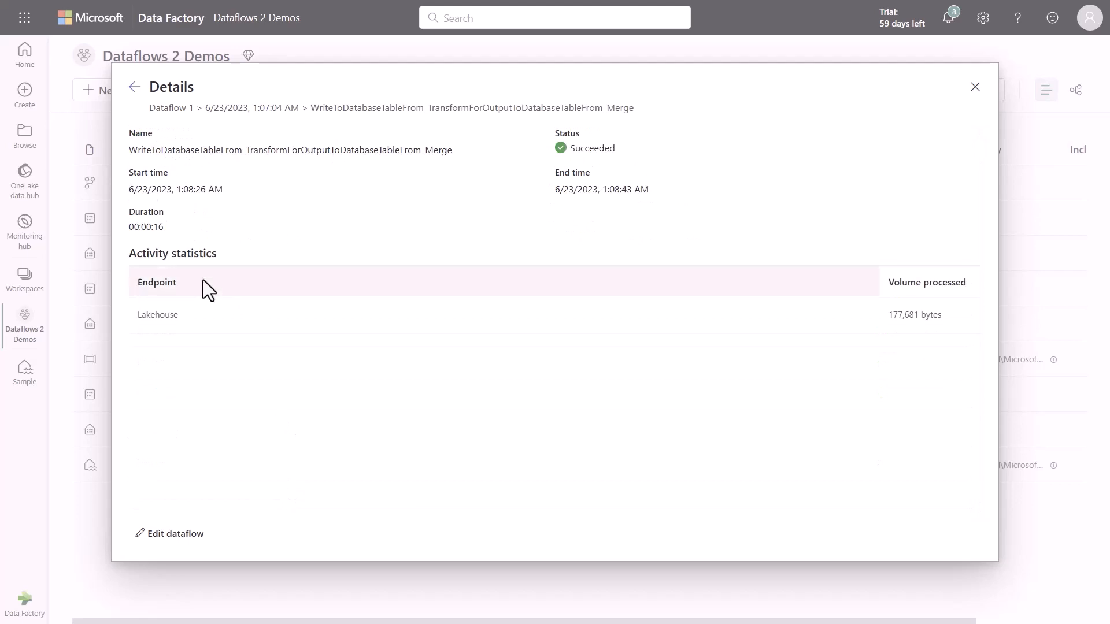
{"action": "mouse_move", "coordinate": [174, 317]}
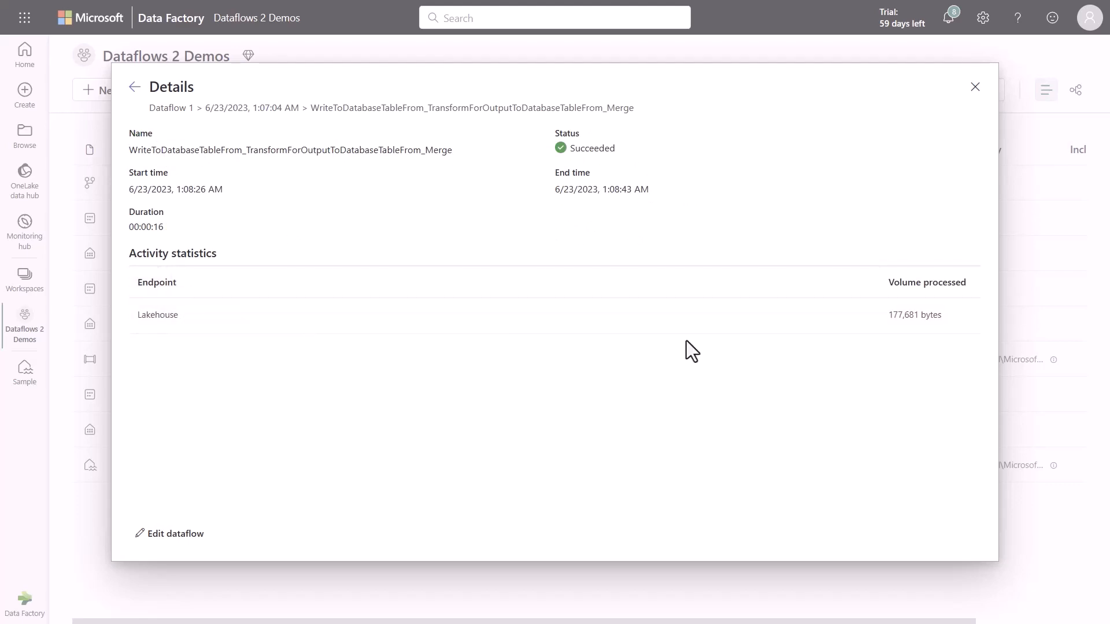
{"action": "mouse_move", "coordinate": [907, 312]}
{"action": "left_click", "coordinate": [135, 87]}
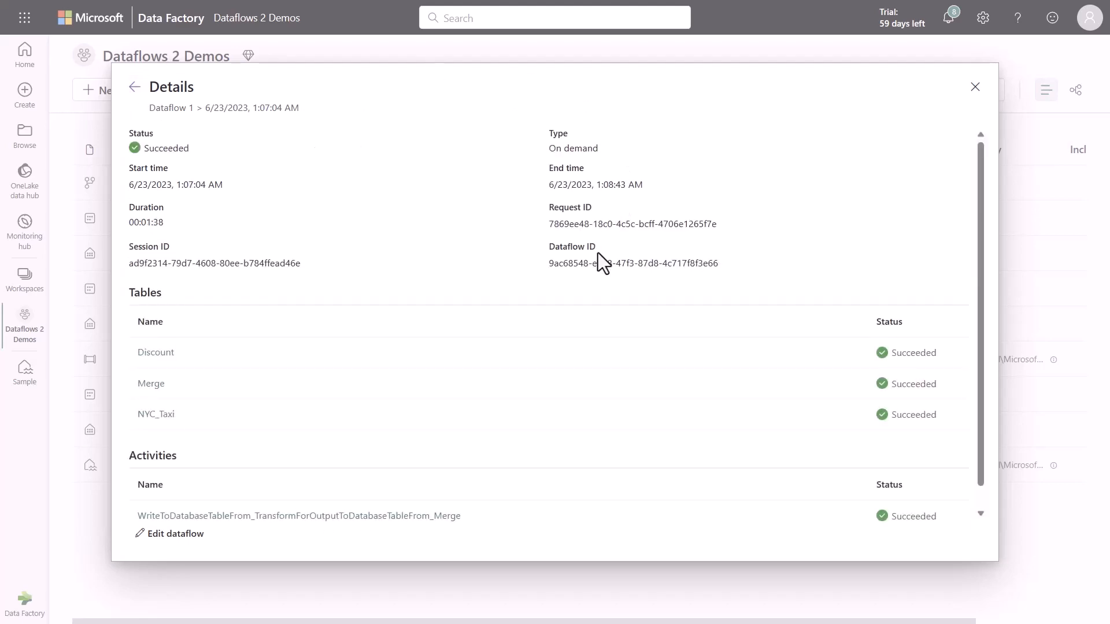
{"action": "scroll", "coordinate": [497, 297], "scroll_direction": "down", "scroll_amount": 1}
{"action": "scroll", "coordinate": [362, 297], "scroll_direction": "up", "scroll_amount": 1}
{"action": "left_click", "coordinate": [140, 88]}
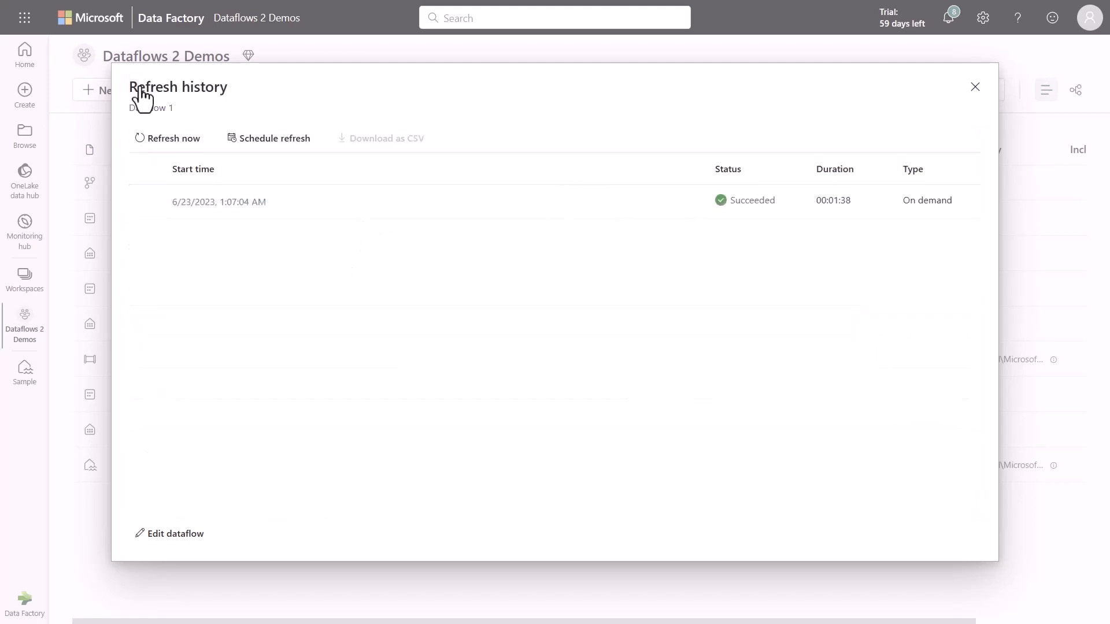
{"action": "left_click", "coordinate": [974, 86]}
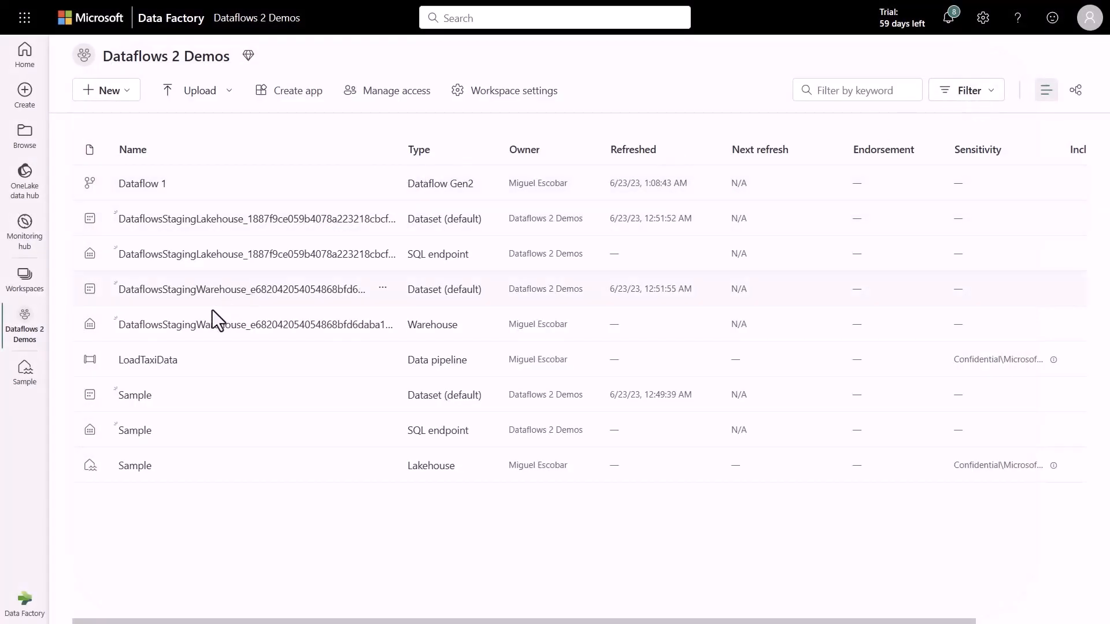
Preview the Output table in the Sample lakehouse across to its Discount.1 column
{"action": "left_click", "coordinate": [25, 373]}
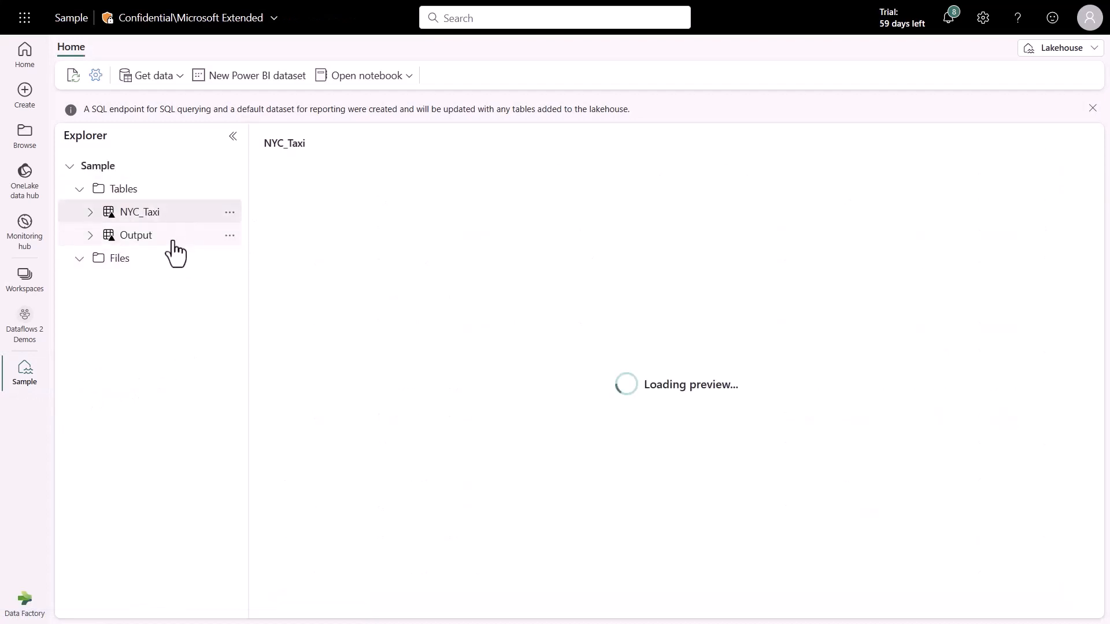
{"action": "left_click", "coordinate": [158, 246]}
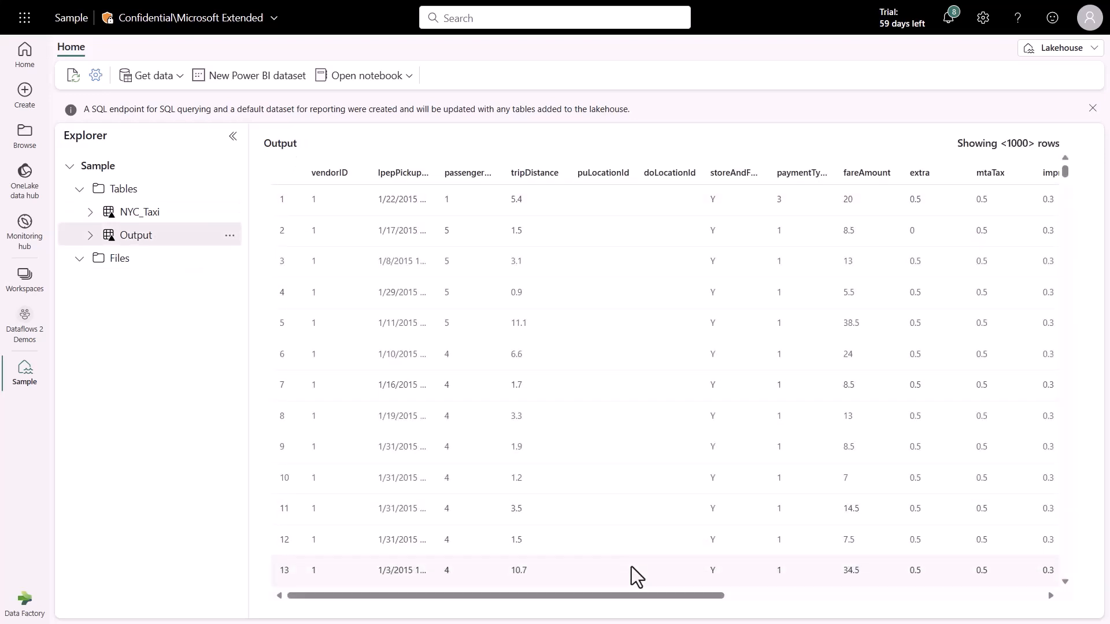
{"action": "left_click_drag", "start_coordinate": [652, 595], "coordinate": [1014, 585]}
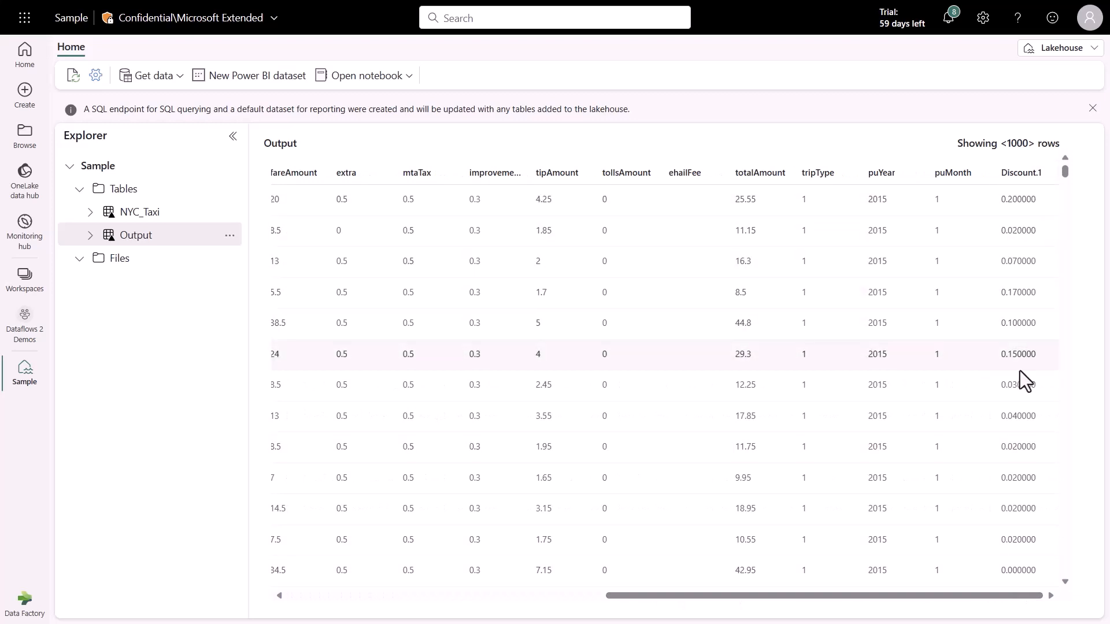
{"action": "left_click_drag", "start_coordinate": [1029, 598], "coordinate": [606, 572]}
{"action": "left_click", "coordinate": [855, 591]}
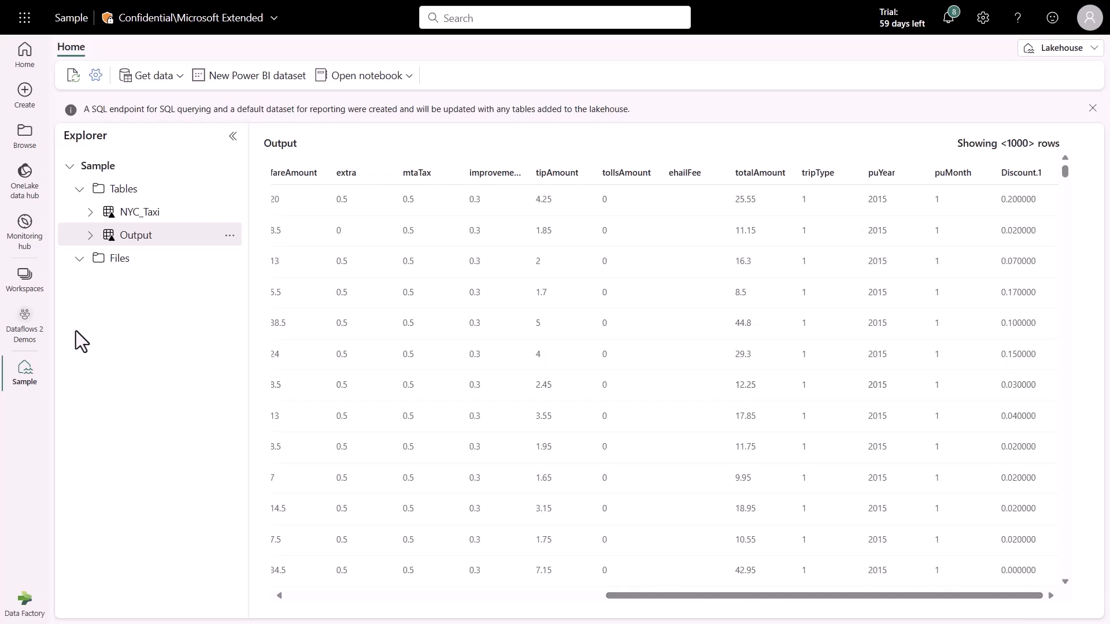
Return to the Dataflows 2 Demos workspace and open Dataflow 1 for editing, with the diagram area enlarged and the queries list expanded
{"action": "left_click", "coordinate": [25, 330]}
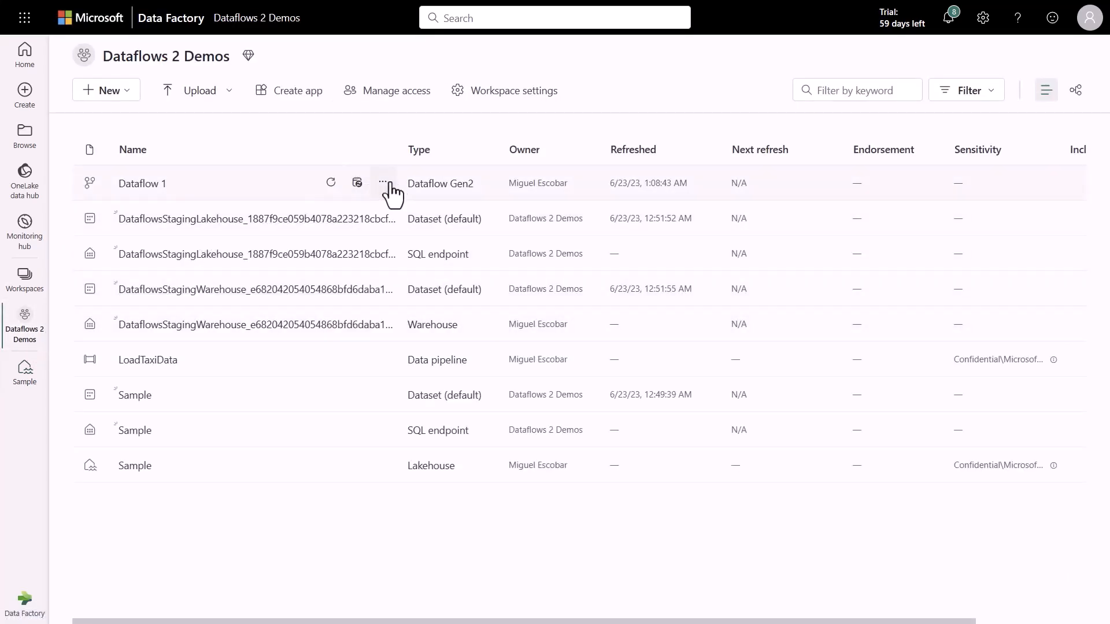
{"action": "left_click", "coordinate": [385, 184]}
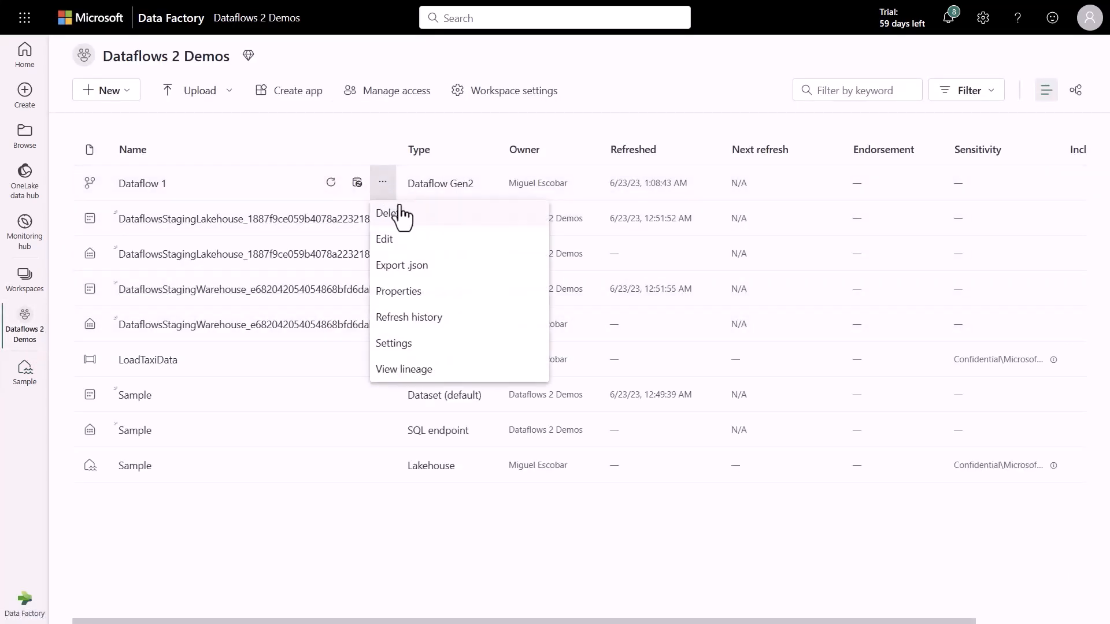
{"action": "left_click", "coordinate": [384, 240]}
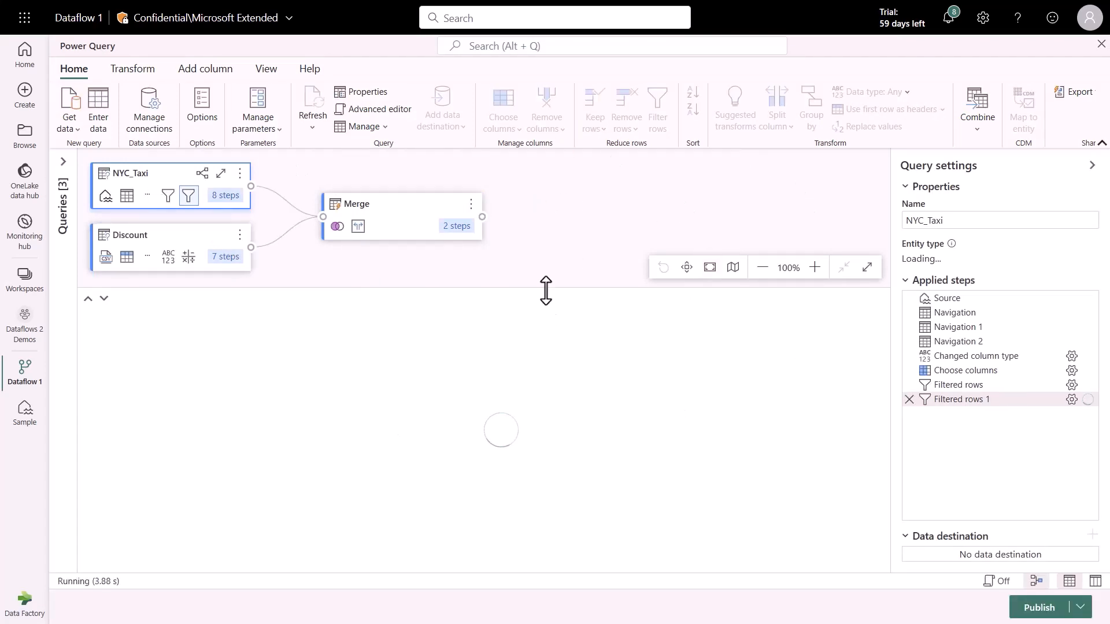
{"action": "left_click_drag", "start_coordinate": [548, 290], "coordinate": [549, 370]}
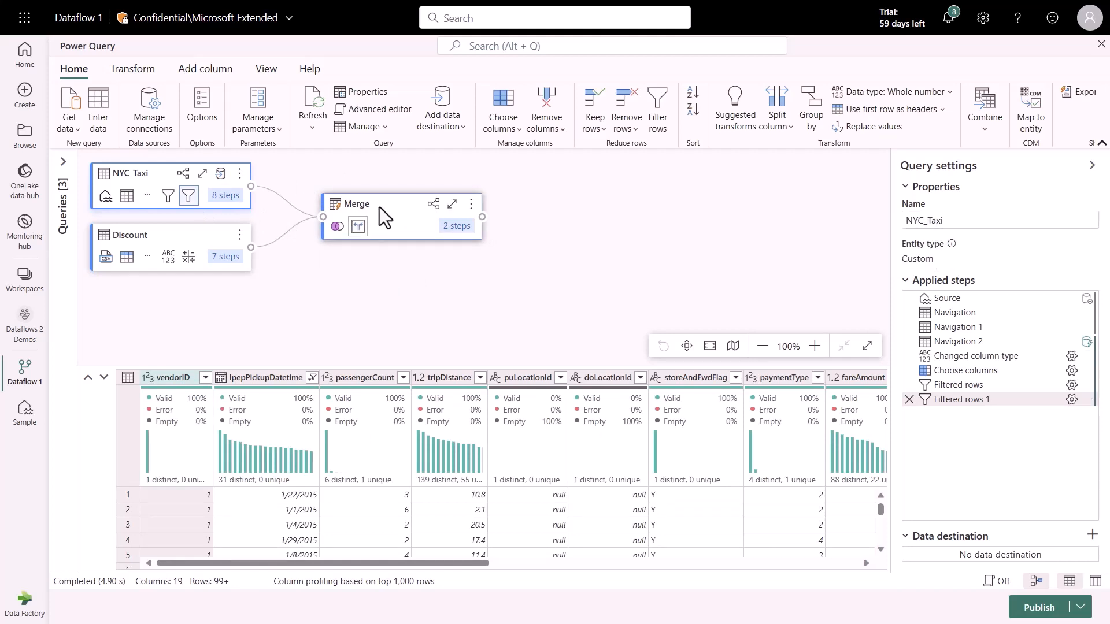
{"action": "left_click", "coordinate": [64, 167]}
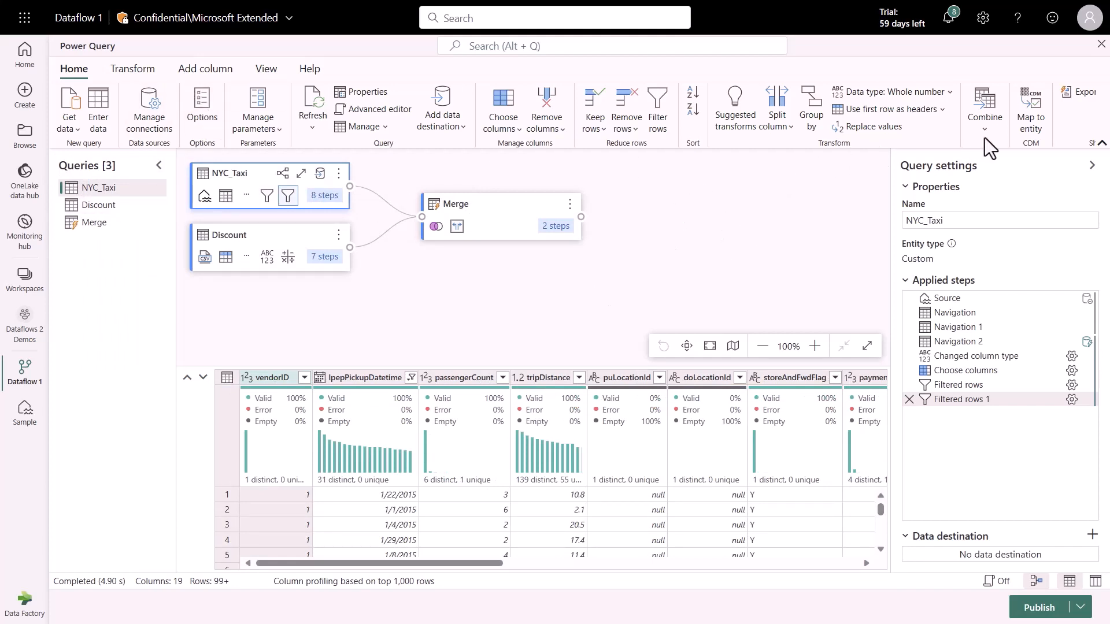
Export Dataflow 1 as a Power Query template named Demo, accepting export without the sensitivity label, and exit the dataflow editor
{"action": "left_click", "coordinate": [1072, 95]}
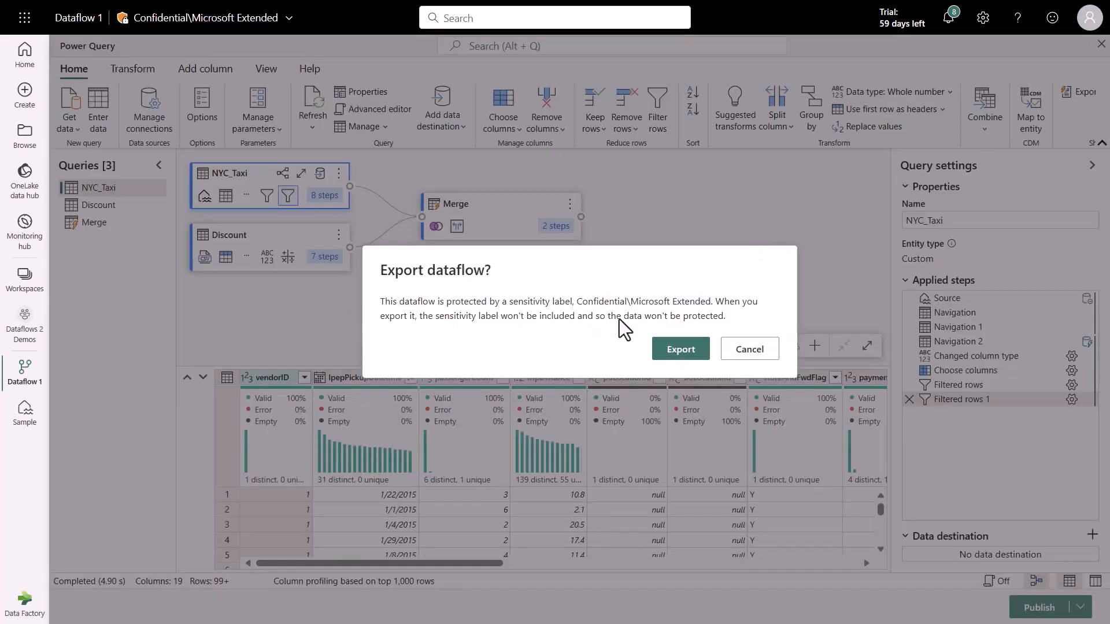
{"action": "left_click", "coordinate": [679, 350]}
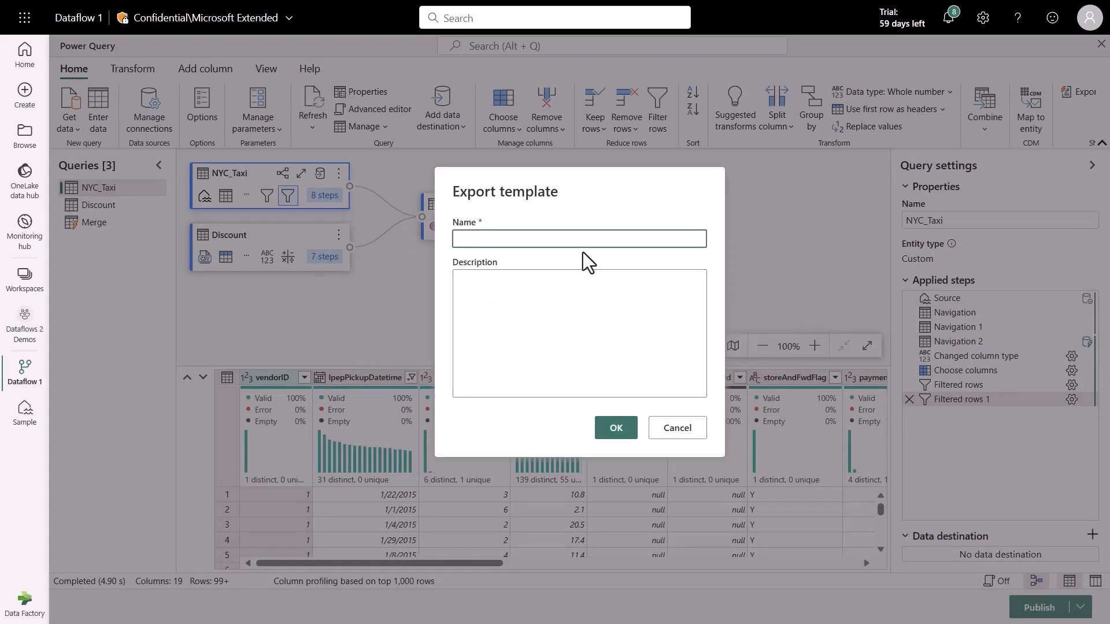
{"action": "type", "text": "Demo"}
{"action": "left_click", "coordinate": [614, 431]}
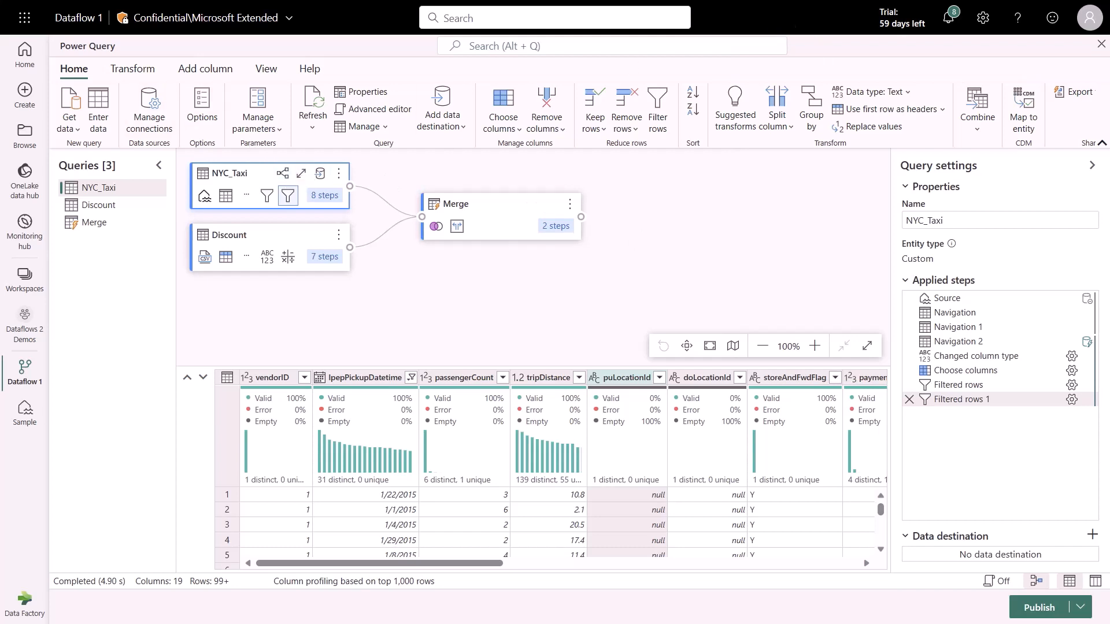
{"action": "left_click", "coordinate": [1100, 44]}
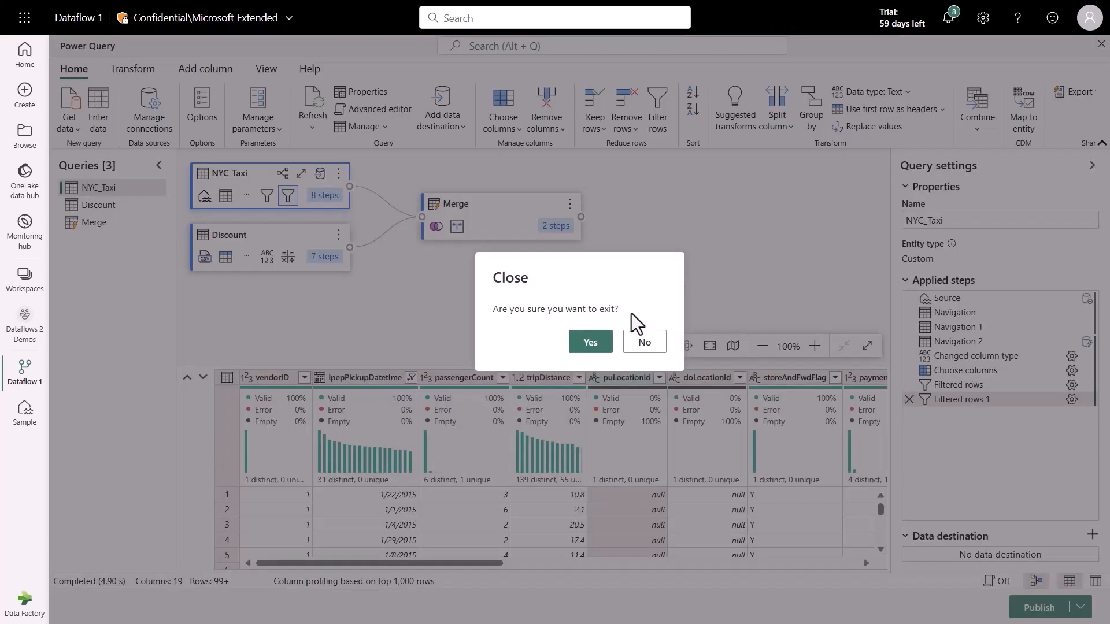
{"action": "left_click", "coordinate": [590, 343]}
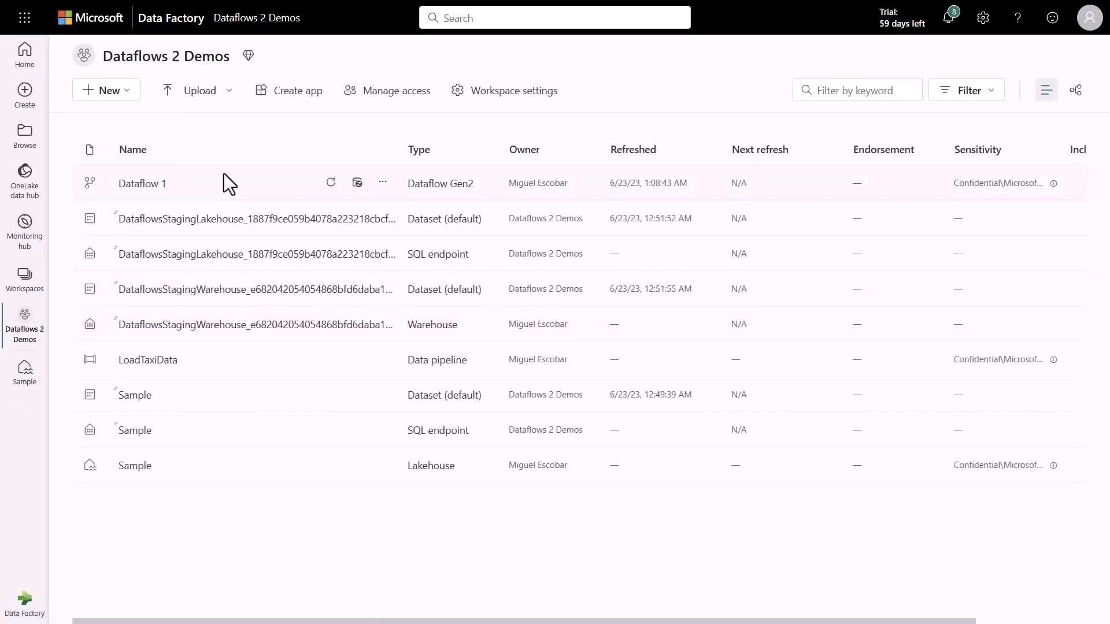
Create a new Dataflow Gen2 from the exported Demo template in Downloads, and enlarge its diagram area and queries list
{"action": "left_click", "coordinate": [125, 92]}
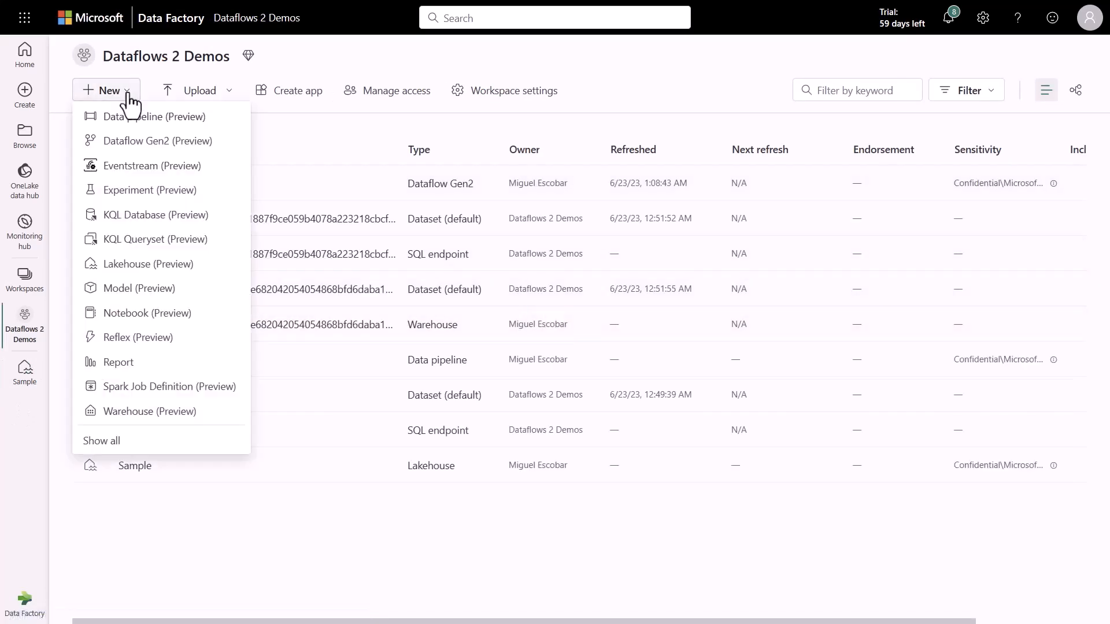
{"action": "left_click", "coordinate": [161, 151]}
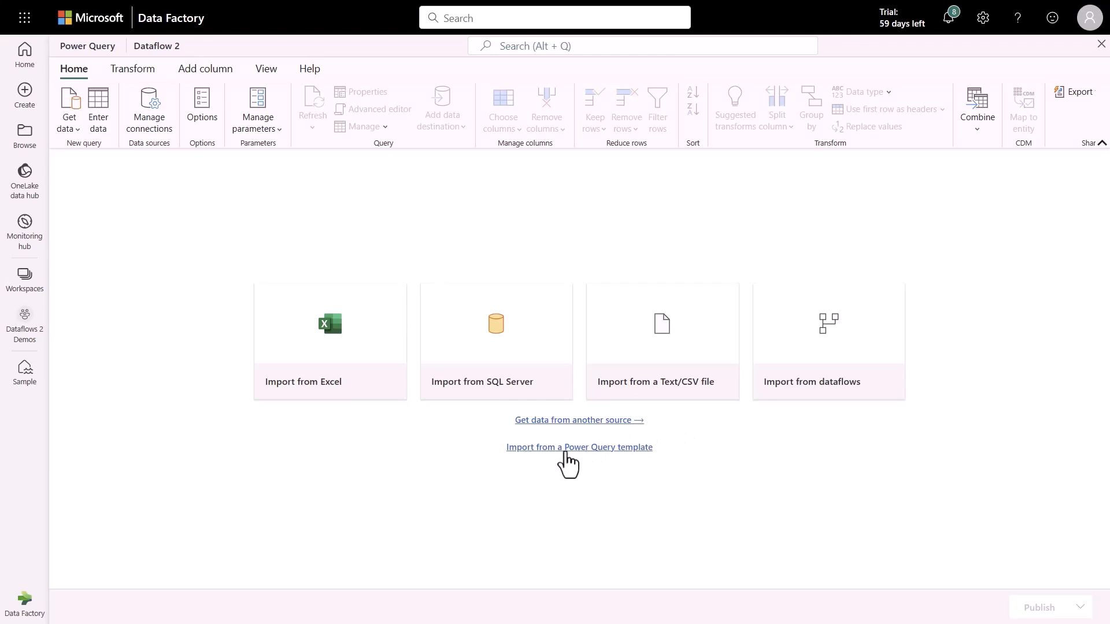
{"action": "left_click", "coordinate": [565, 451]}
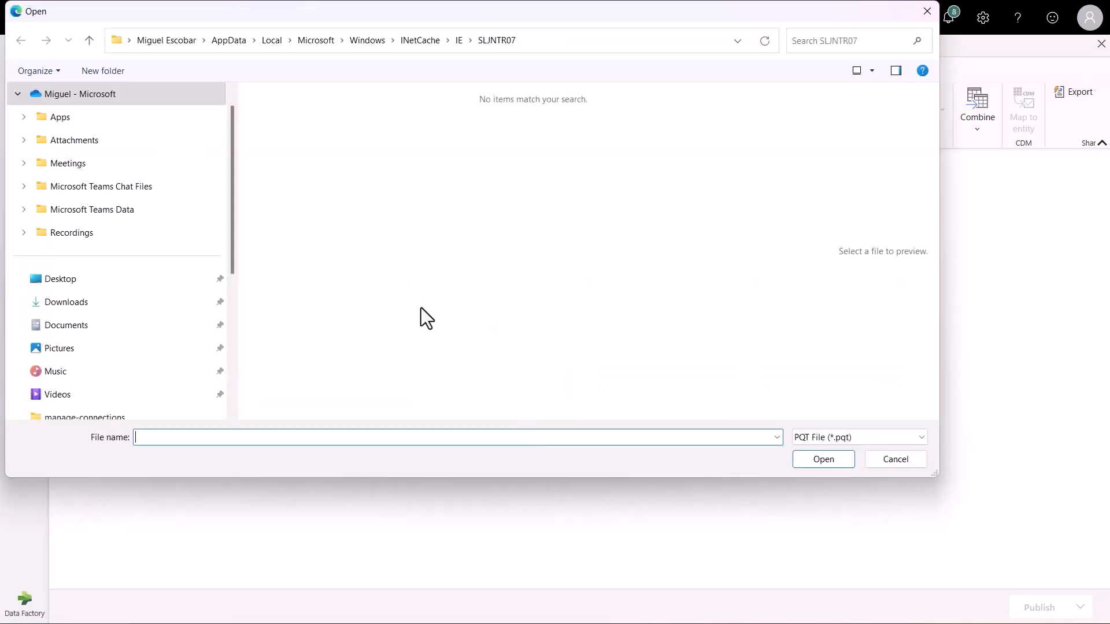
{"action": "left_click", "coordinate": [125, 310]}
{"action": "double_click", "coordinate": [325, 135]}
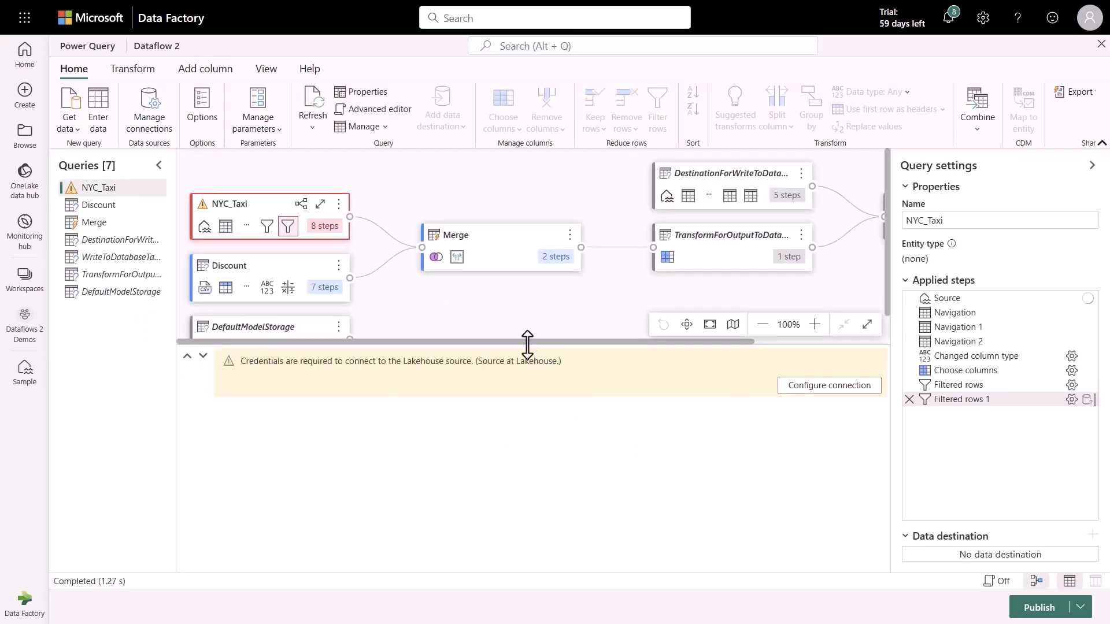
{"action": "left_click_drag", "start_coordinate": [526, 342], "coordinate": [586, 376]}
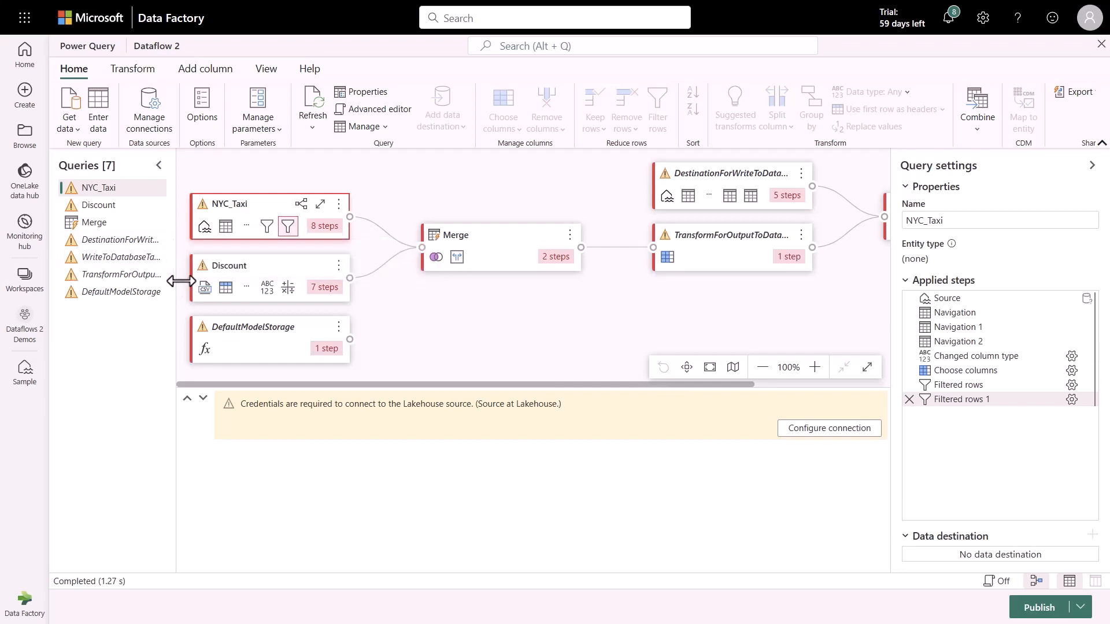
{"action": "left_click_drag", "start_coordinate": [180, 281], "coordinate": [237, 278]}
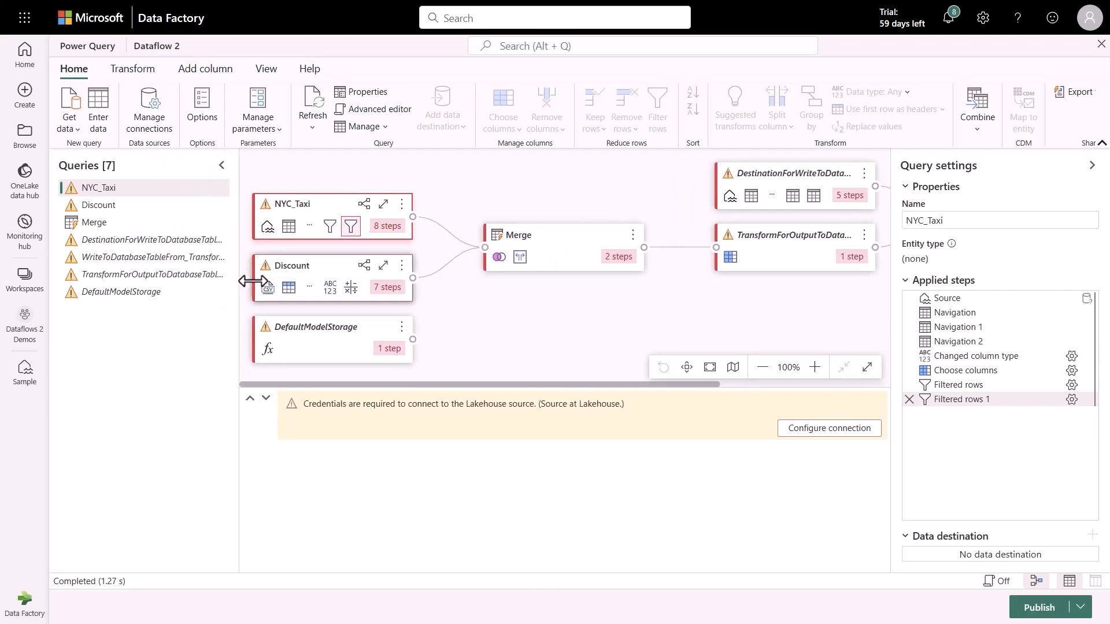